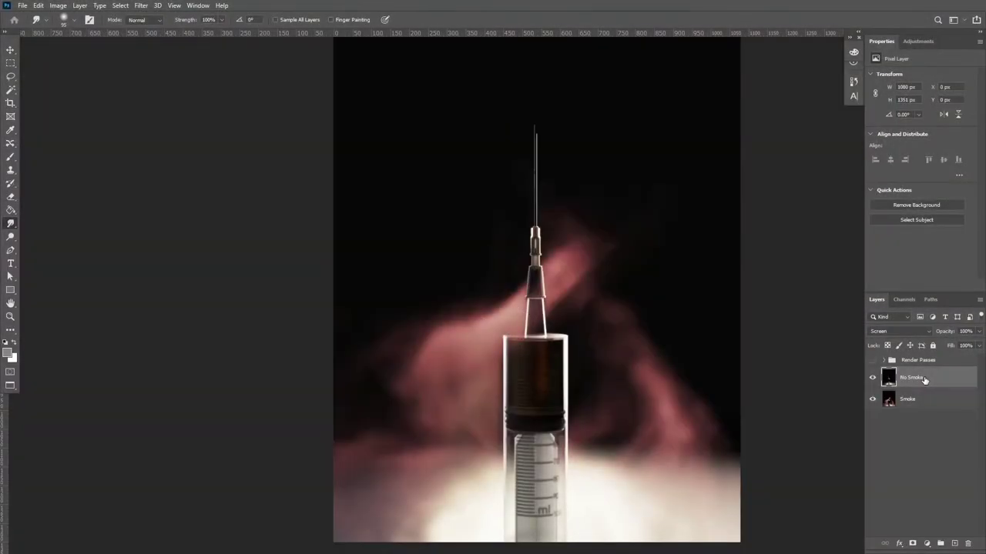
Show the Render Passes group, hide the clown pass, and set the ao pass to Multiply.
click(885, 359)
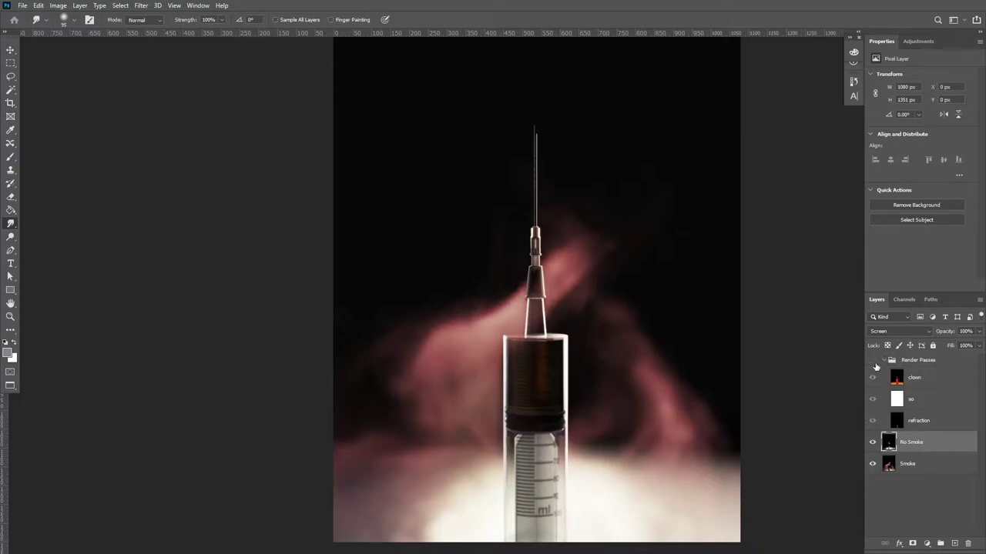
click(873, 361)
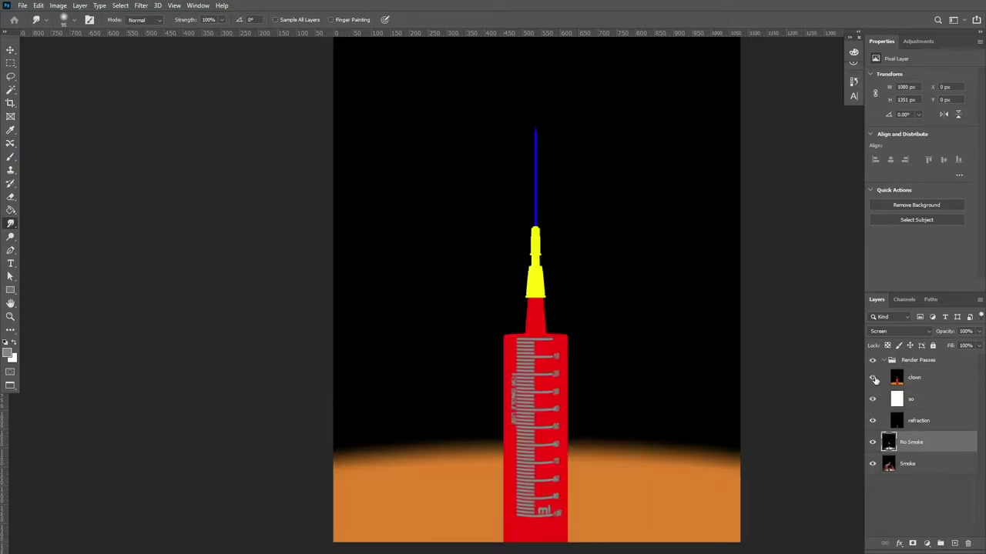
click(872, 377)
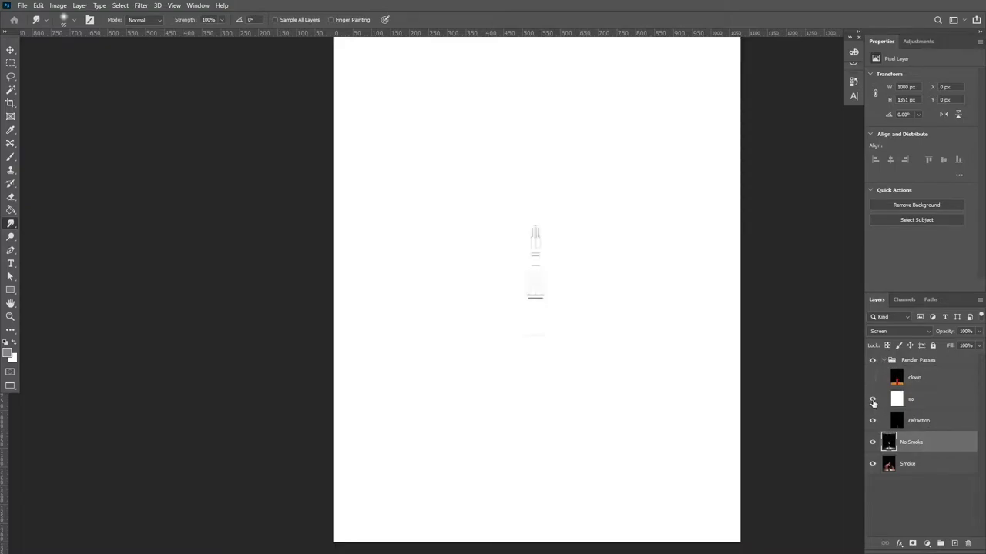
click(944, 403)
click(889, 331)
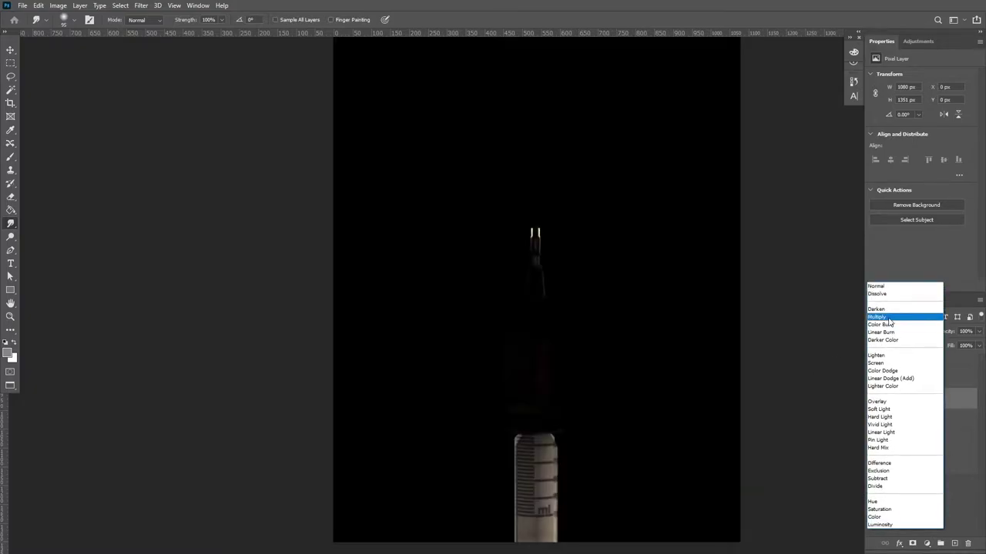
click(885, 317)
click(872, 399)
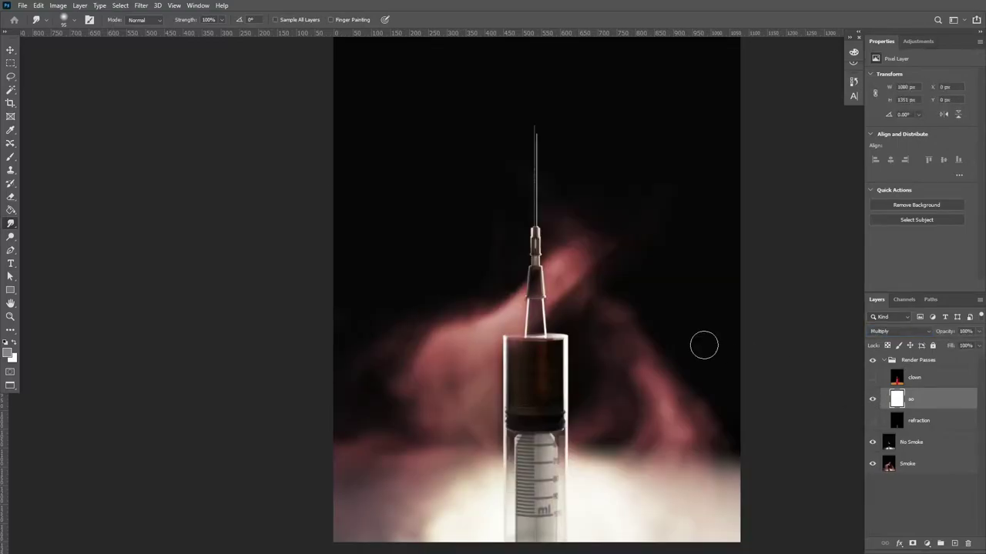
Compare the ao pass on and off, then lower its opacity to 41%.
scroll(677, 339, up, 3)
scroll(442, 209, up, 2)
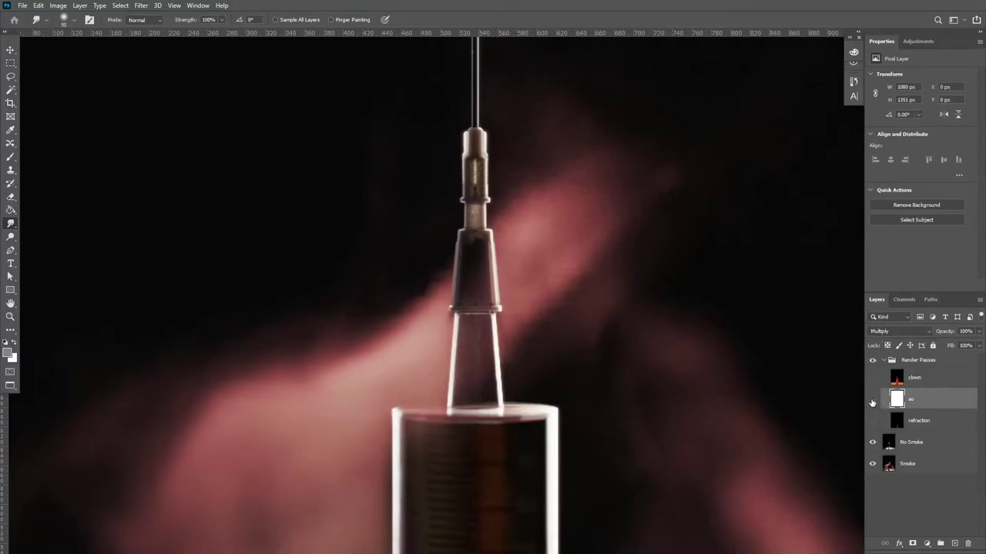
click(872, 402)
click(872, 402)
click(967, 331)
click(979, 332)
drag(977, 347, 949, 344)
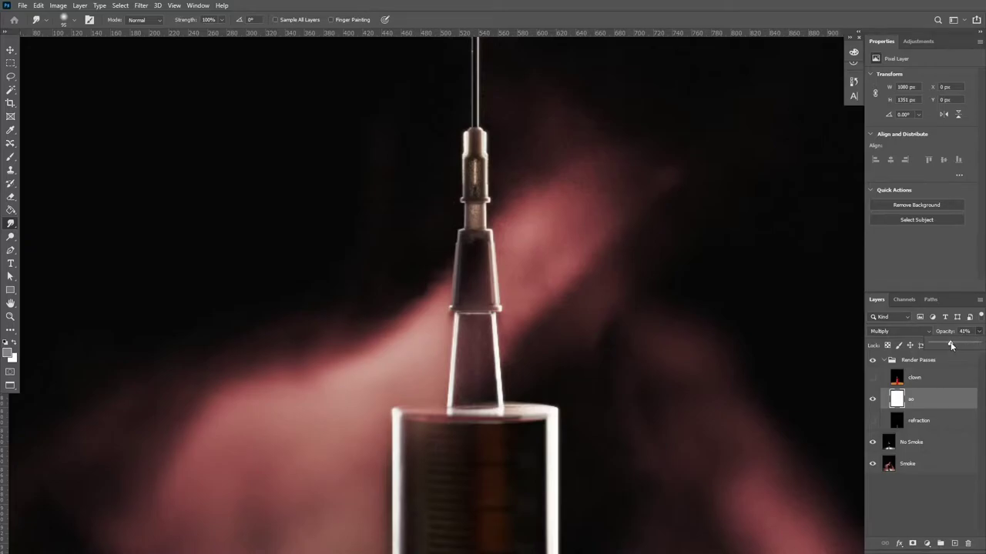
click(878, 403)
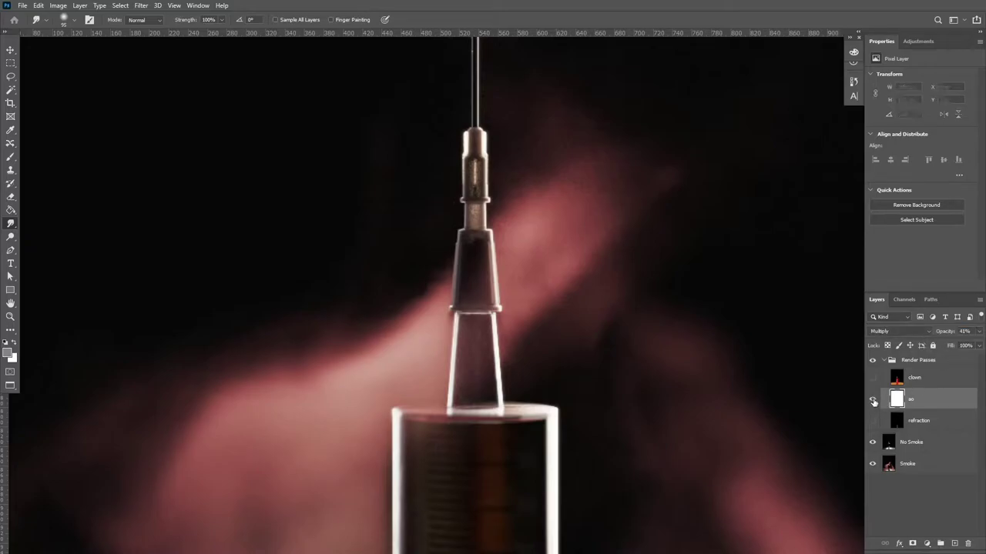
Show the refraction pass and blend it in Screen mode at 52% opacity.
click(874, 422)
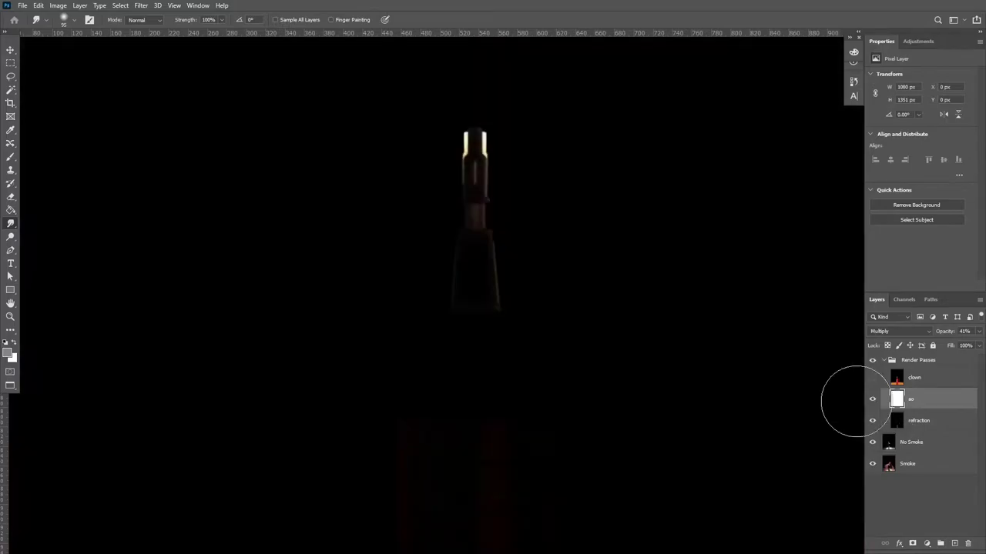
key(ctrl+0)
click(919, 421)
click(899, 331)
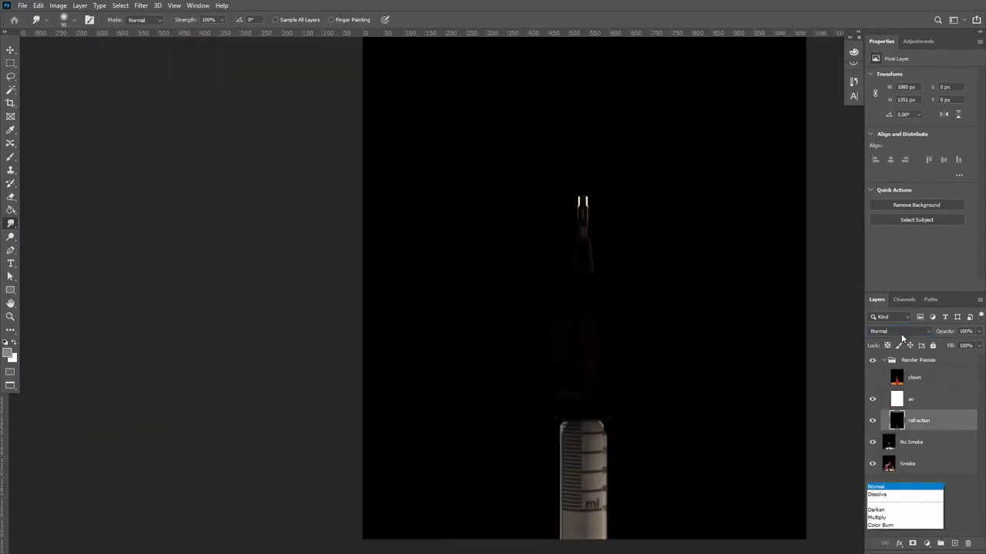
click(885, 366)
click(877, 420)
click(878, 420)
click(980, 333)
drag(978, 346, 956, 347)
Re-show Render Passes, stamp all visible layers with Ctrl+Shift+Alt+E, and name the result Merged.
click(883, 360)
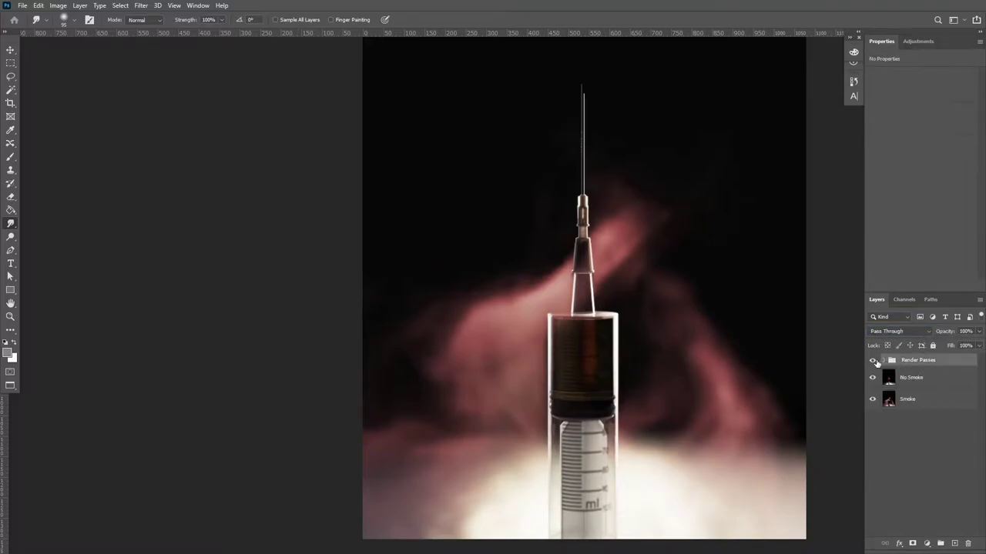
click(873, 362)
key(ctrl+0)
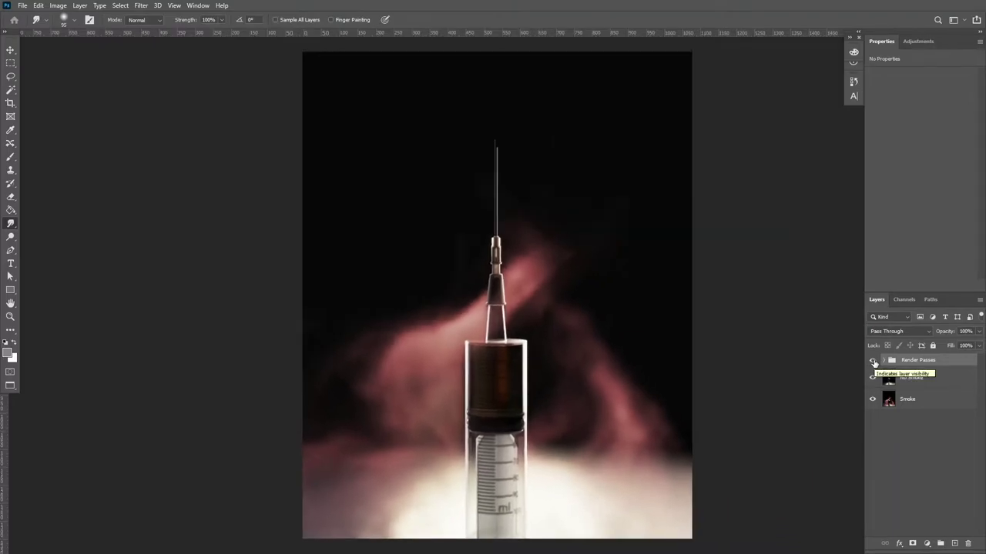
click(928, 381)
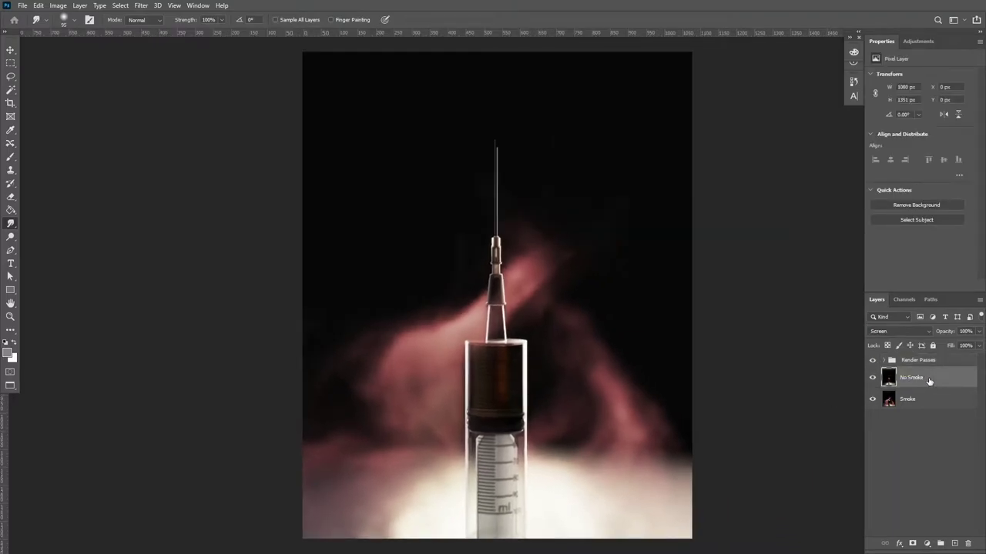
click(931, 362)
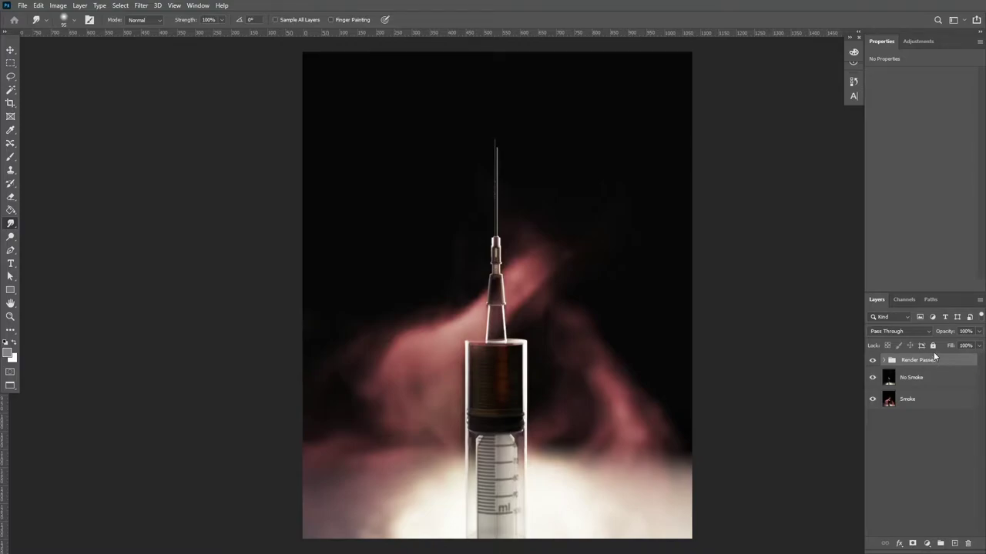
click(851, 82)
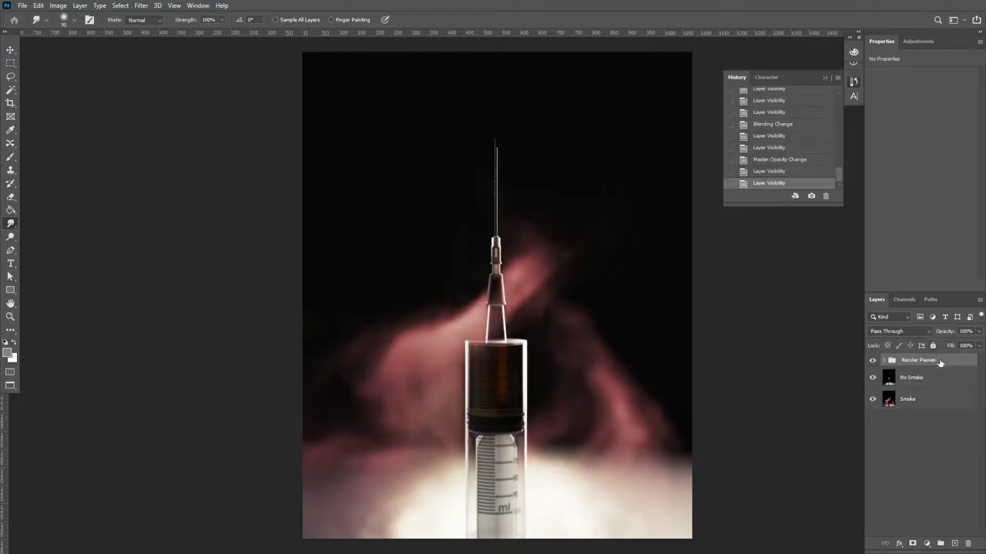
key(ctrl+shift+alt+e)
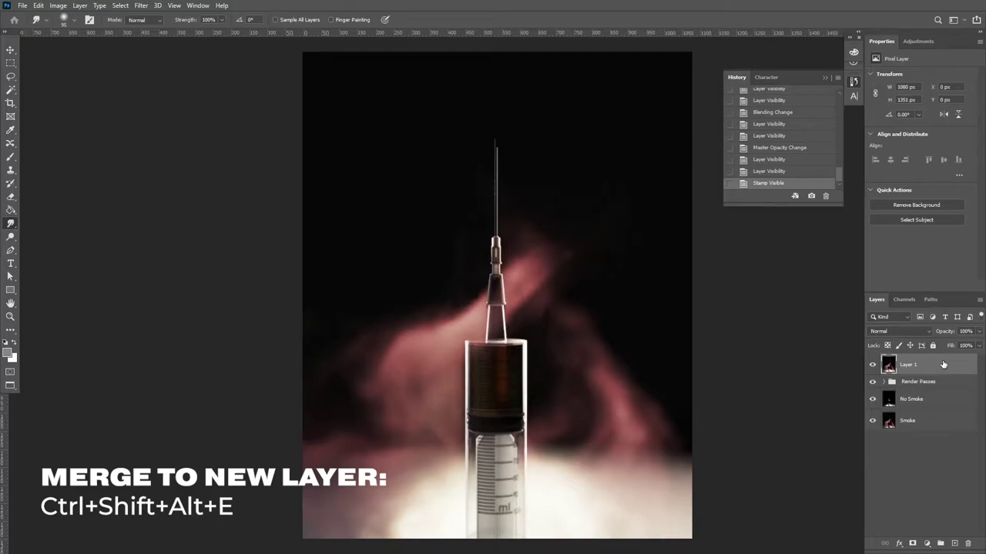
double_click(910, 367)
key(Return)
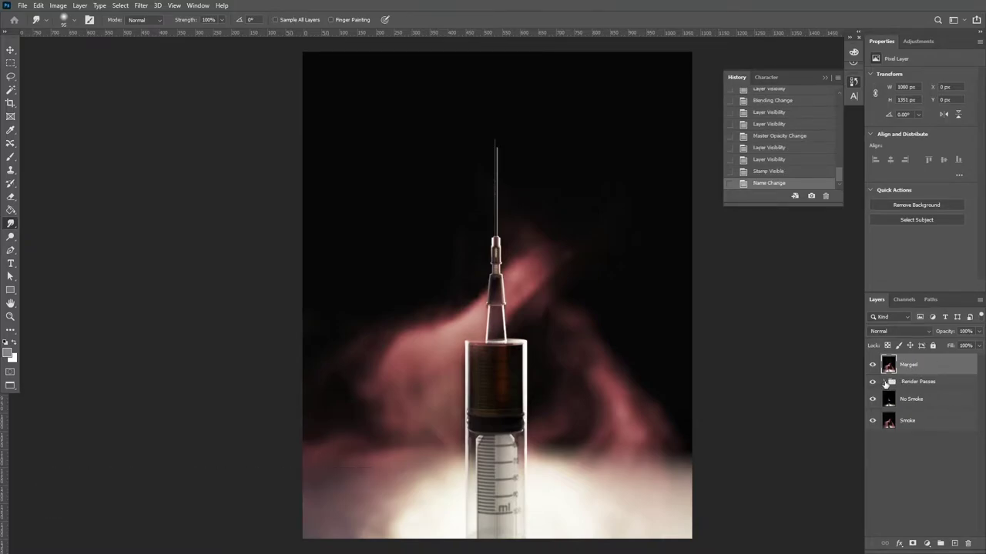
With Merged hidden, Magic Wand-select the clown pass's black background and both orange areas.
click(885, 382)
click(873, 365)
click(872, 366)
key(w)
click(627, 365)
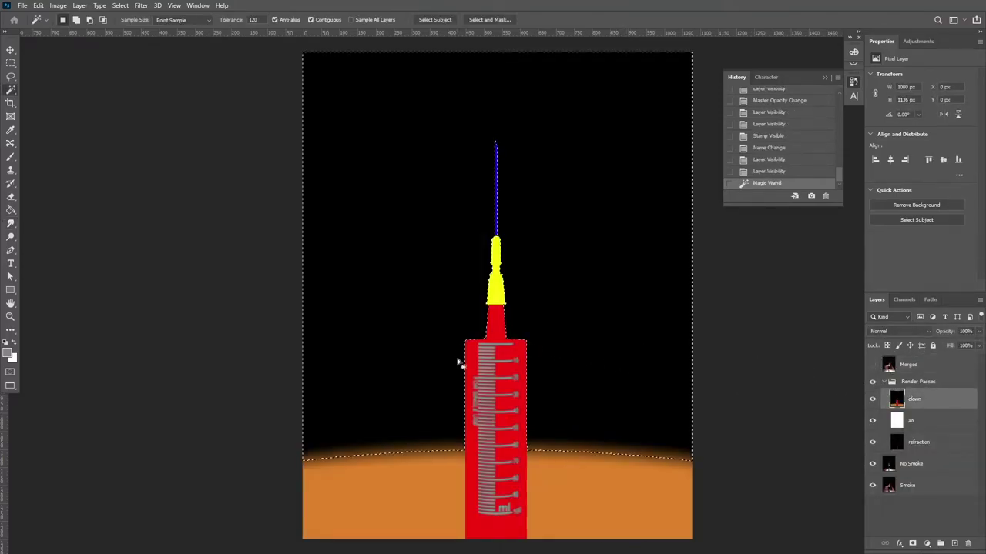
shift+click(407, 484)
shift+click(645, 468)
Add a layer mask to Merged, invert it with Ctrl+I, and hide the clown pass.
click(885, 382)
click(916, 365)
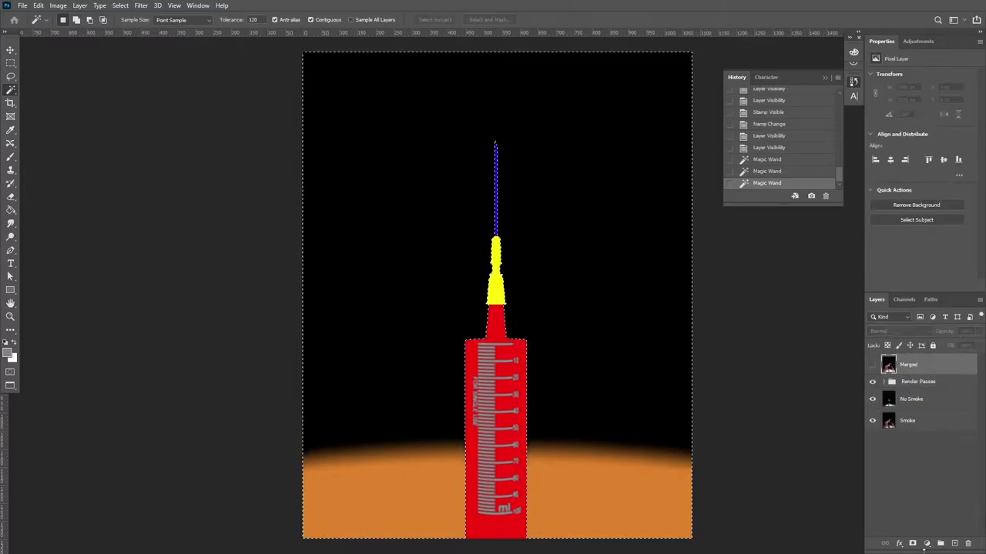
click(927, 543)
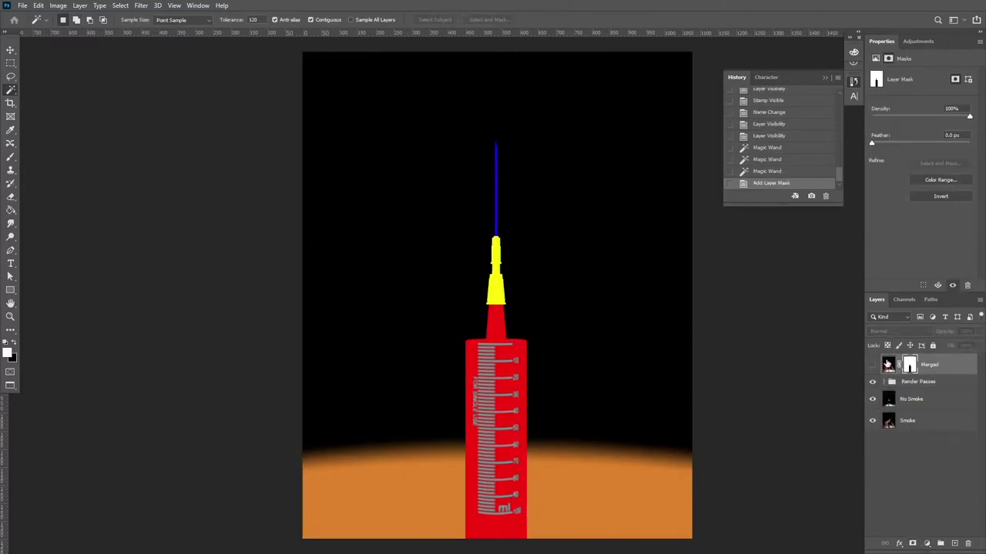
click(872, 366)
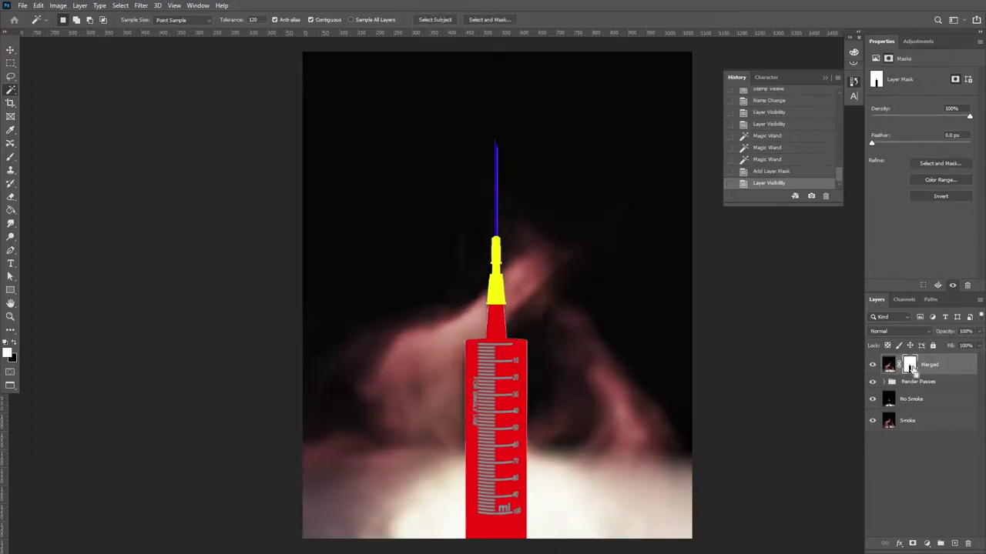
key(ctrl+i)
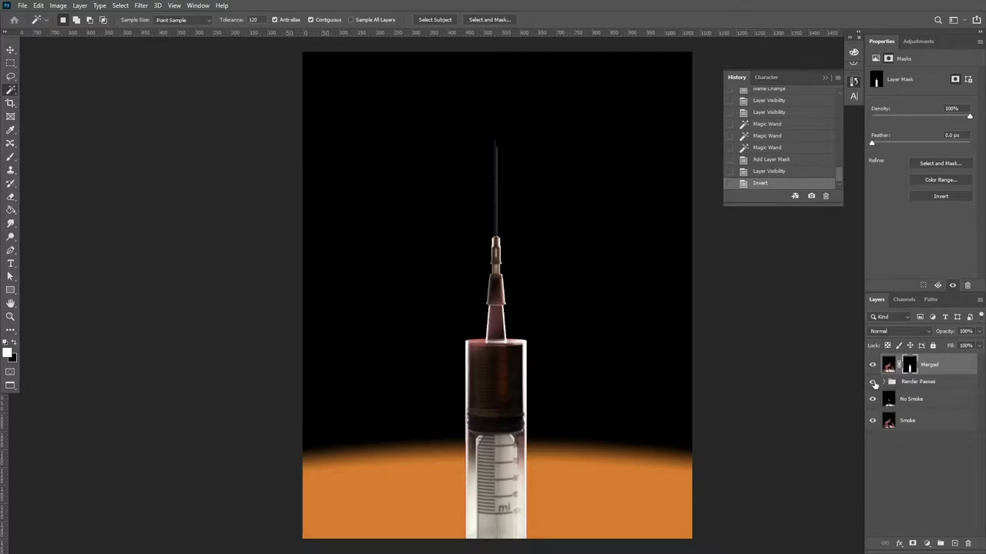
click(883, 383)
click(872, 399)
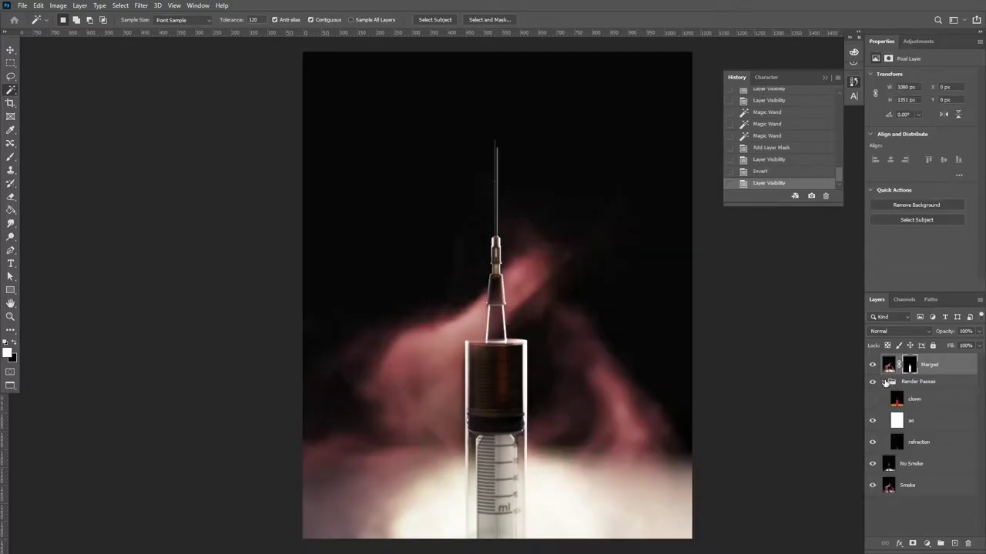
click(884, 382)
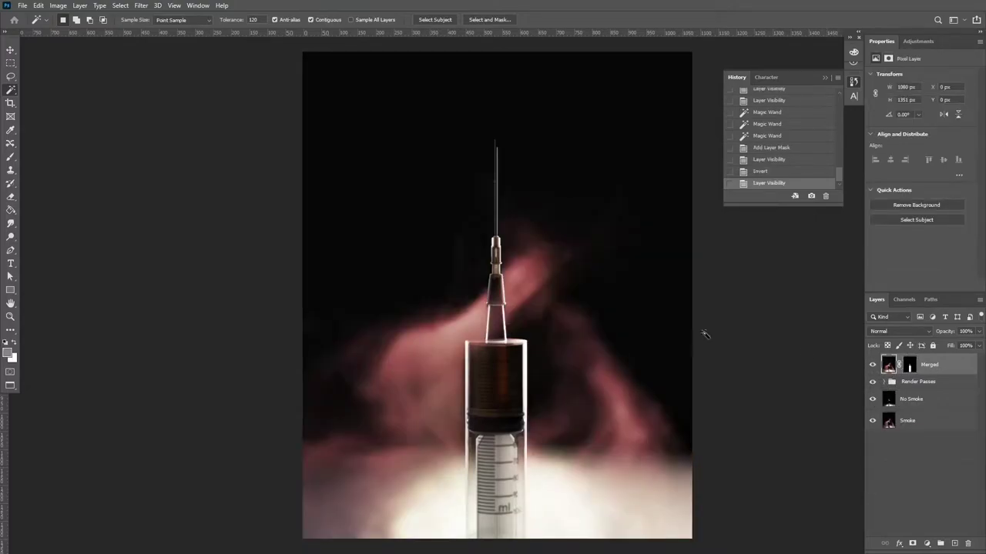
Undo an accidental move, then give the Merged layer's mask a 1 px feather.
key(v)
drag(559, 286, 592, 296)
key(ctrl+z)
click(909, 365)
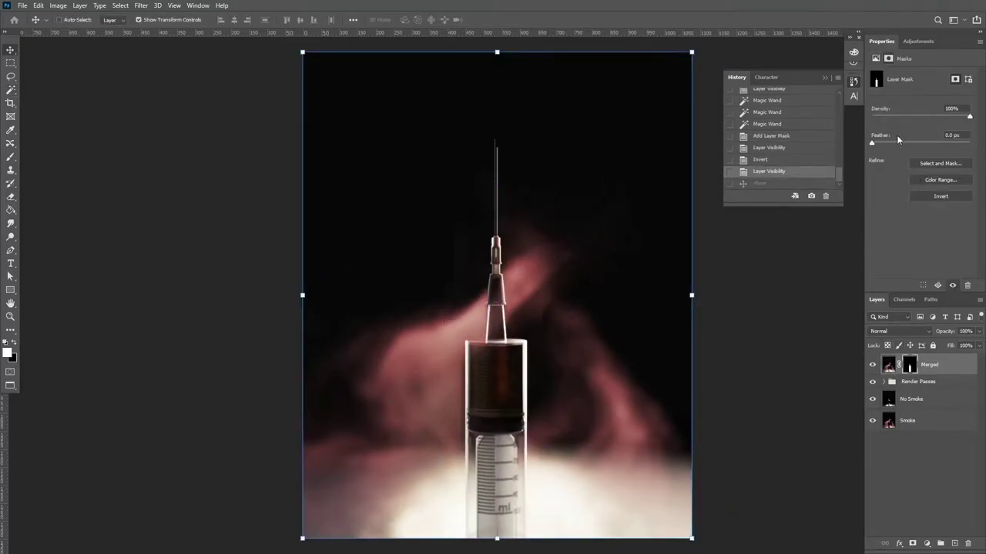
click(951, 135)
text(1)
key(Return)
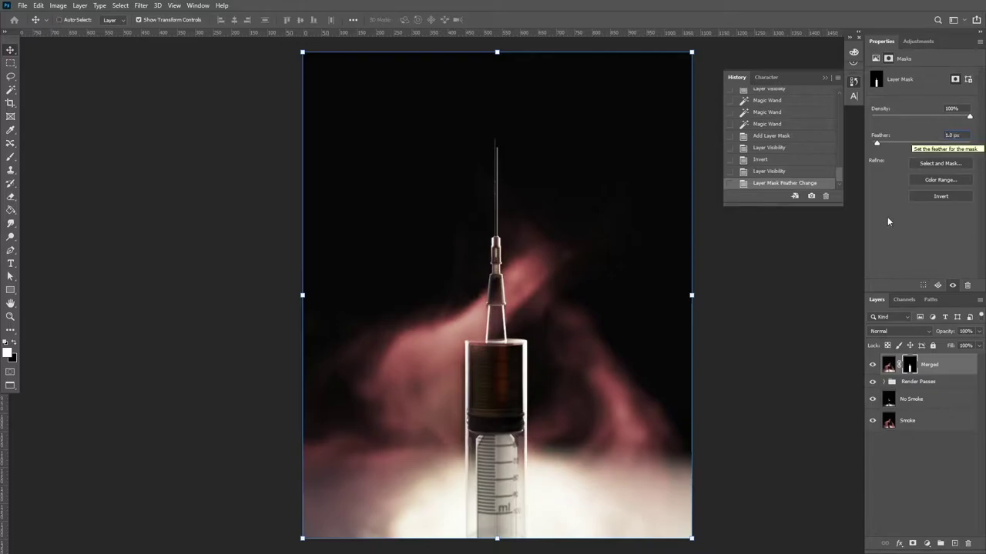
View the mask alone, trial a 4.5 px feather, and revert to 1 px.
alt+click(910, 365)
scroll(523, 338, up, 5)
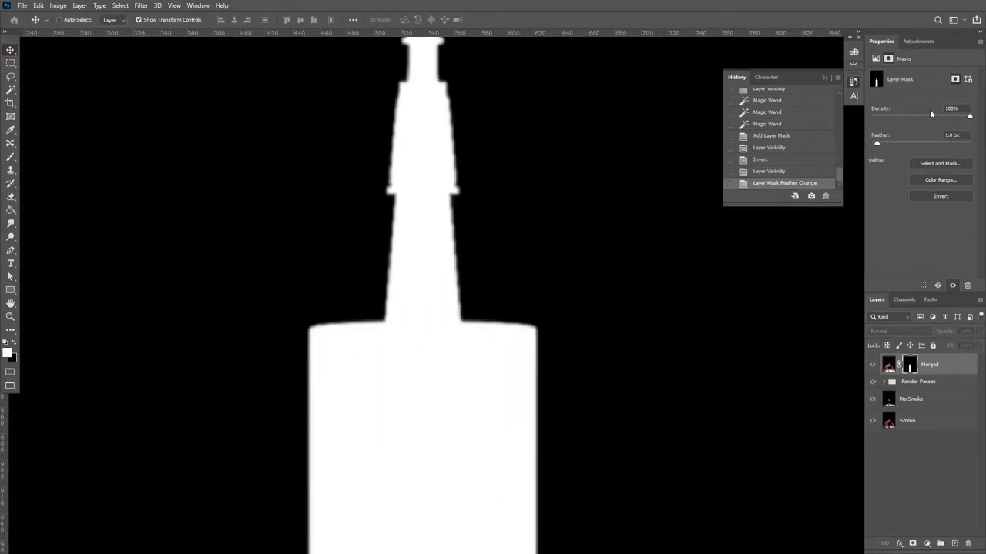
drag(881, 144, 896, 145)
key(ctrl+z)
alt+click(909, 365)
scroll(577, 287, down, 4)
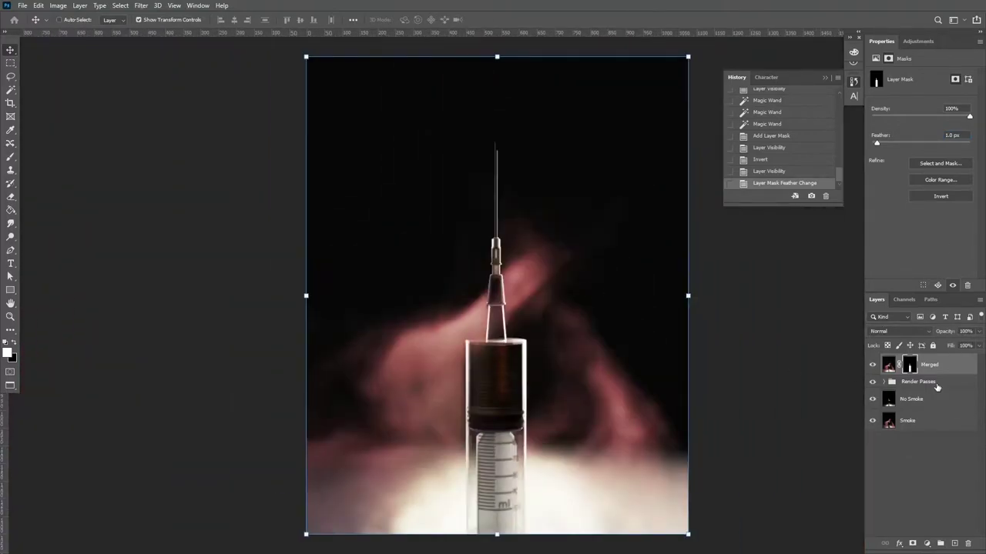
Add Curves above Render Passes with points 92→84 and 184→193, comparing it on and off.
click(935, 383)
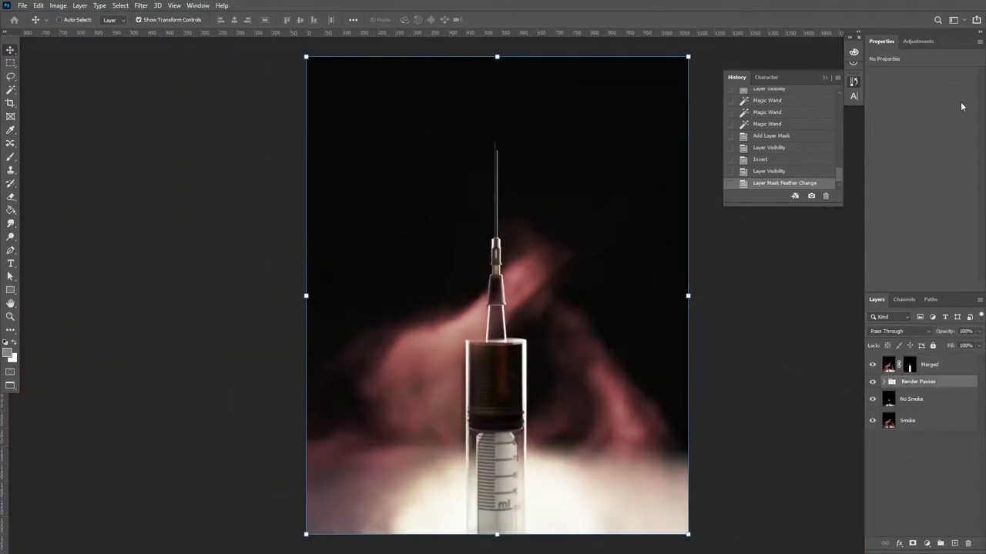
click(918, 41)
click(918, 64)
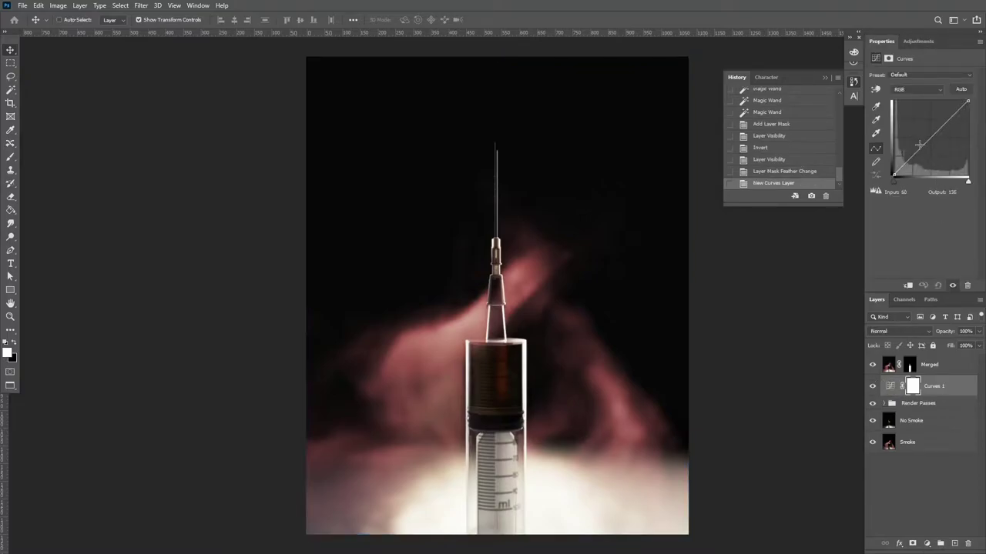
drag(921, 149, 921, 150)
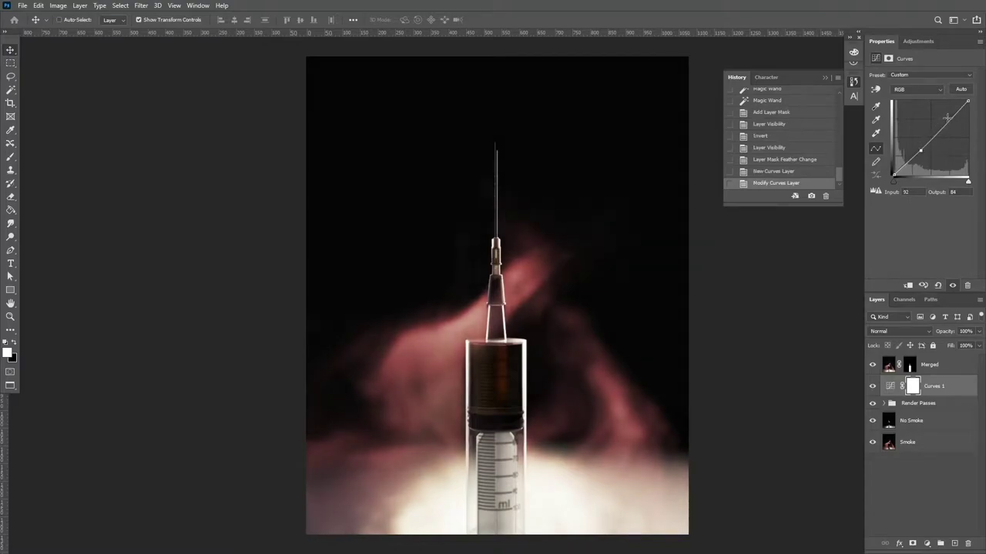
click(946, 117)
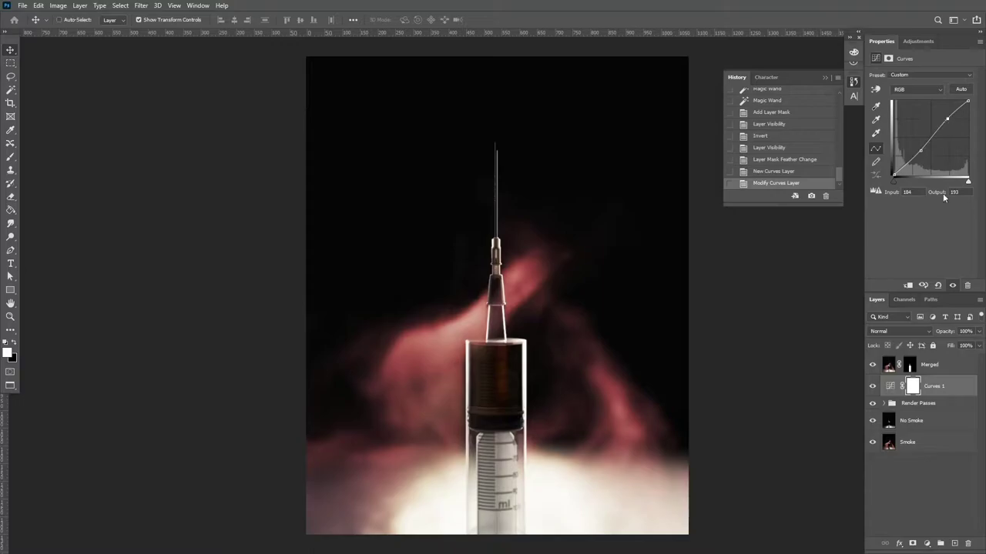
click(872, 386)
click(872, 386)
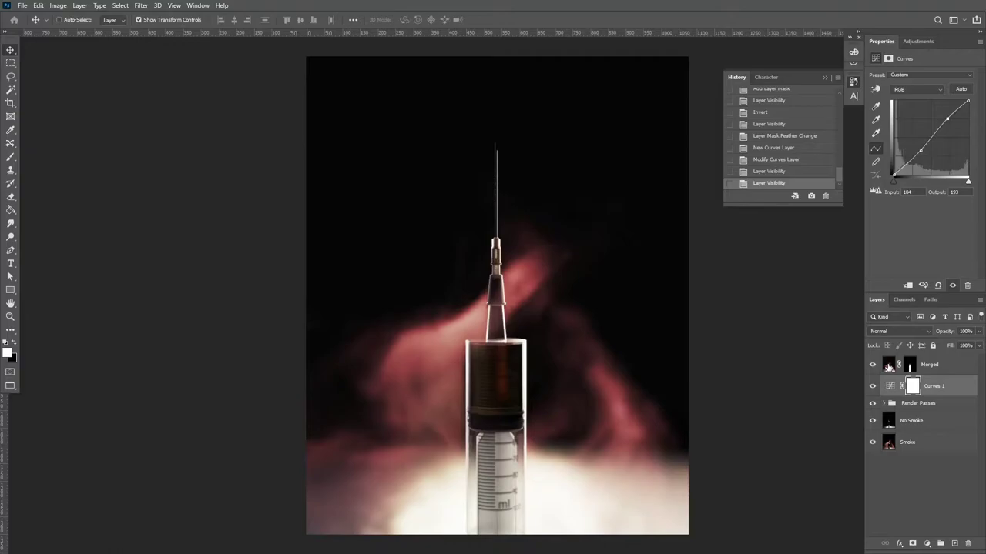
click(888, 367)
click(137, 6)
mouse_move(181, 170)
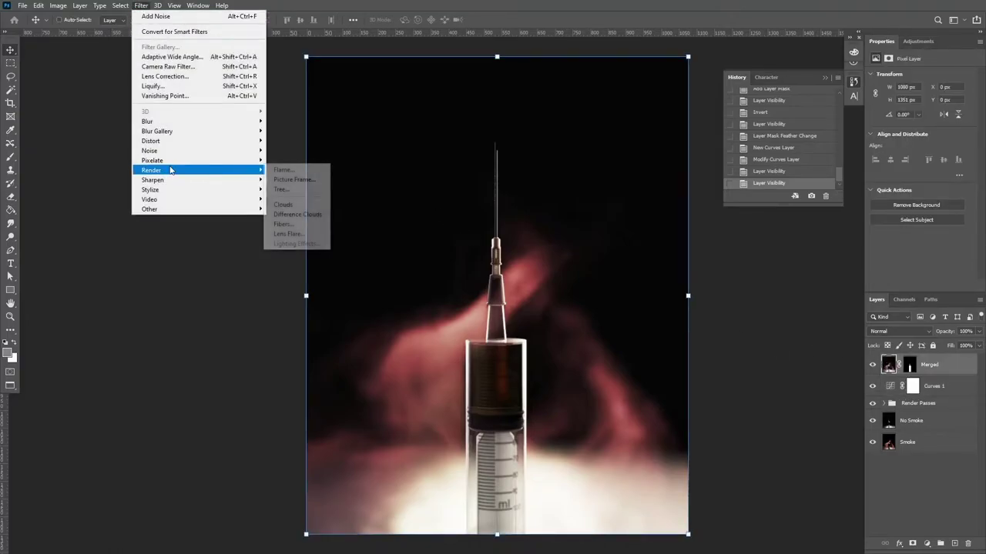
click(299, 232)
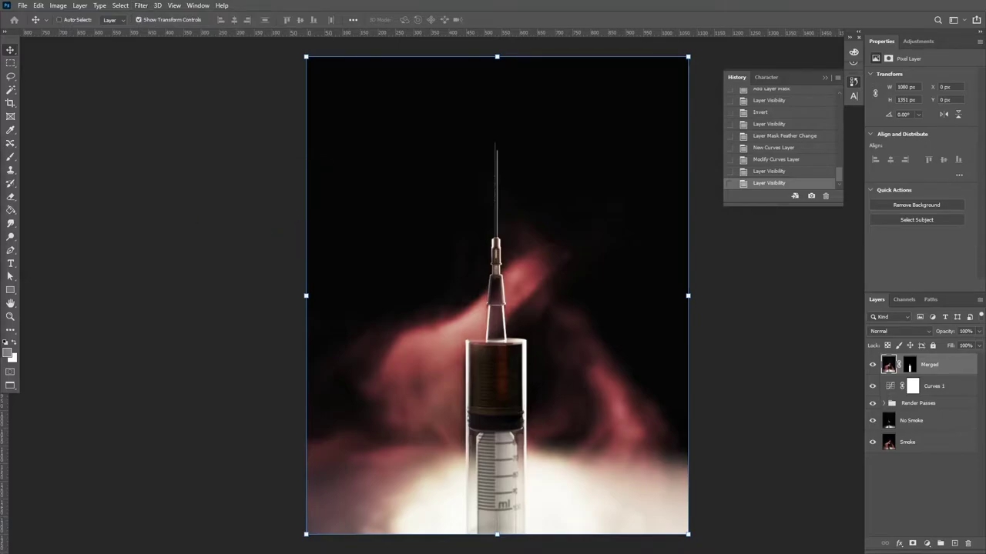
drag(132, 121, 167, 89)
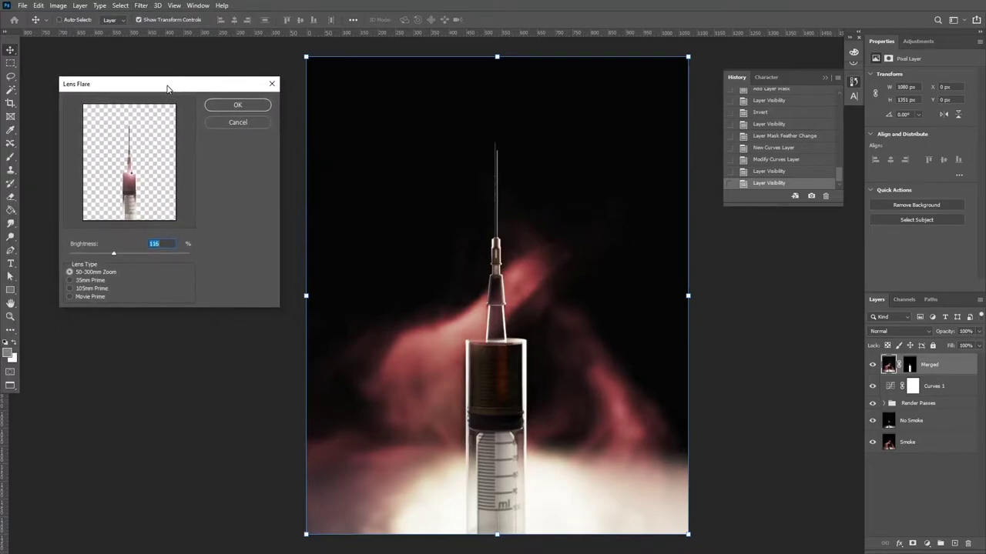
click(133, 176)
drag(113, 256, 101, 257)
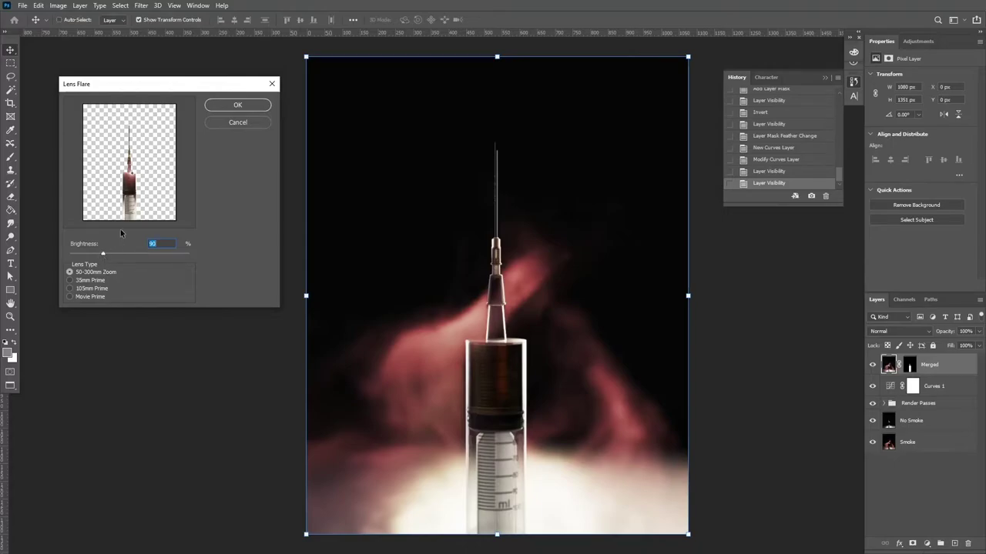
click(238, 105)
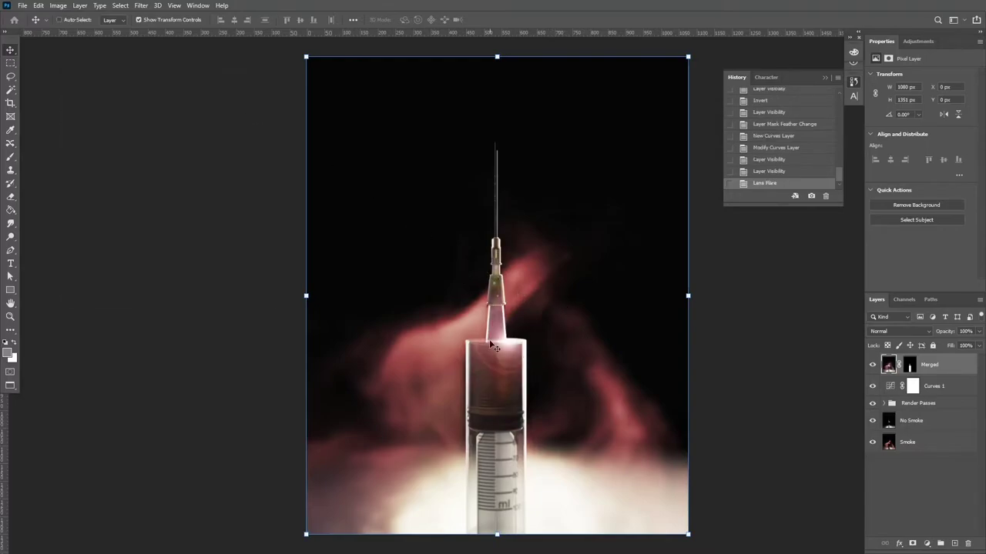
key(ctrl)
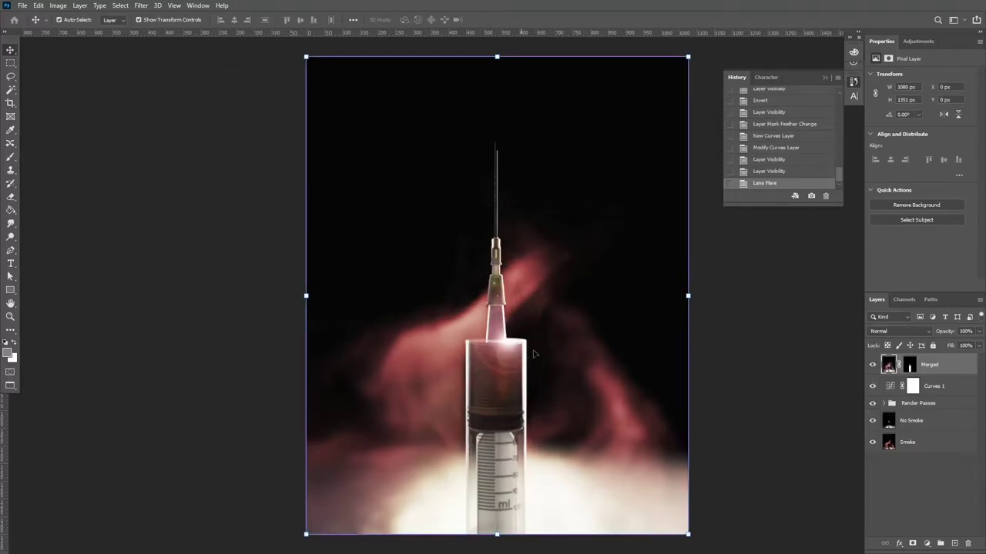
key(ctrl+z)
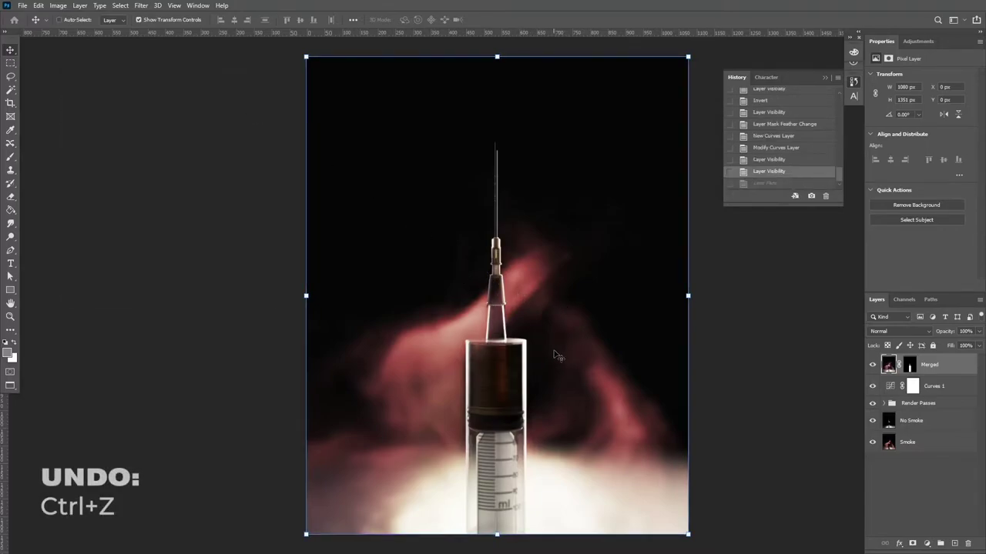
Add a new layer, fill it with black, and render a Lens Flare on it.
click(954, 544)
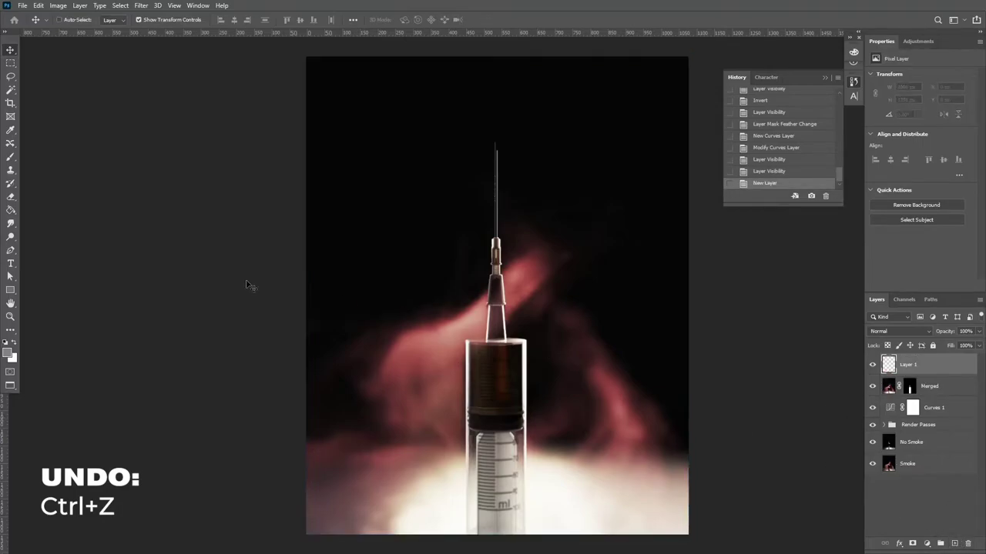
click(11, 210)
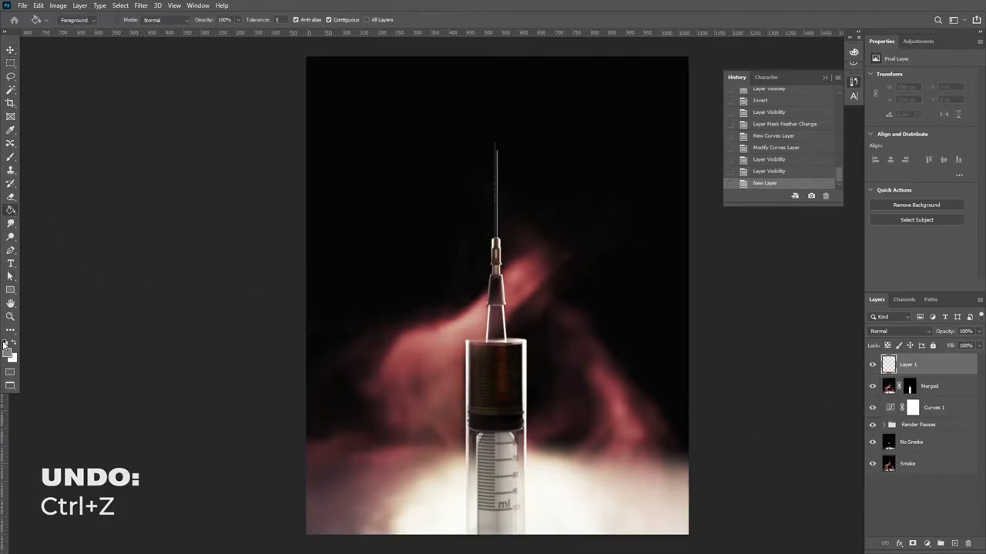
click(5, 342)
click(414, 199)
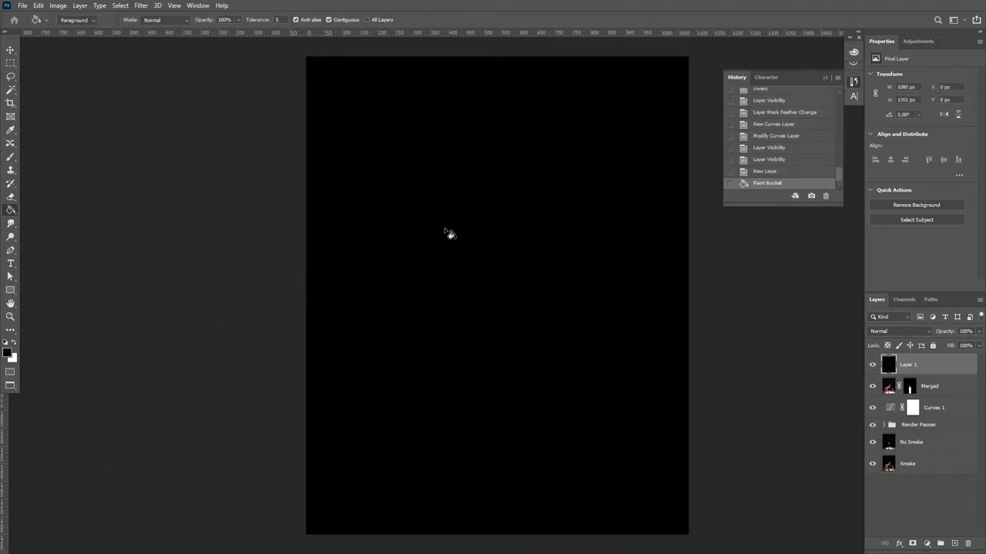
click(142, 6)
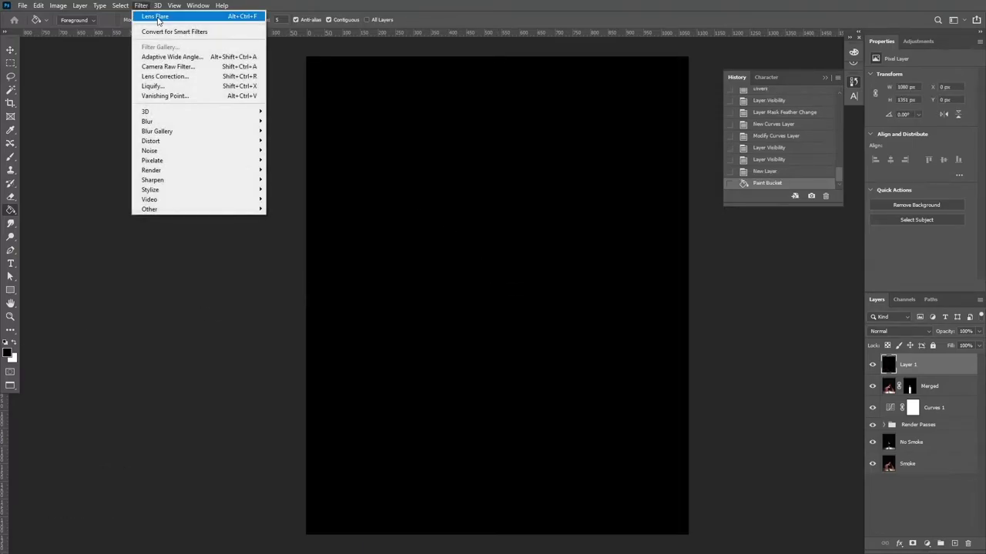
click(157, 17)
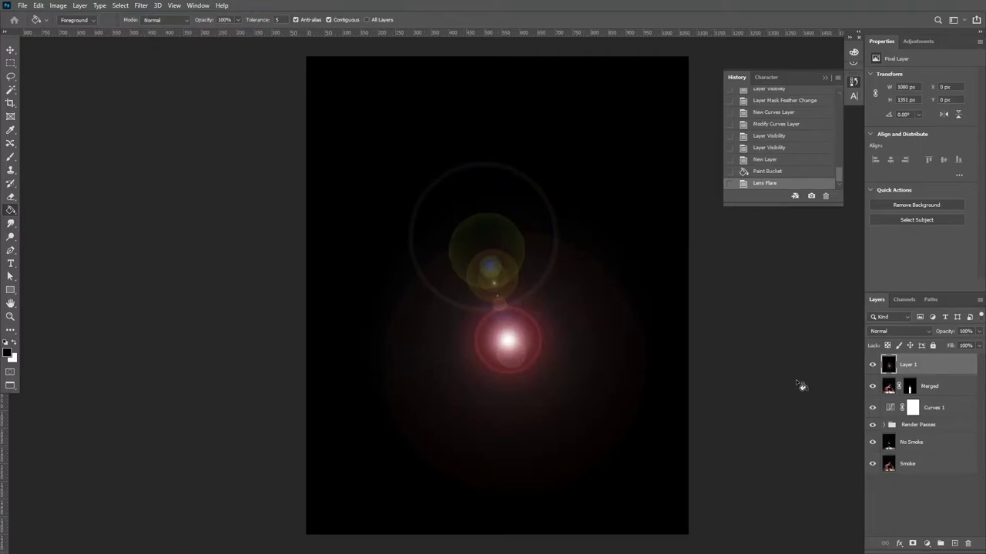
Blend the flare layer in Screen mode and rotate it about 49° into position.
key(v)
drag(482, 358, 561, 395)
click(898, 332)
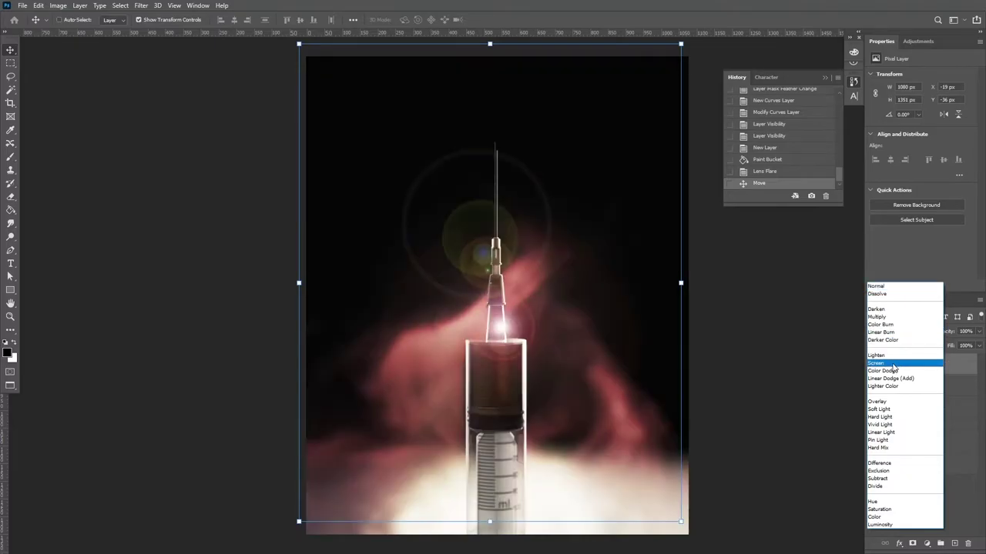
click(878, 363)
drag(502, 341, 516, 339)
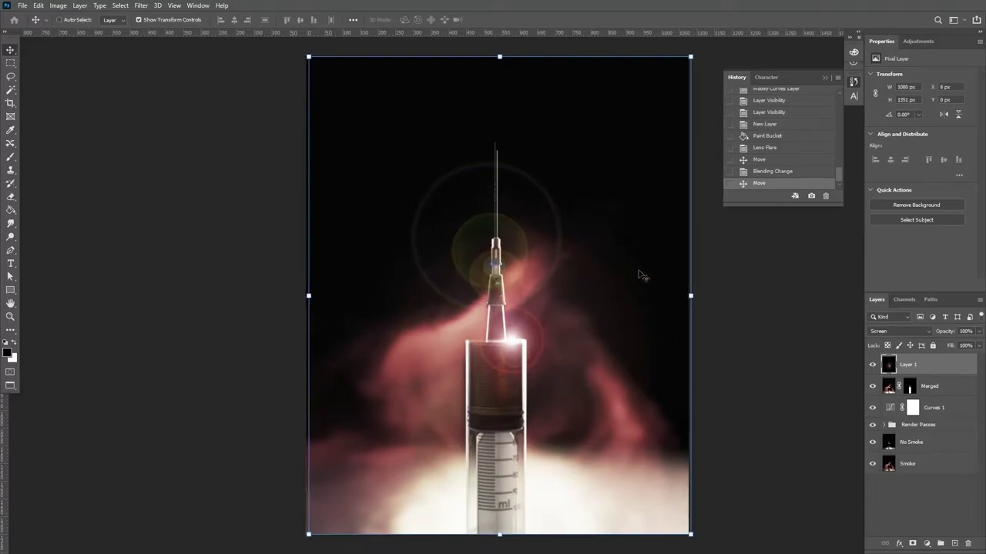
drag(702, 55, 613, 313)
drag(524, 312, 550, 330)
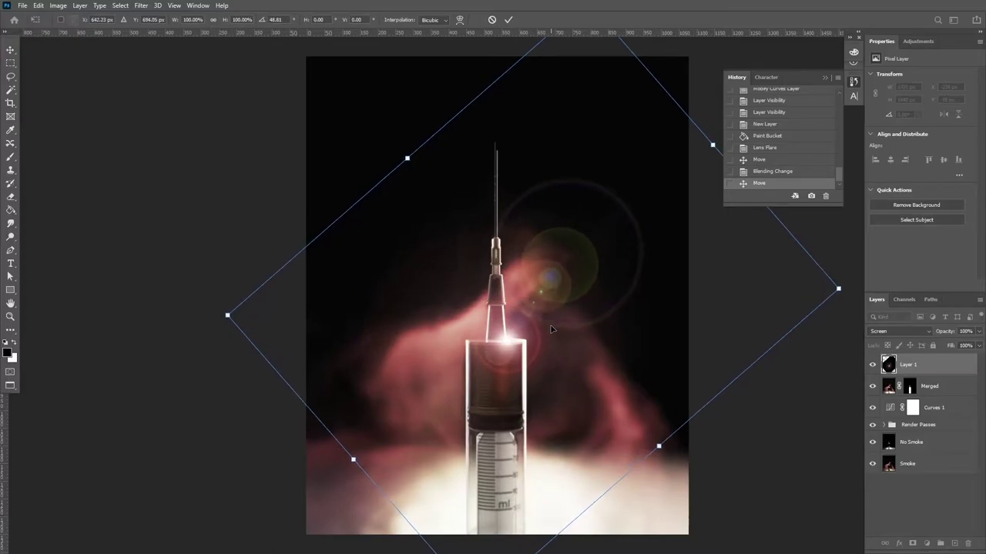
key(Return)
Move the flare below Curves 1, set it to 60% opacity, and name it Lens Flare.
drag(939, 368, 941, 415)
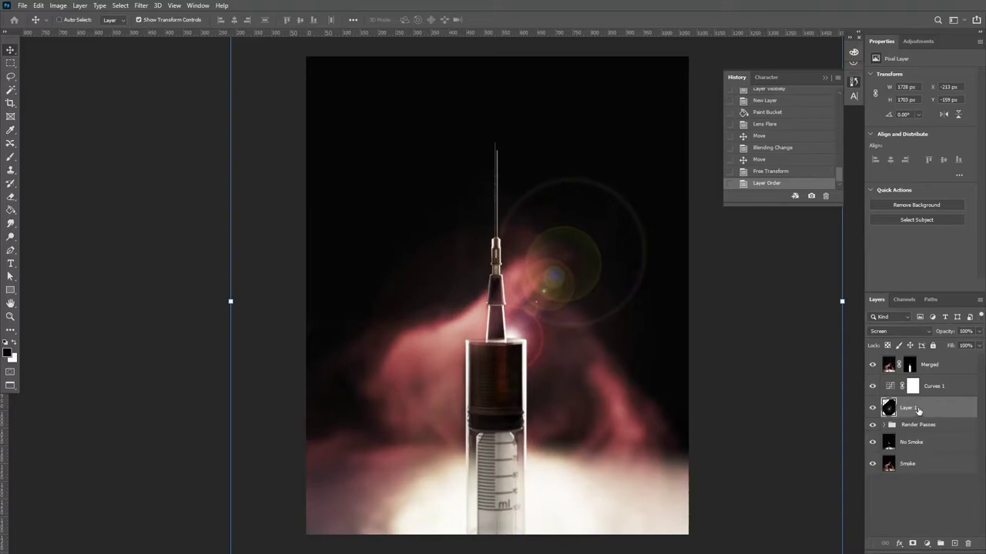
click(975, 332)
text(0)
key(Return)
text(60)
key(Return)
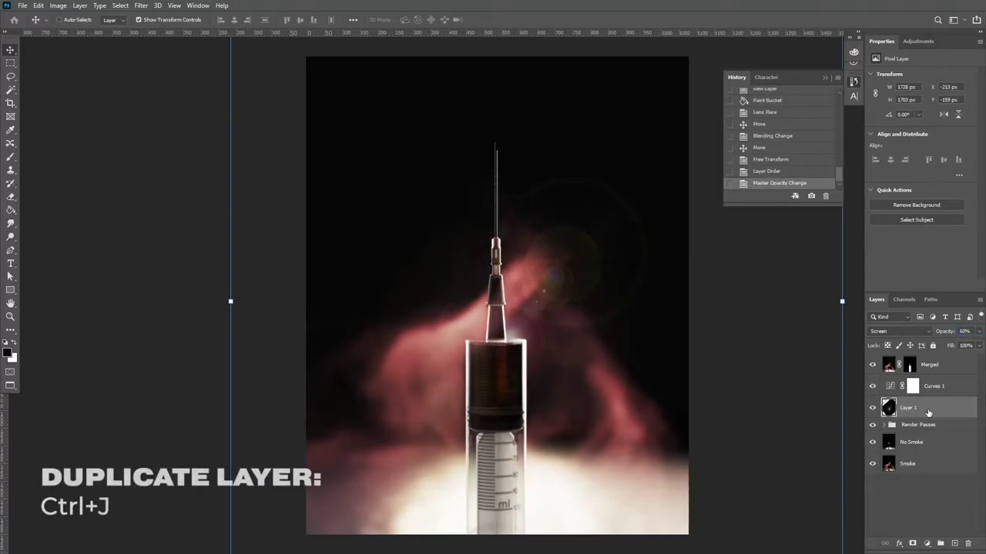
double_click(909, 408)
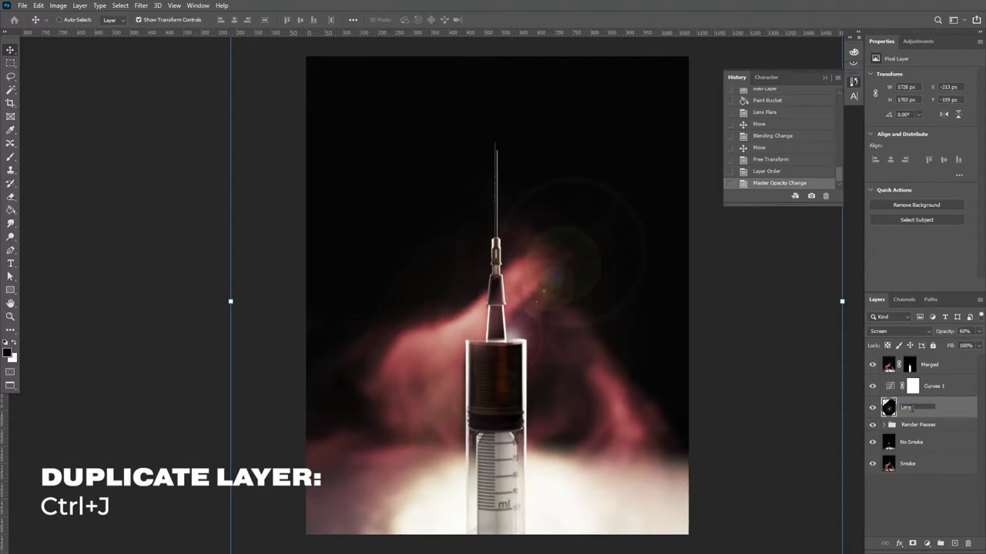
key(Return)
Duplicate Lens Flare above Merged at 25% opacity and apply a Gaussian Blur to the copy.
key(ctrl+j)
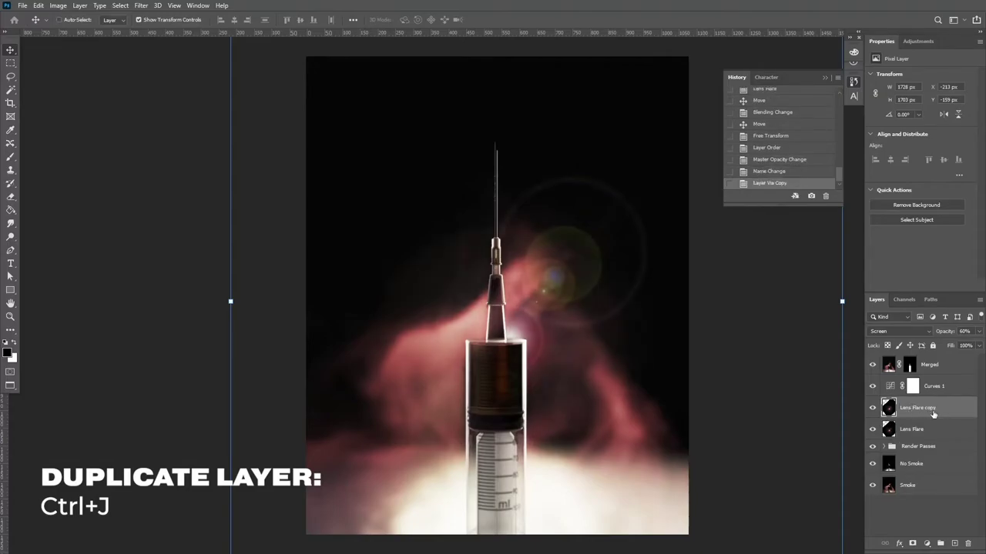
drag(924, 366, 923, 359)
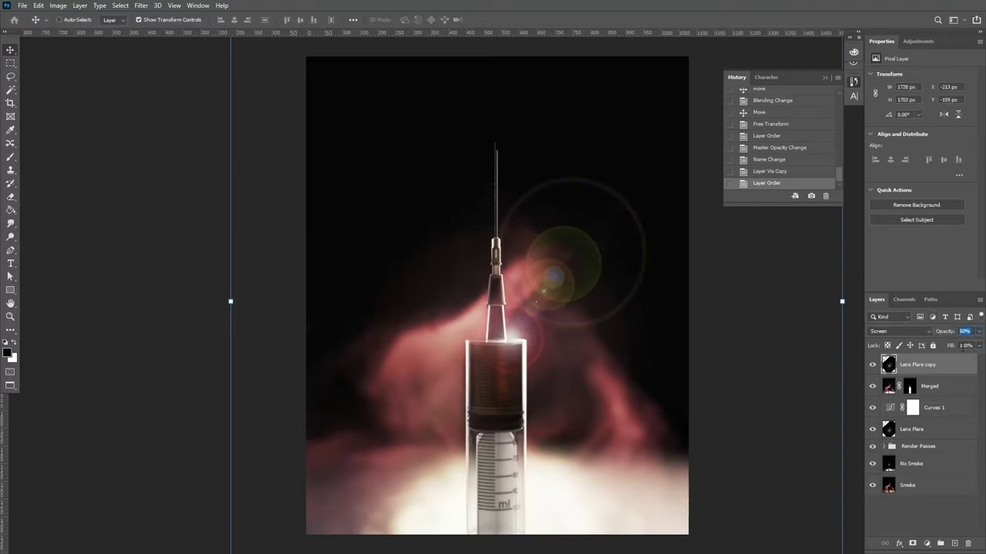
key(2)
click(872, 365)
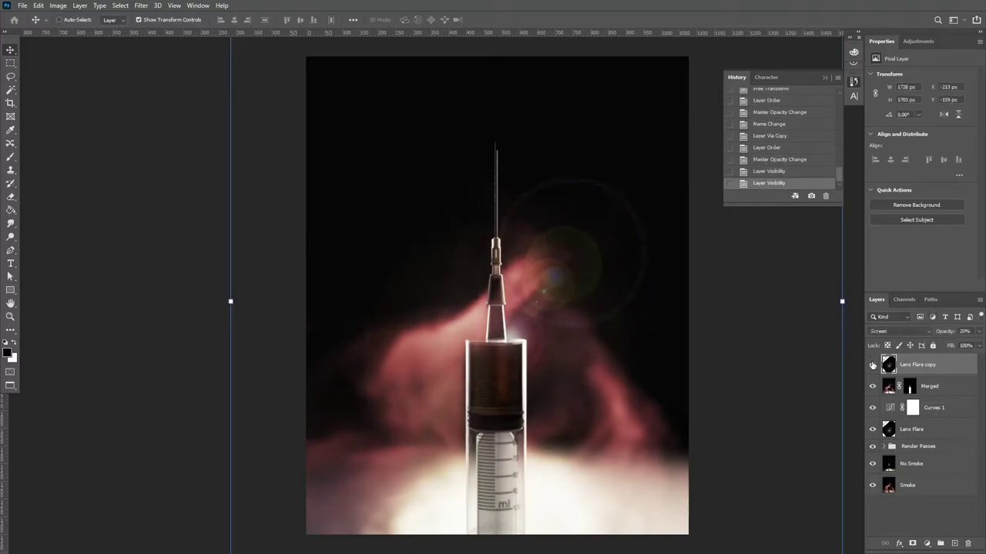
key(2)
key(5)
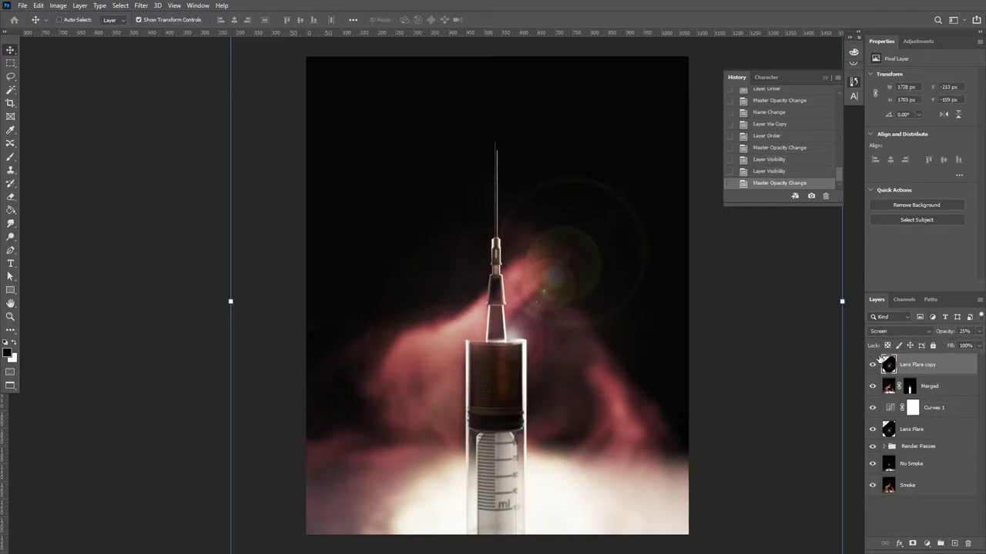
click(141, 6)
mouse_move(257, 123)
click(288, 160)
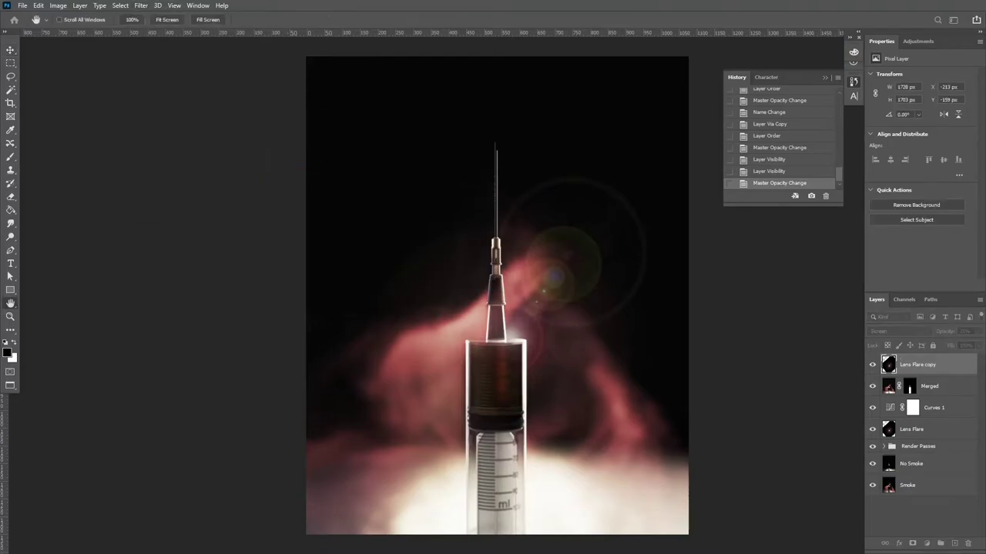
click(251, 129)
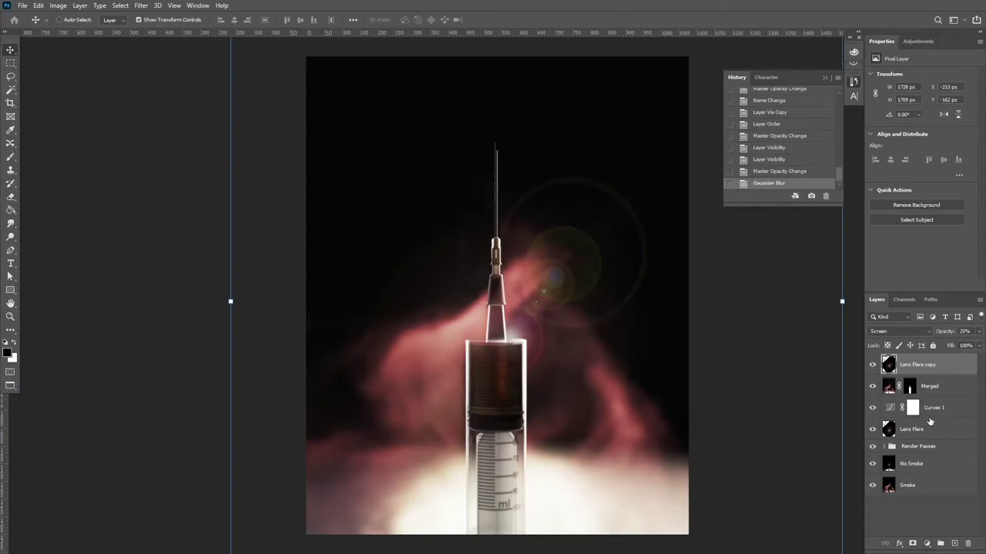
Apply the same Gaussian Blur to the Lens Flare layer and check the smoke layers' visibility.
click(916, 429)
click(144, 6)
click(160, 15)
click(909, 485)
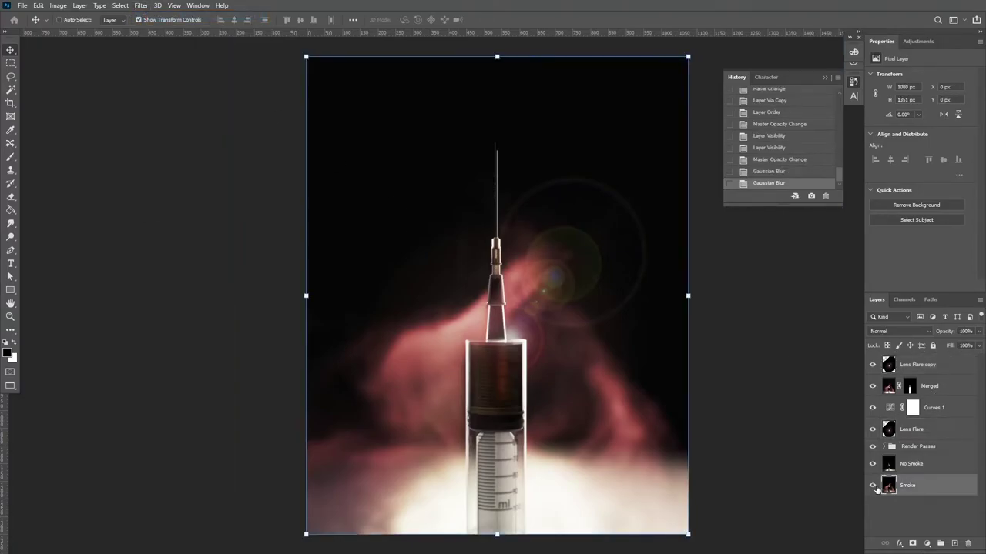
alt+click(872, 465)
alt+click(873, 464)
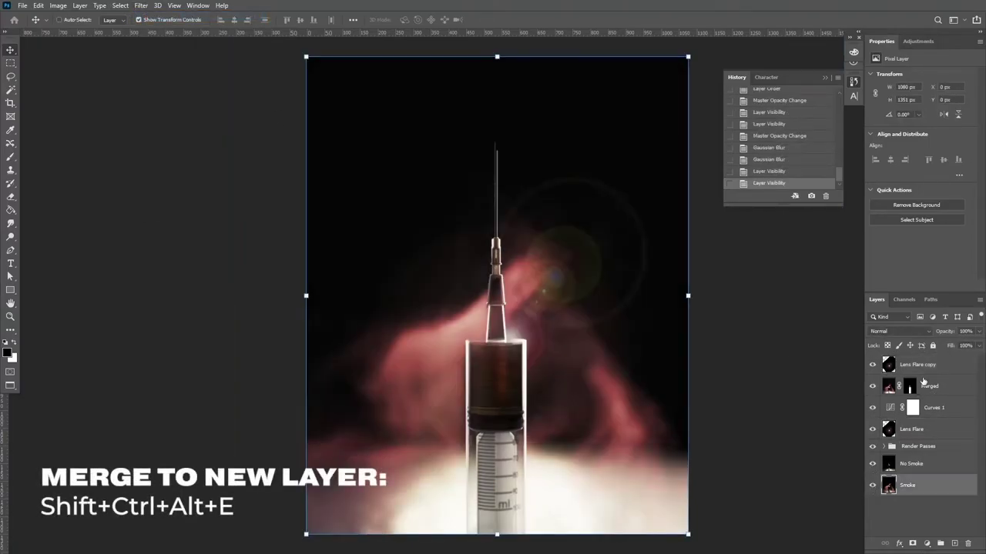
Stamp all visible layers into Merged 2 and convert it to a smart object.
click(928, 366)
key(ctrl)
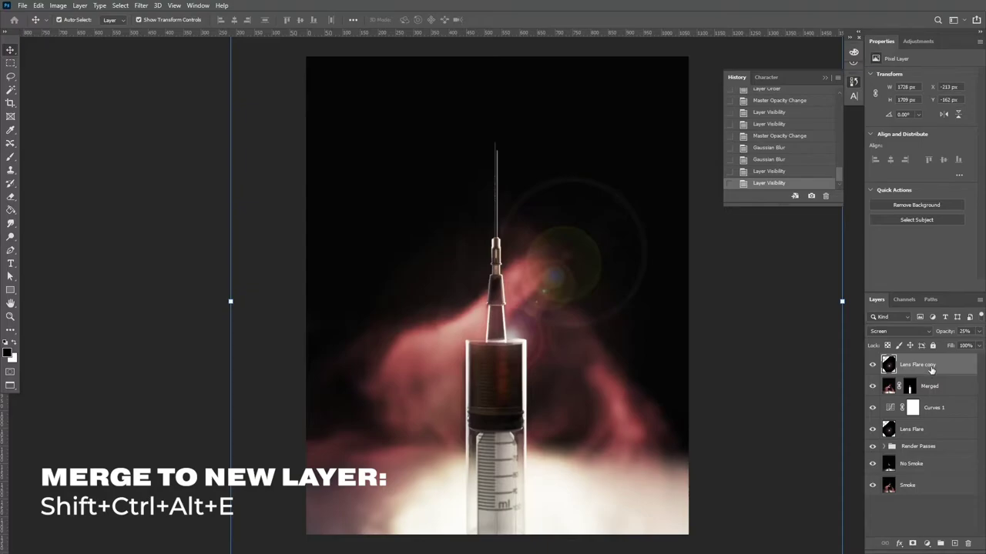
key(shift+ctrl+alt+e)
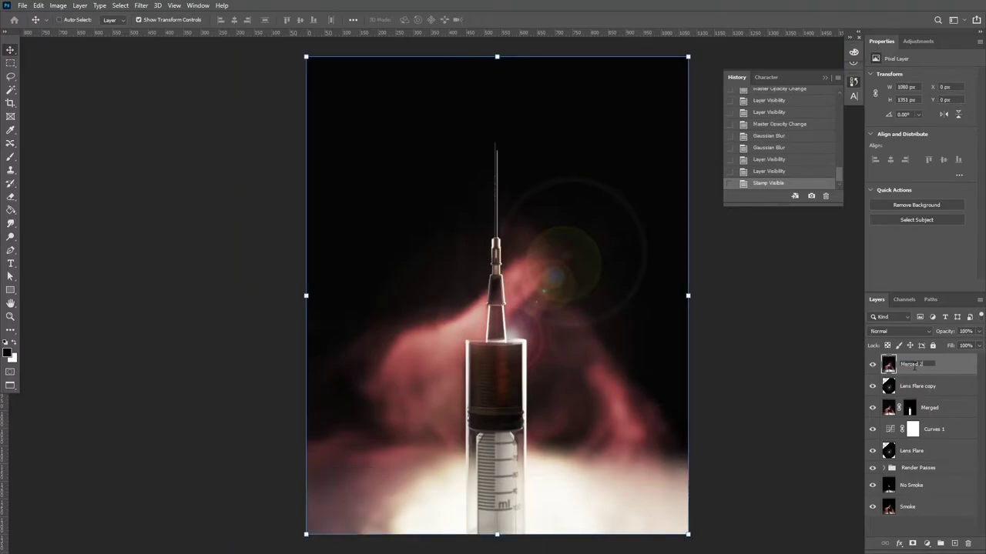
key(Return)
right_click(947, 366)
click(887, 267)
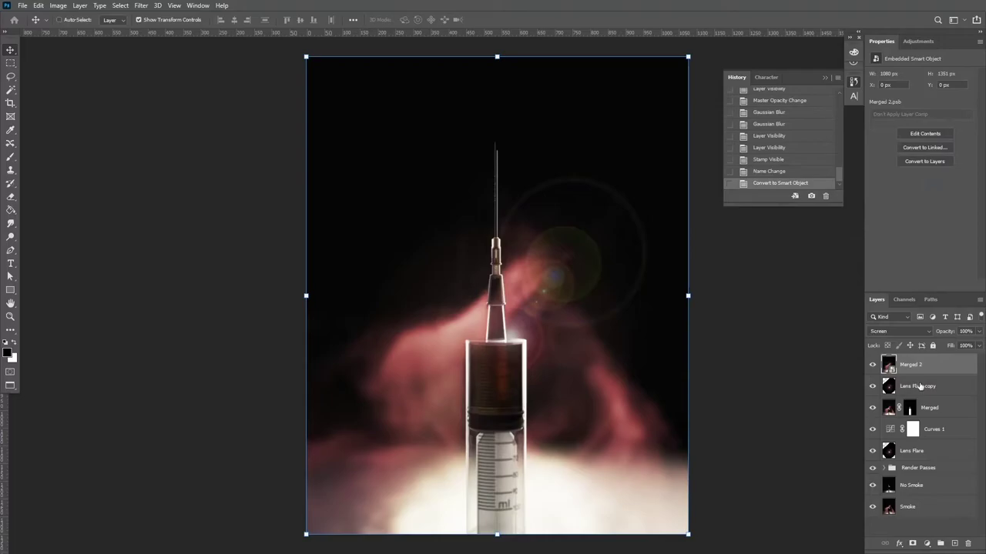
Group the layers from Lens Flare copy down to Smoke as 'Syringe', then reselect Merged 2.
click(921, 388)
shift+click(908, 507)
key(ctrl+g)
double_click(911, 382)
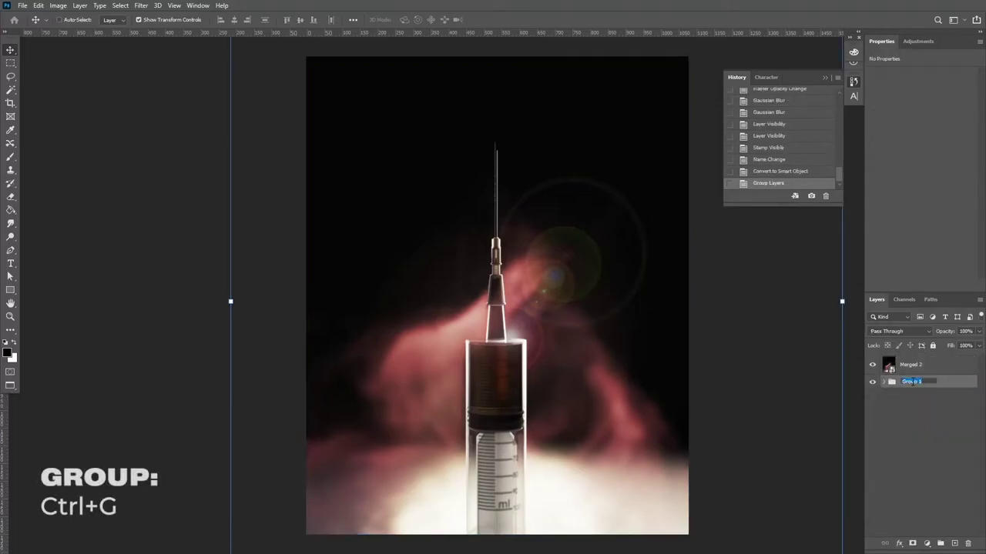
key(BackSpace)
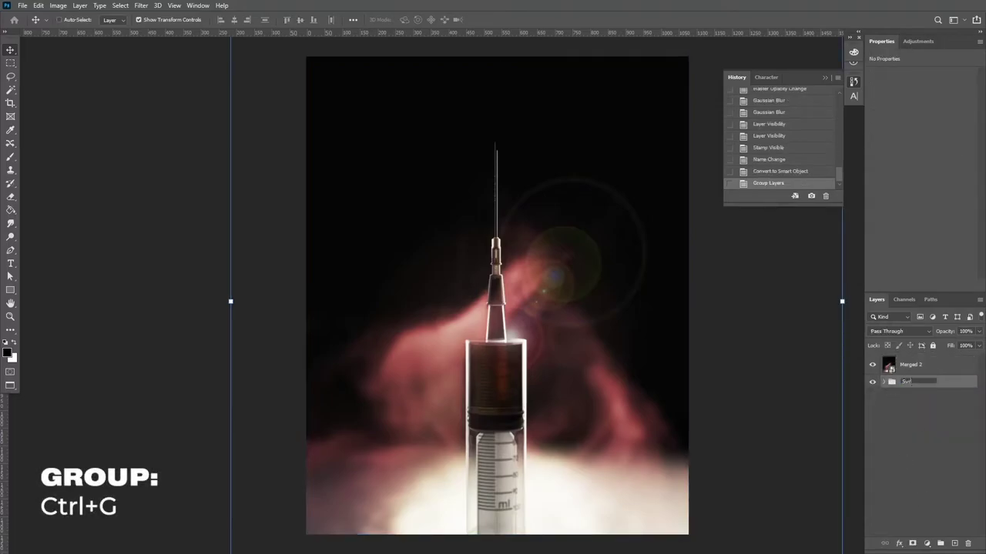
text(Syringe)
key(Return)
click(911, 364)
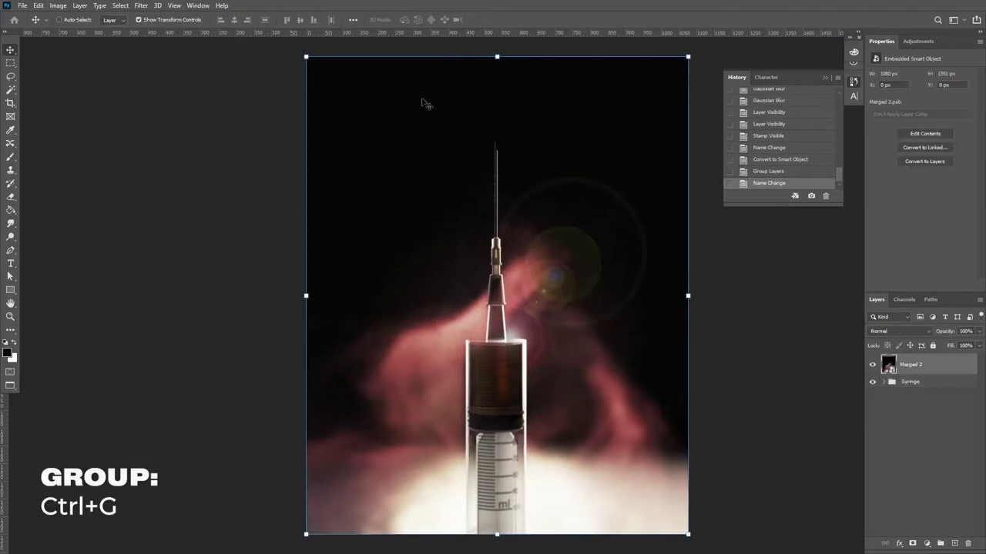
click(144, 6)
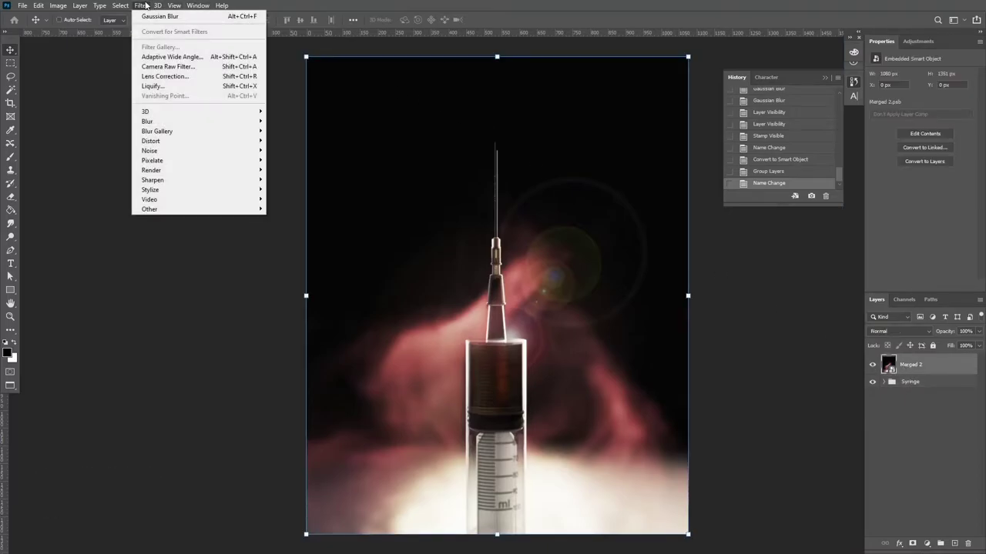
In Camera Raw, raise Exposure to +0.30, add texture and clarity, and boost Vibrance to +8.
click(163, 68)
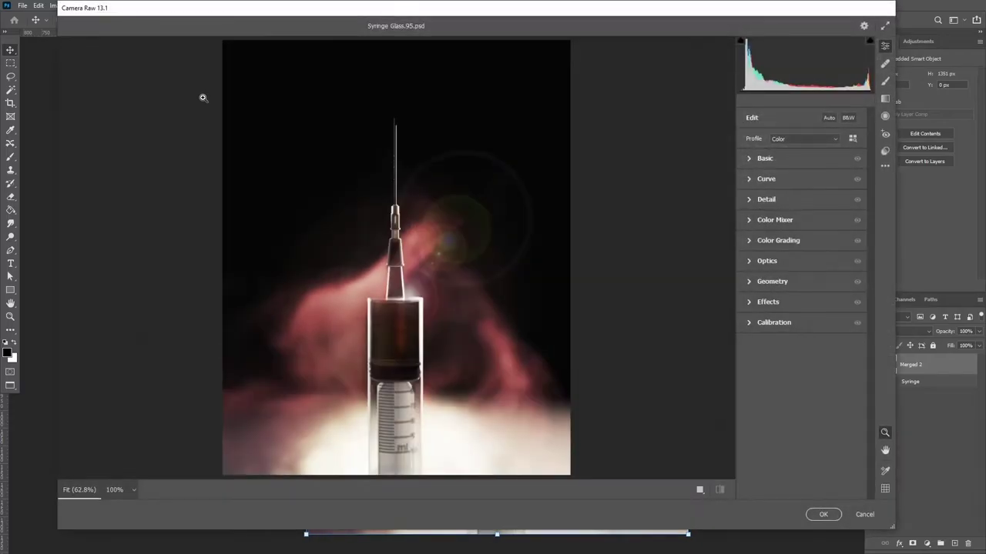
click(751, 162)
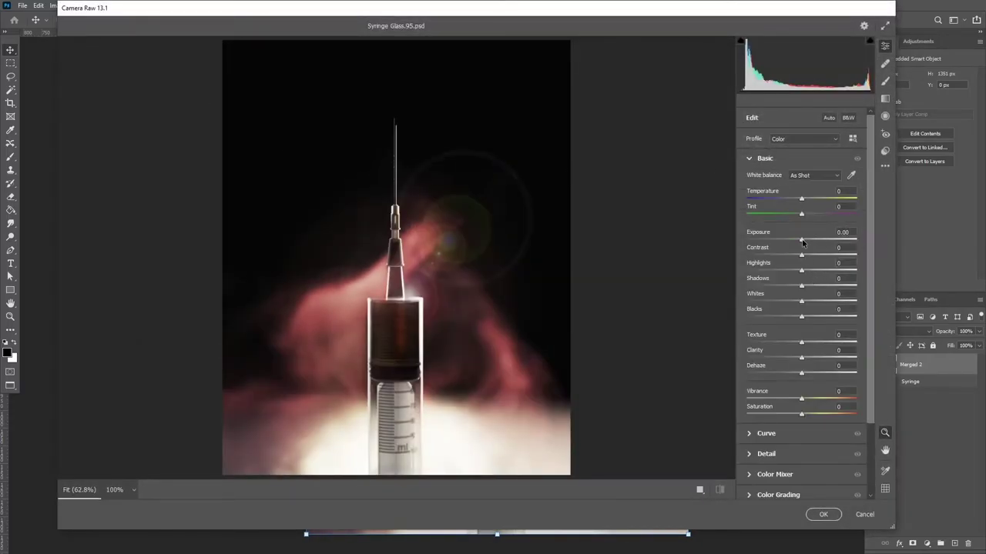
drag(801, 241, 787, 319)
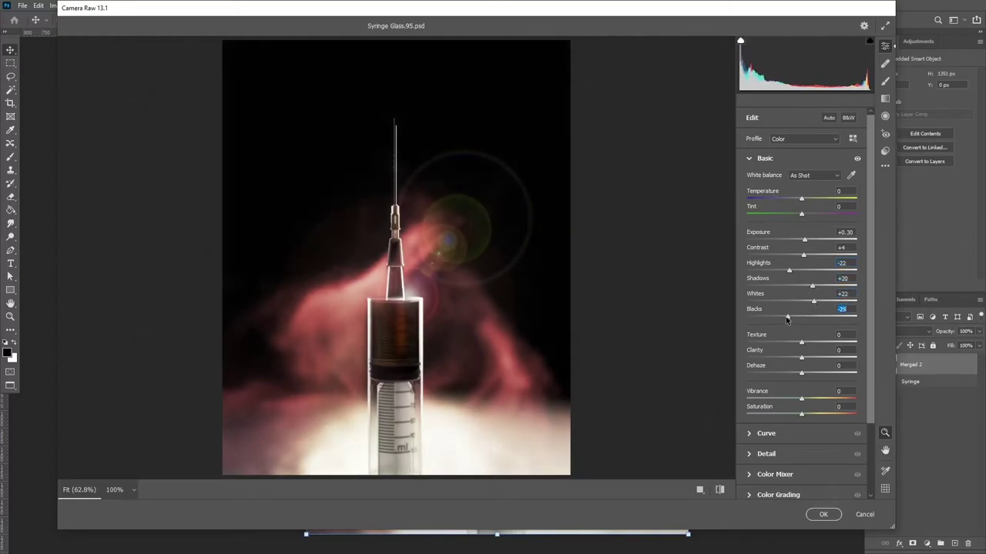
click(719, 491)
click(720, 490)
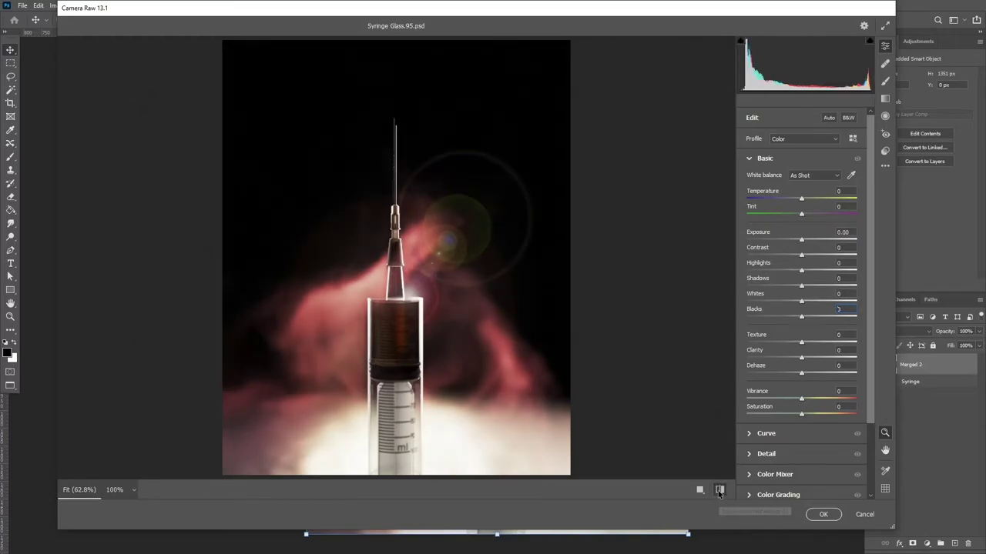
drag(802, 344, 806, 375)
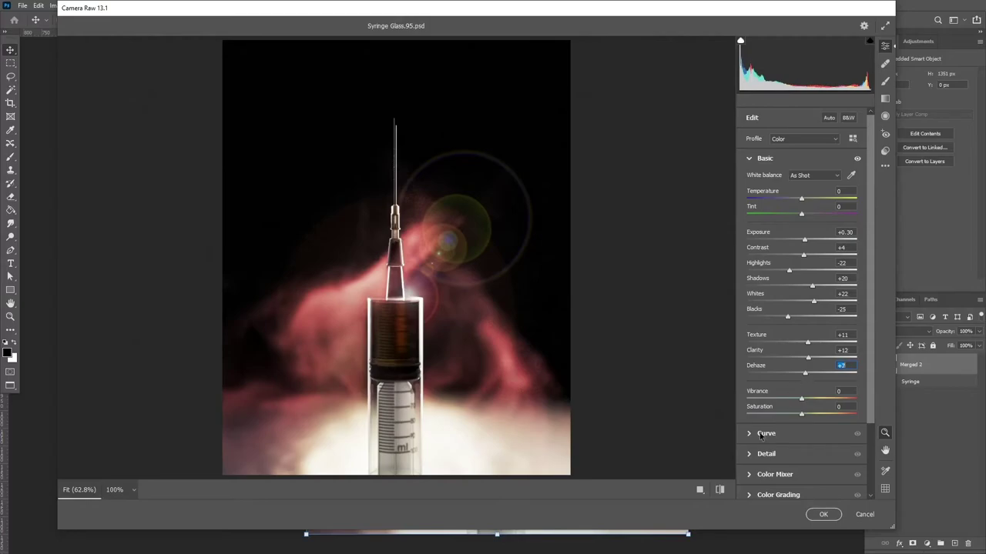
click(806, 400)
Add sharpening of 15 and a −7 edge vignette.
click(753, 454)
drag(758, 226, 811, 236)
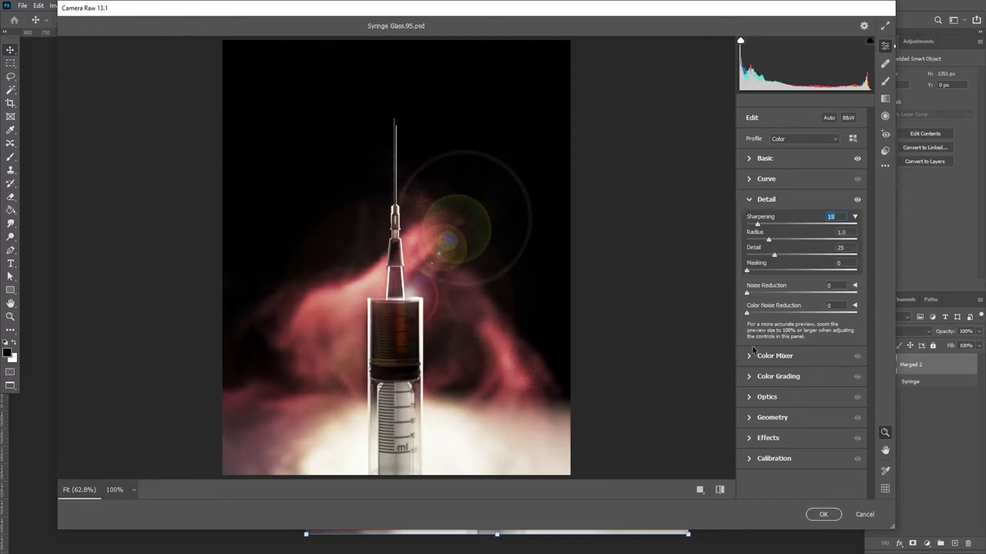
click(750, 438)
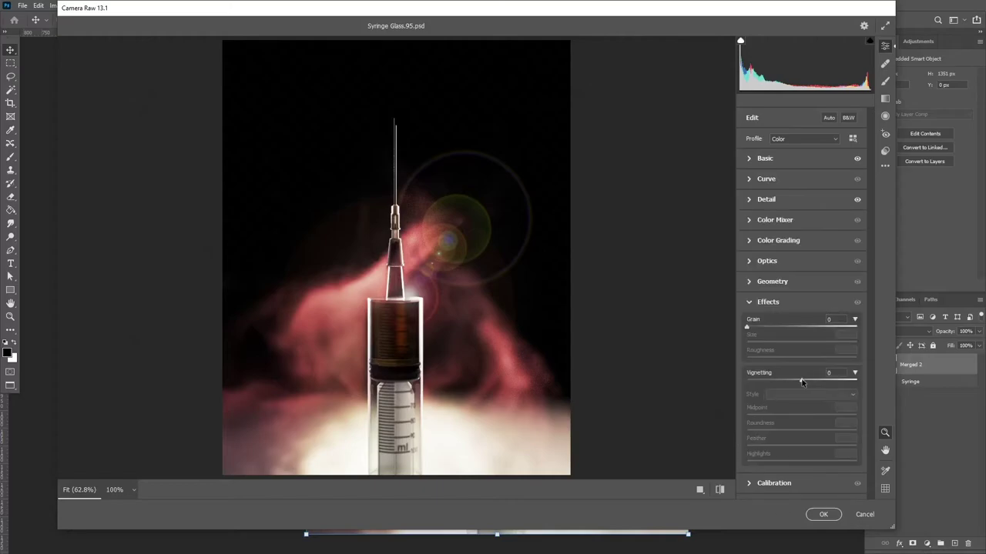
mouse_move(802, 382)
mouse_down()
mouse_move(766, 385)
mouse_move(798, 385)
mouse_up()
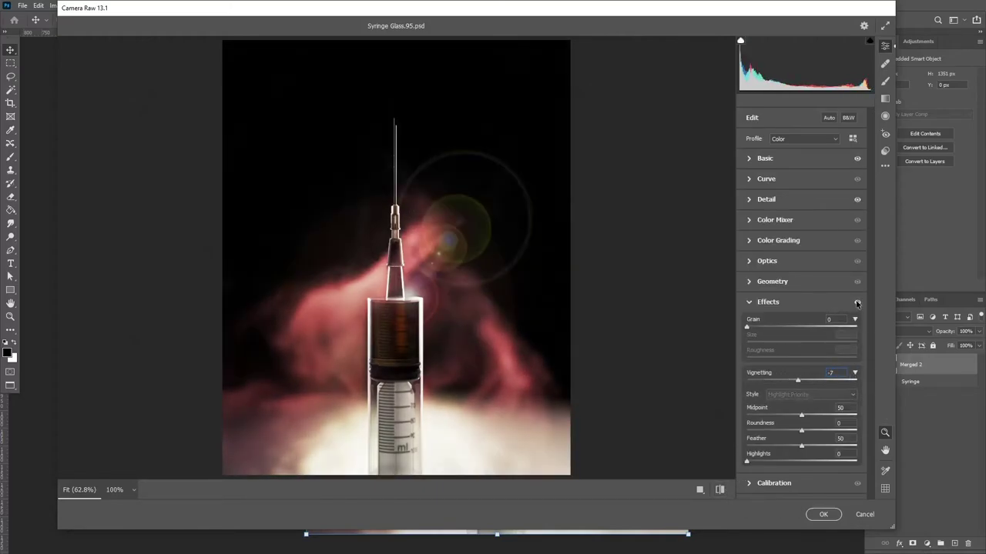
Apply the Camera Raw adjustments and lower Merged 2 opacity to 75%.
click(822, 521)
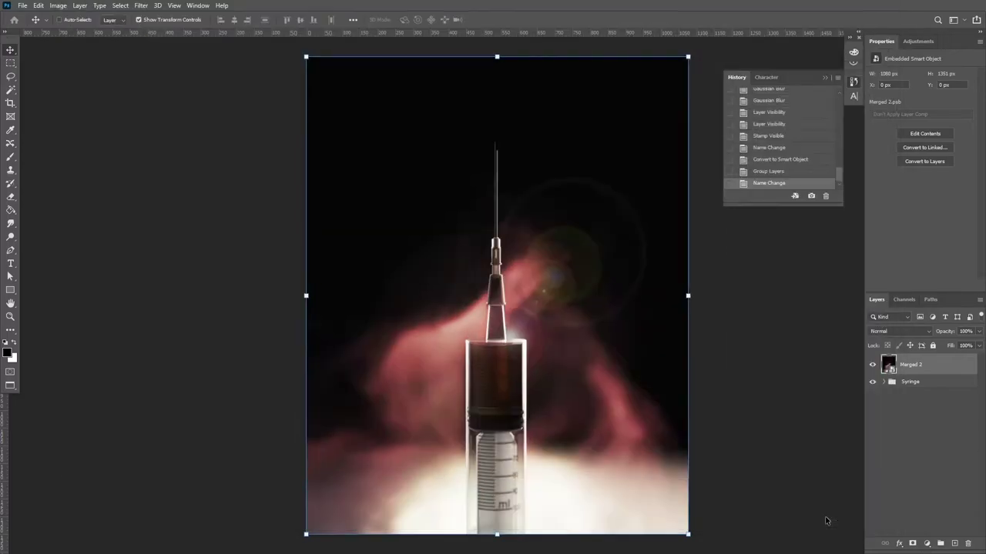
click(979, 331)
mouse_move(978, 344)
mouse_down()
mouse_move(915, 347)
mouse_move(967, 346)
mouse_up()
Add a Color Lookup adjustment layer and cycle the lookup tables to HorrorBlue.3DL.
click(918, 41)
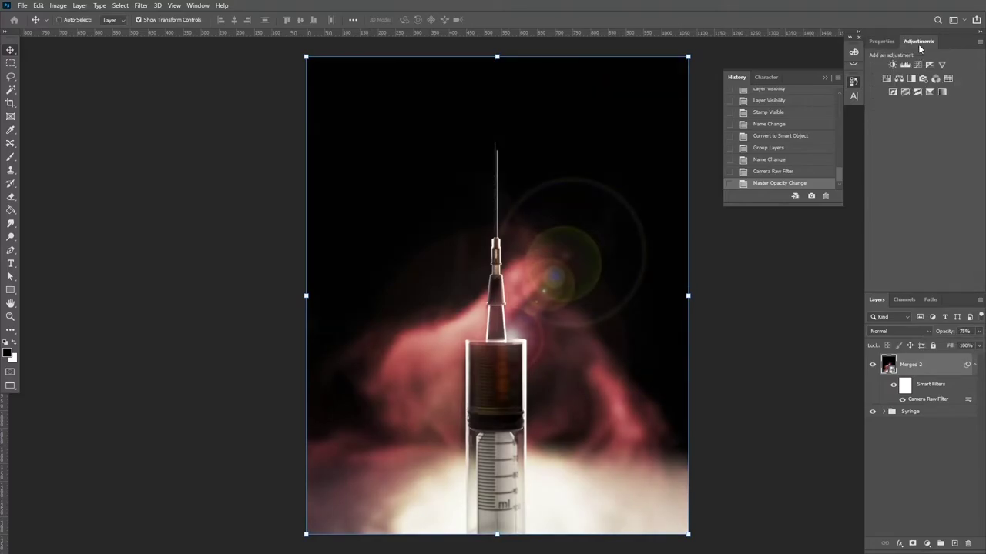
click(949, 79)
click(948, 76)
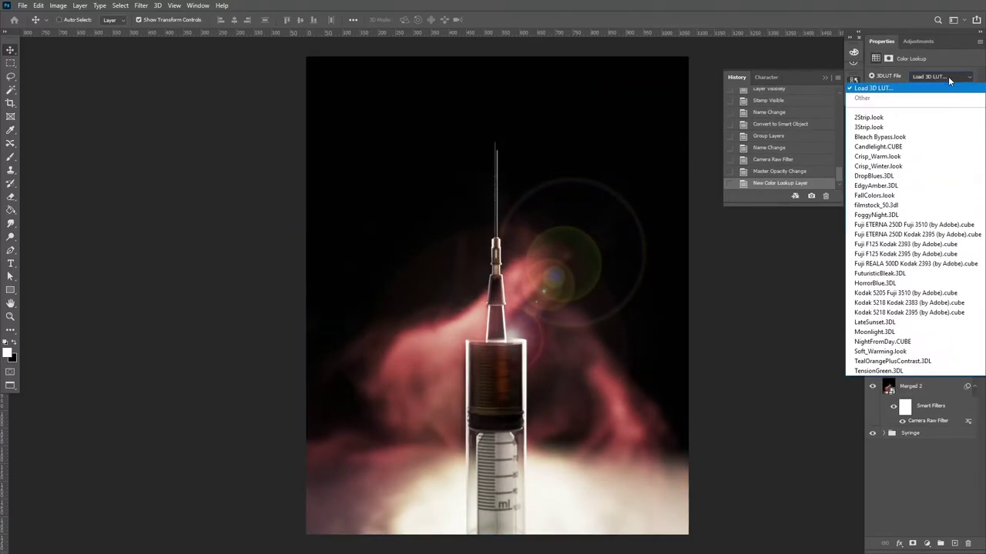
click(876, 168)
key(Down)
key(Down)
key(Down)
key(Down)
key(Down)
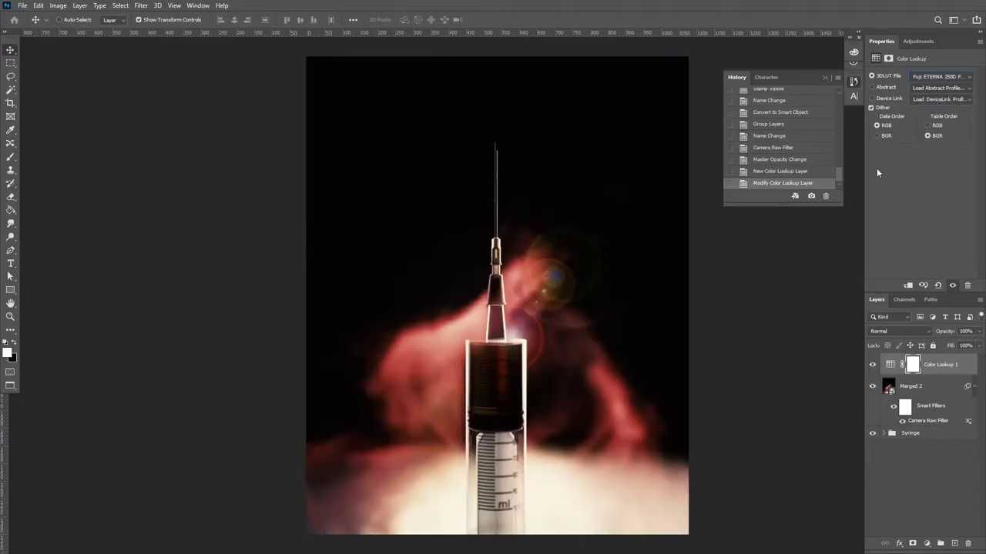
key(Down)
key(Down)
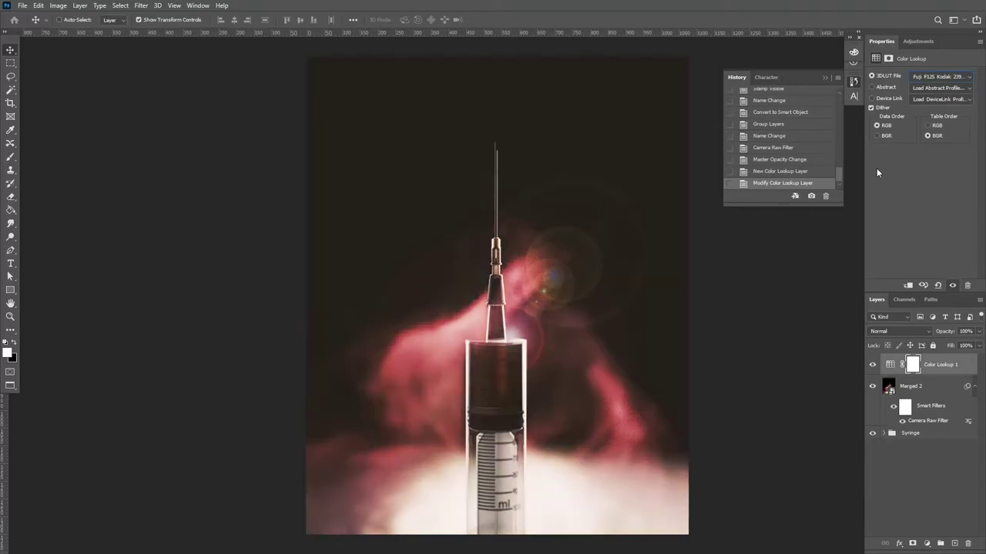
key(Down)
key(Down)
key(Down)
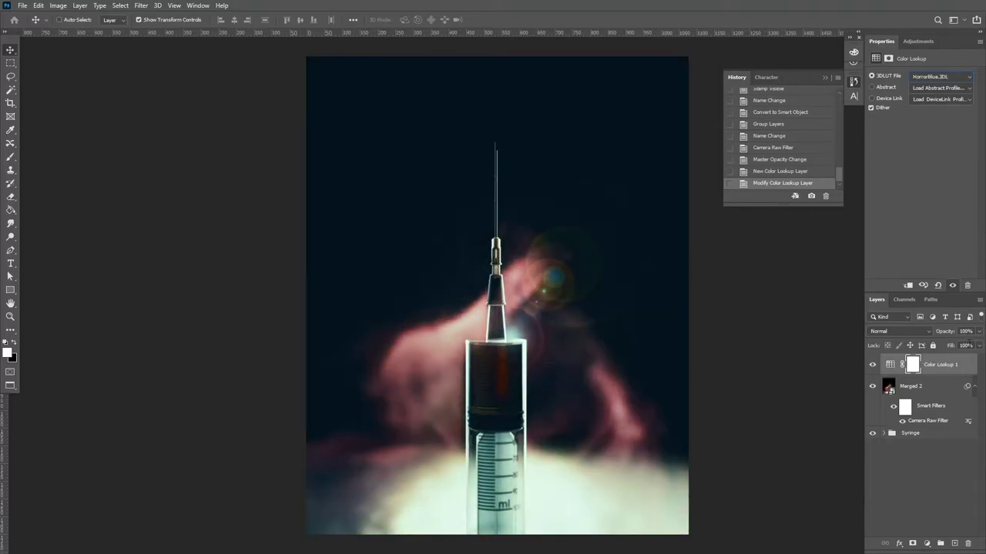
Blend the Color Lookup layer as Soft Light at 30% opacity, comparing it on and off.
click(902, 331)
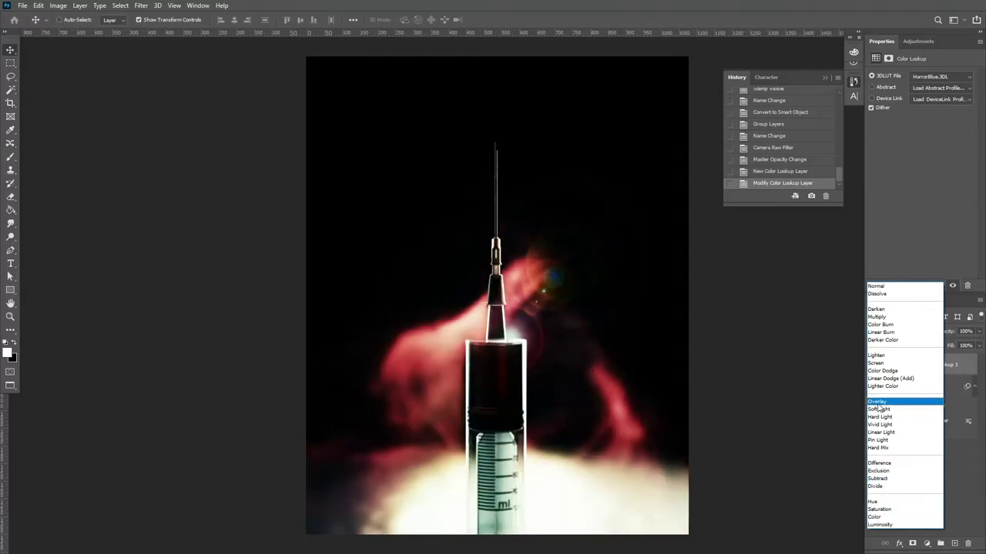
click(878, 409)
click(978, 331)
drag(978, 344, 946, 346)
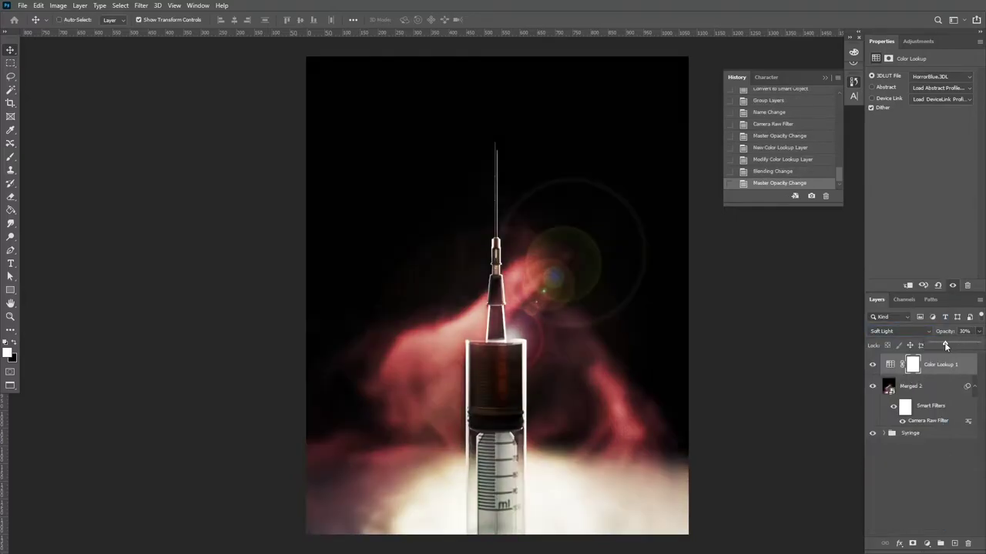
click(872, 366)
click(872, 366)
click(872, 366)
click(872, 366)
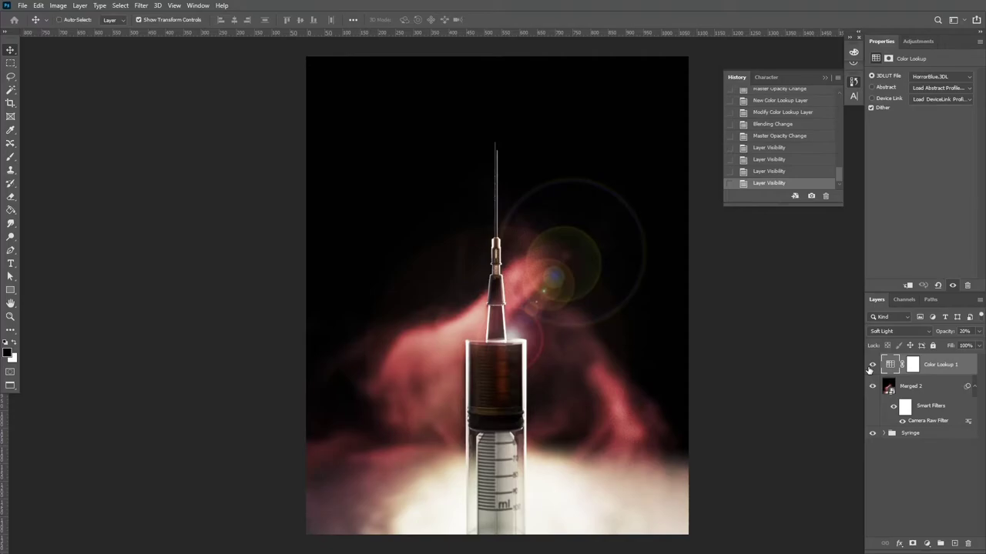
click(908, 43)
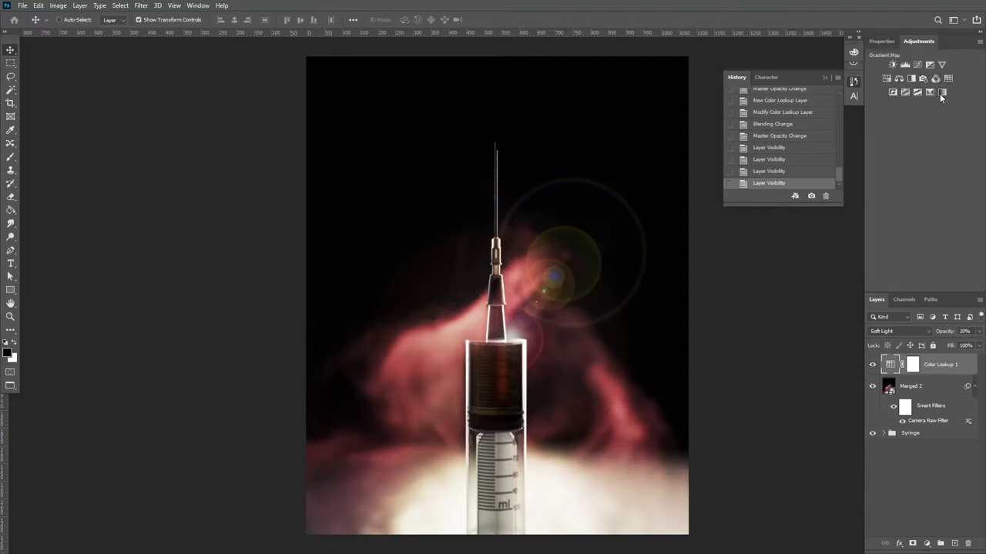
Add a Selective Color layer pushing Blacks to Cyan +8 and Magenta +8.
click(928, 93)
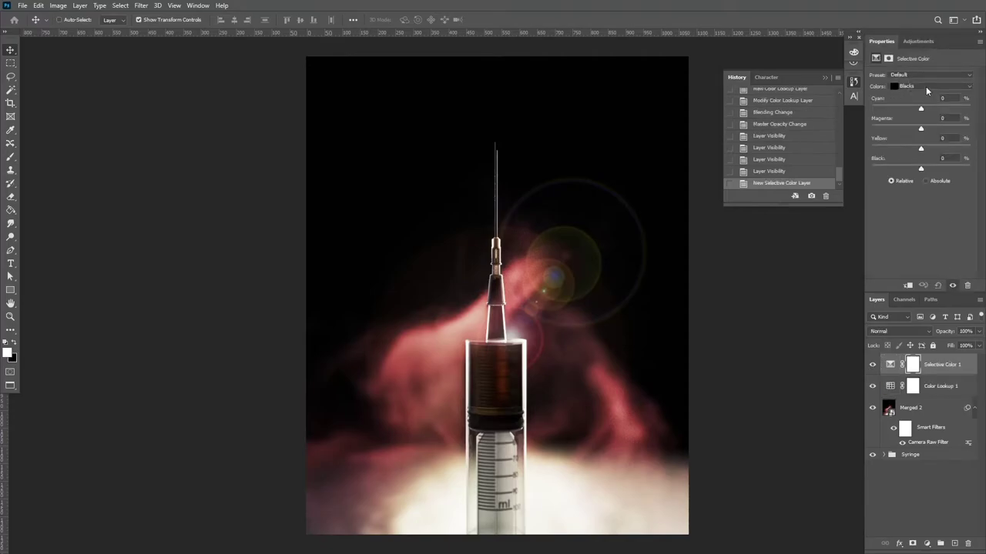
drag(921, 128, 924, 127)
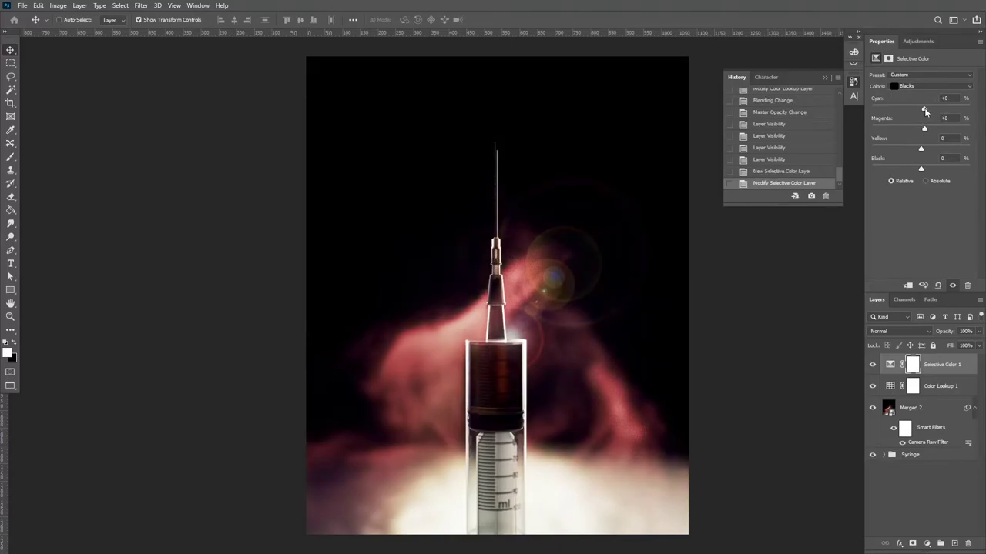
click(873, 364)
click(872, 364)
Lower the Selective Color layer to 40% opacity, comparing it on and off.
click(978, 332)
drag(976, 345, 951, 345)
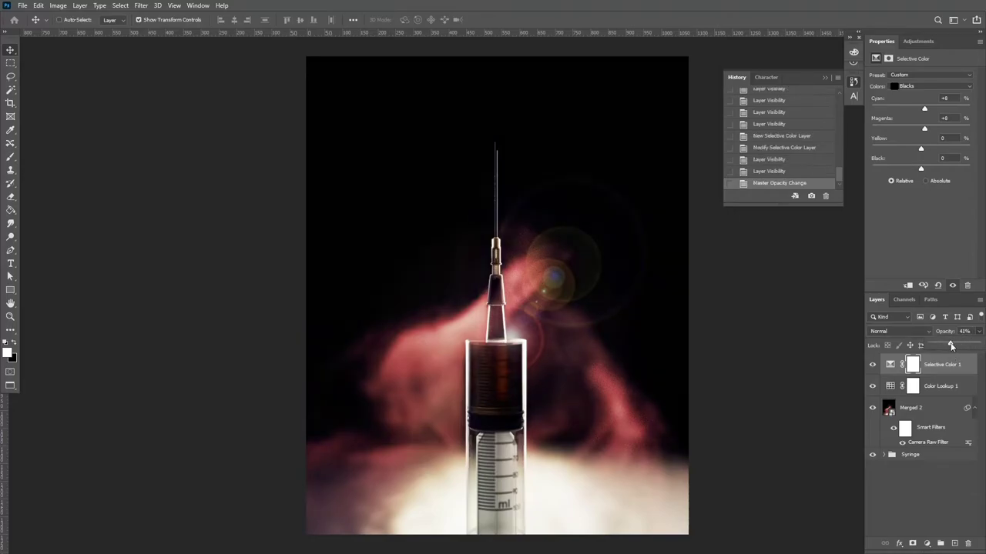
click(872, 364)
click(872, 364)
click(872, 364)
click(872, 364)
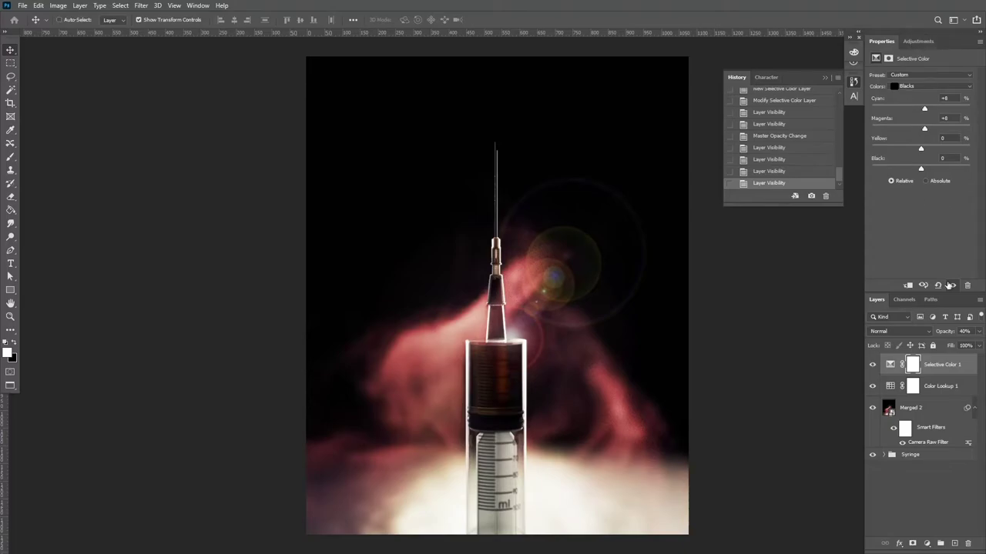
click(955, 544)
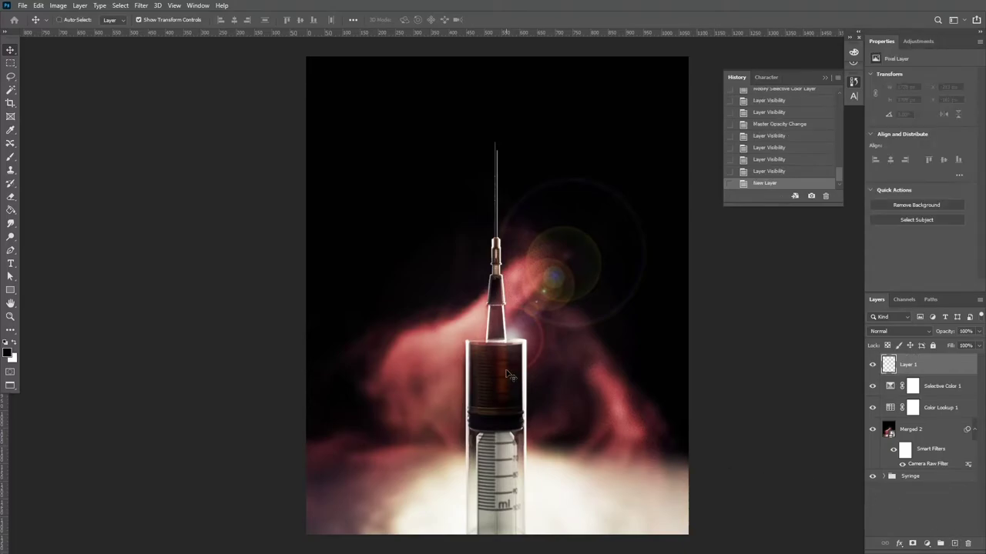
Draw a reversed white-to-black radial gradient glow centred on the syringe tip.
click(13, 213)
click(30, 210)
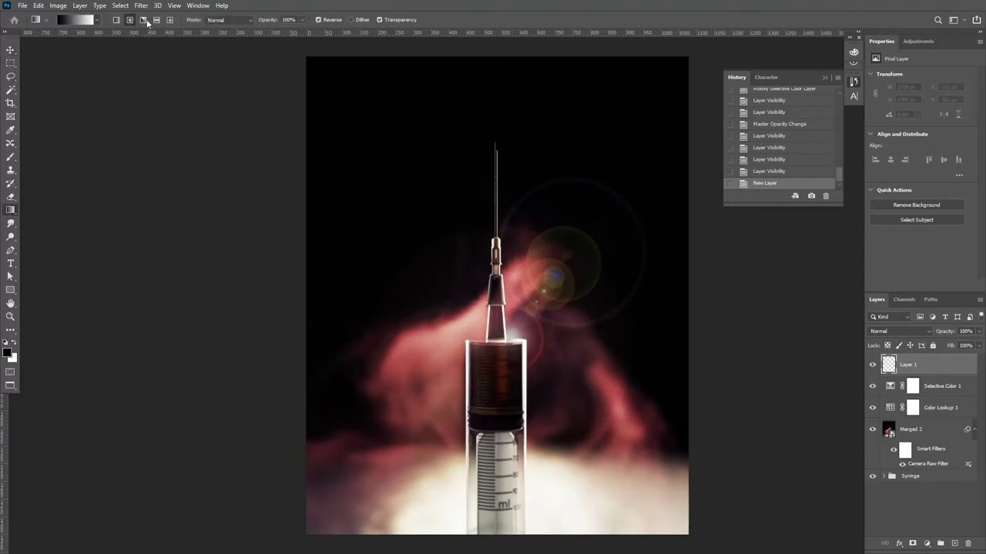
click(331, 21)
drag(497, 336, 733, 339)
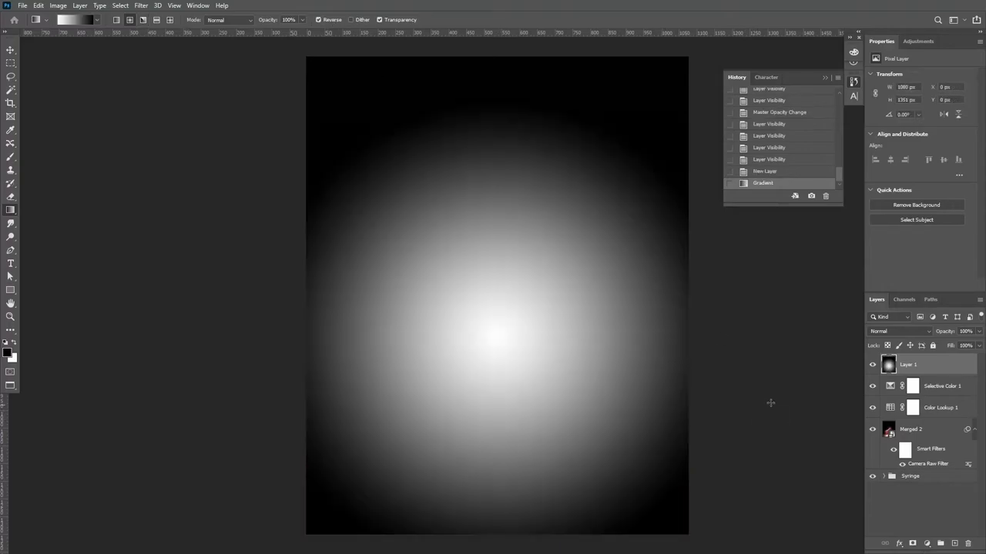
Blend the glow layer as Overlay at 9% opacity and compare it on and off.
click(899, 331)
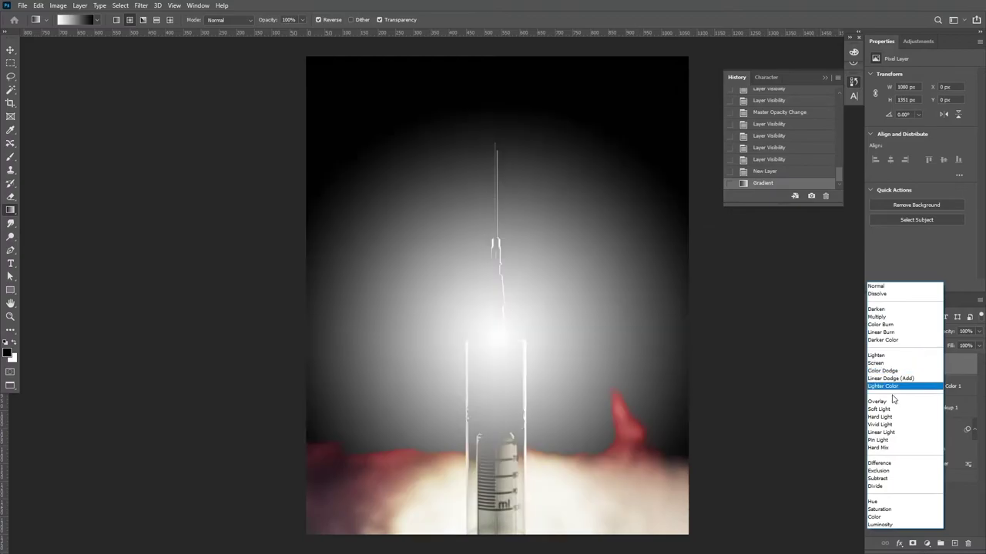
click(892, 402)
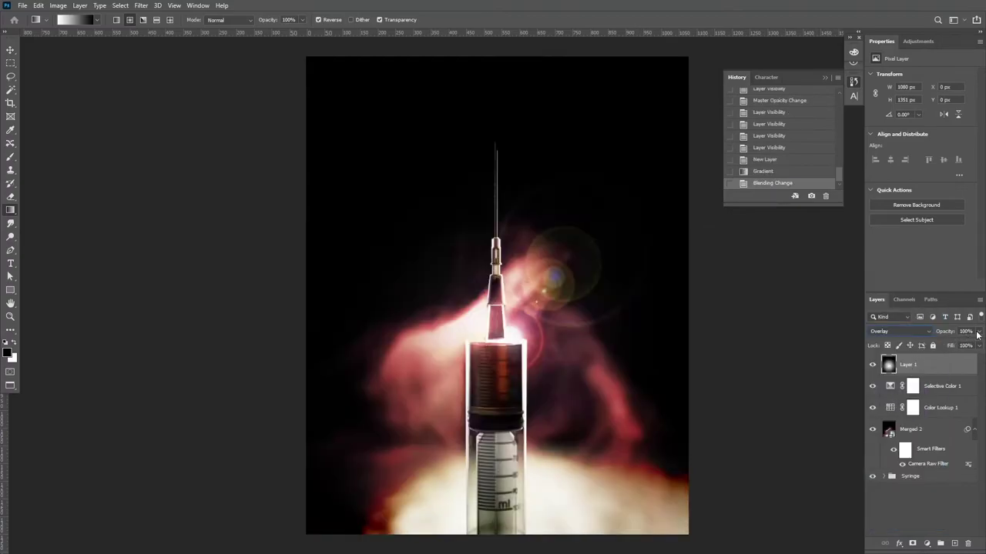
click(978, 332)
drag(971, 345, 936, 345)
click(873, 367)
click(873, 366)
click(873, 367)
click(873, 366)
click(873, 366)
click(873, 366)
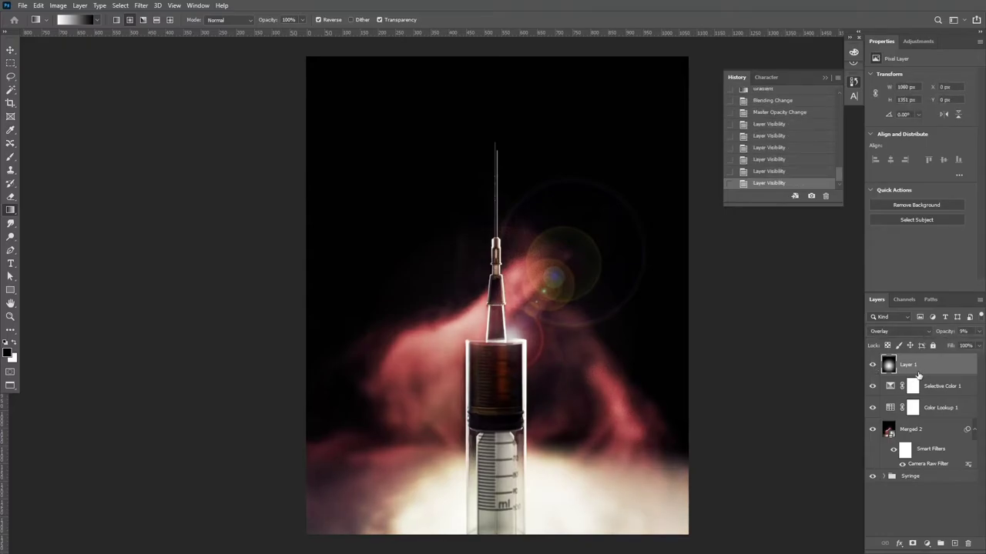
Create a 50% grey-filled layer named Grain in Overlay mode.
alt+click(954, 544)
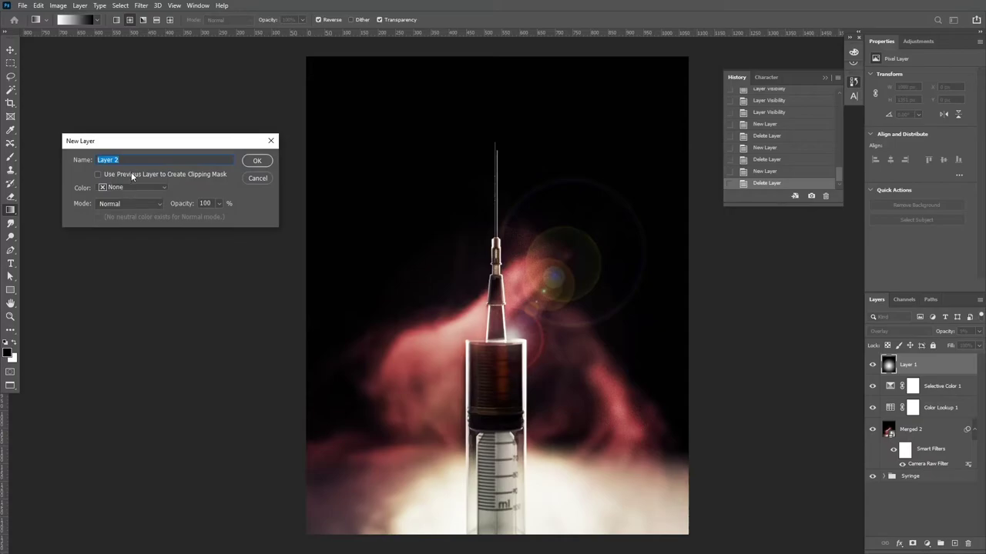
text(Grain)
click(154, 204)
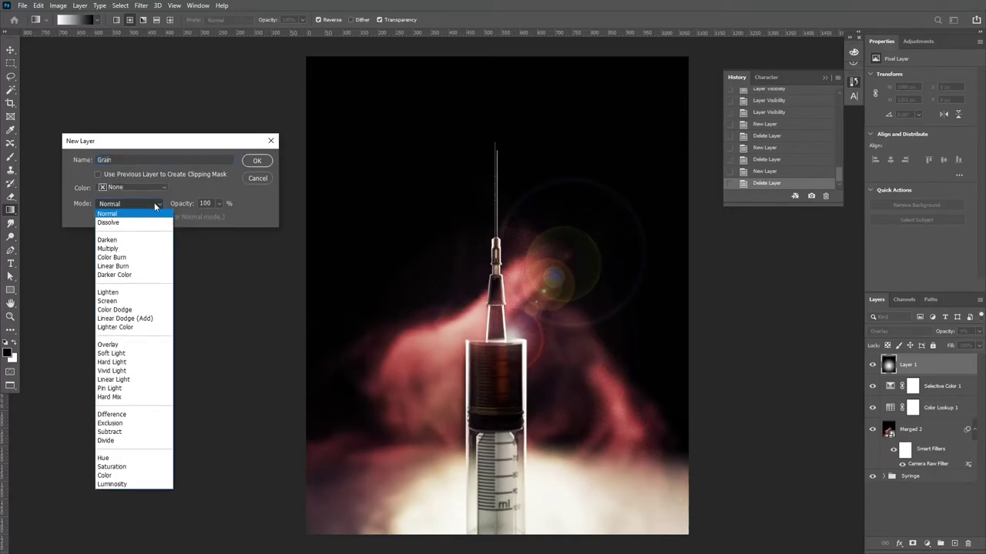
click(131, 345)
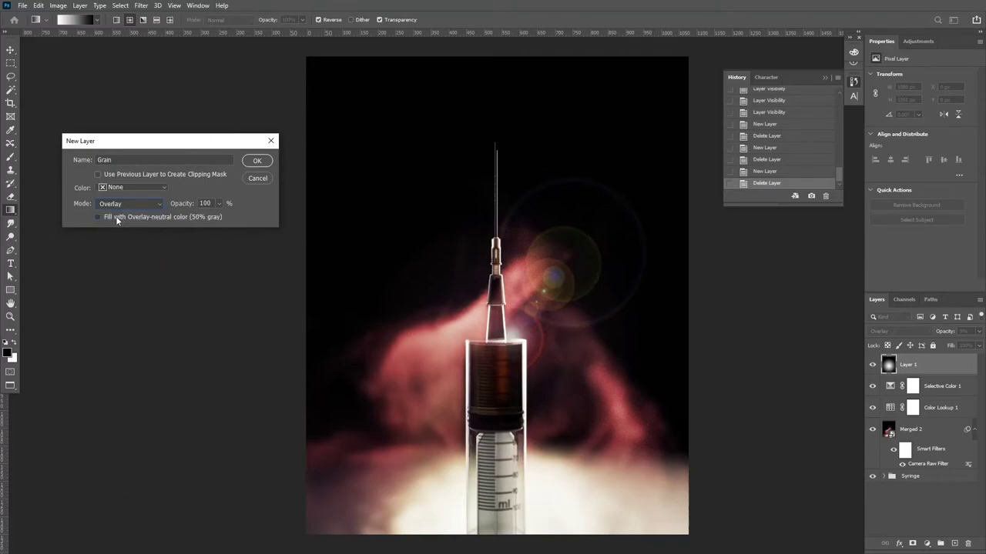
click(257, 161)
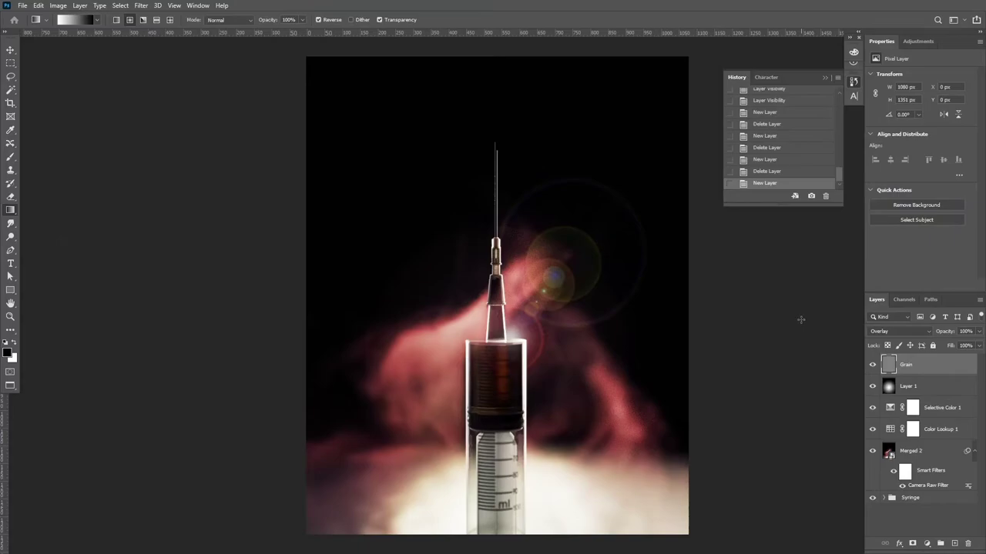
click(896, 334)
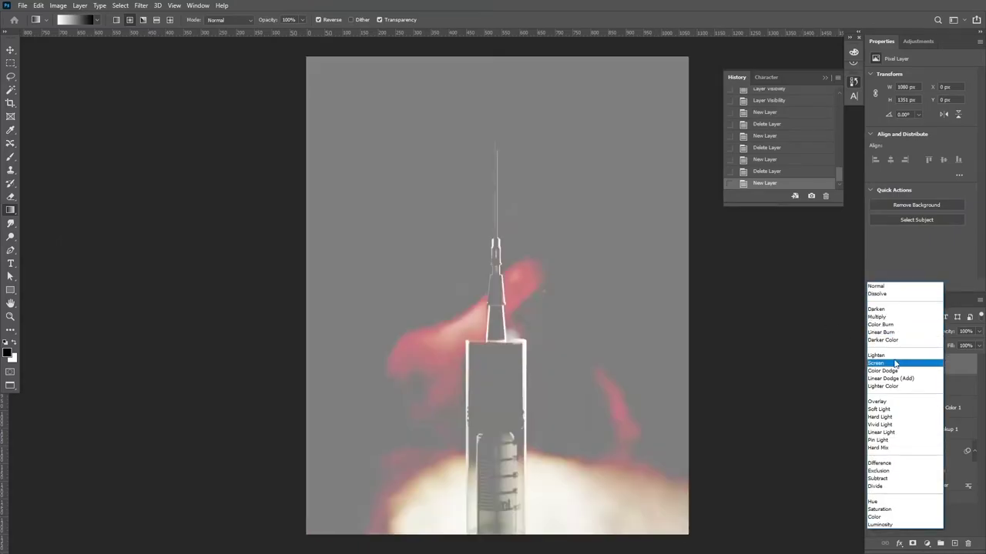
click(886, 401)
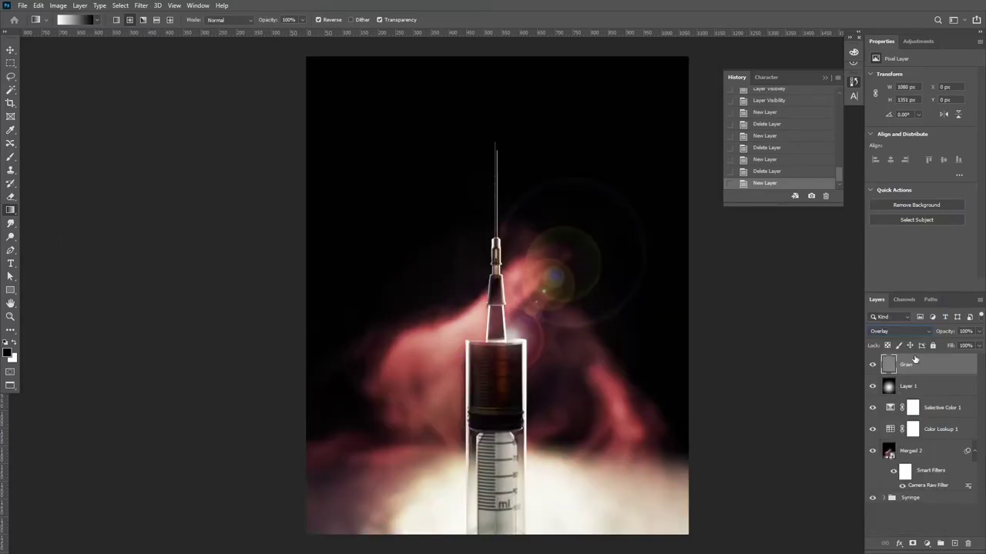
Apply Filter > Noise > Add Noise to the Grain layer.
click(158, 6)
mouse_move(141, 6)
mouse_move(160, 152)
click(296, 151)
click(539, 111)
scroll(501, 322, up, 1)
scroll(501, 322, down, 2)
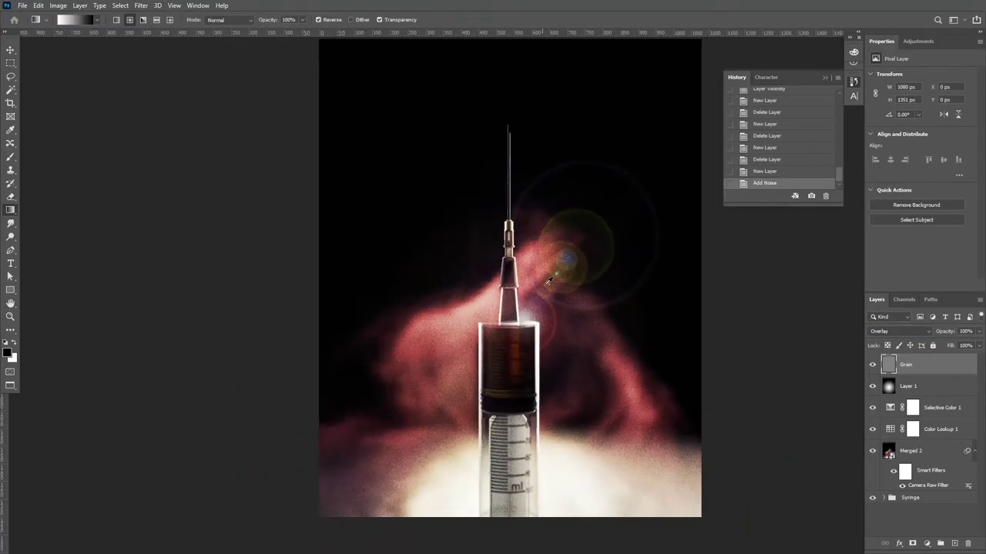
scroll(621, 340, up, 1)
Set the Grain layer to 18% opacity, fit the poster in view, and close History.
drag(980, 336, 942, 346)
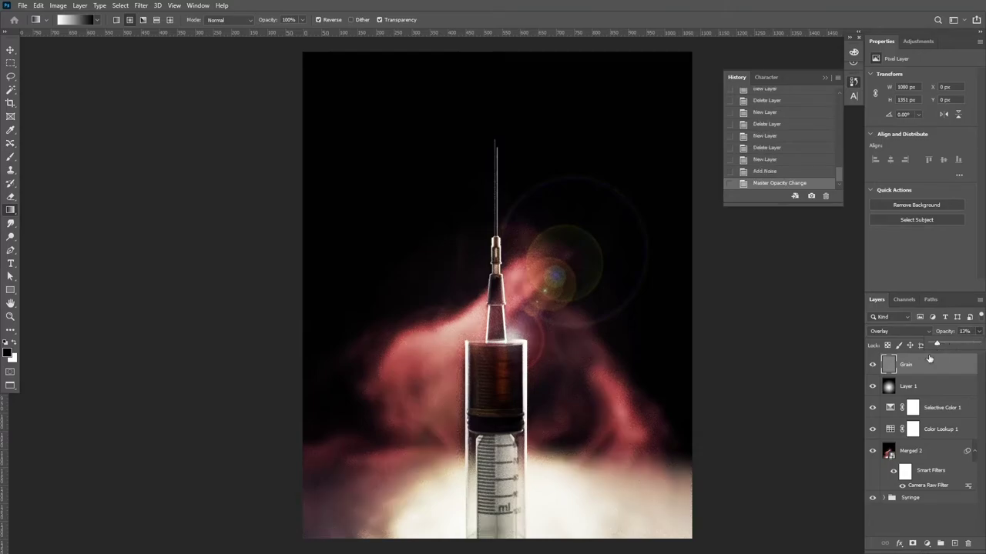
scroll(515, 351, up, 2)
click(872, 364)
click(873, 364)
click(872, 365)
click(873, 364)
text(18)
key(Return)
scroll(632, 359, down, 2)
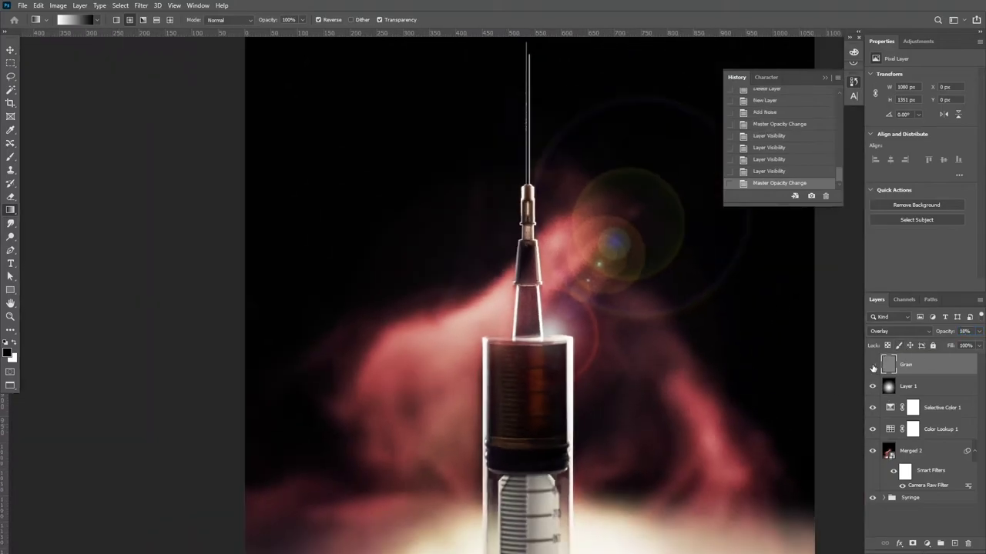
click(873, 364)
click(873, 364)
key(ctrl+minus)
click(824, 79)
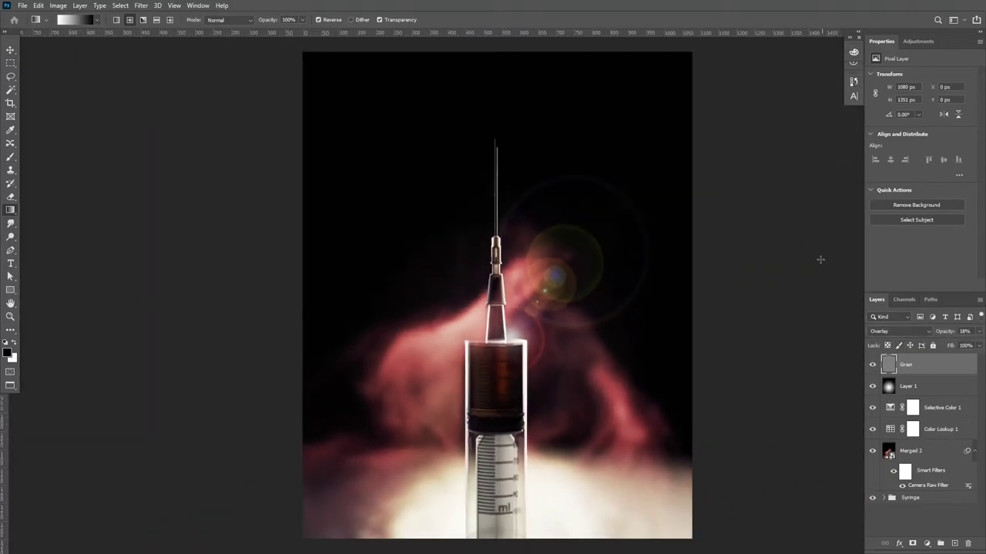
Paste the dust texture, rotate it 90° and scale it to fit the poster.
key(ctrl+v)
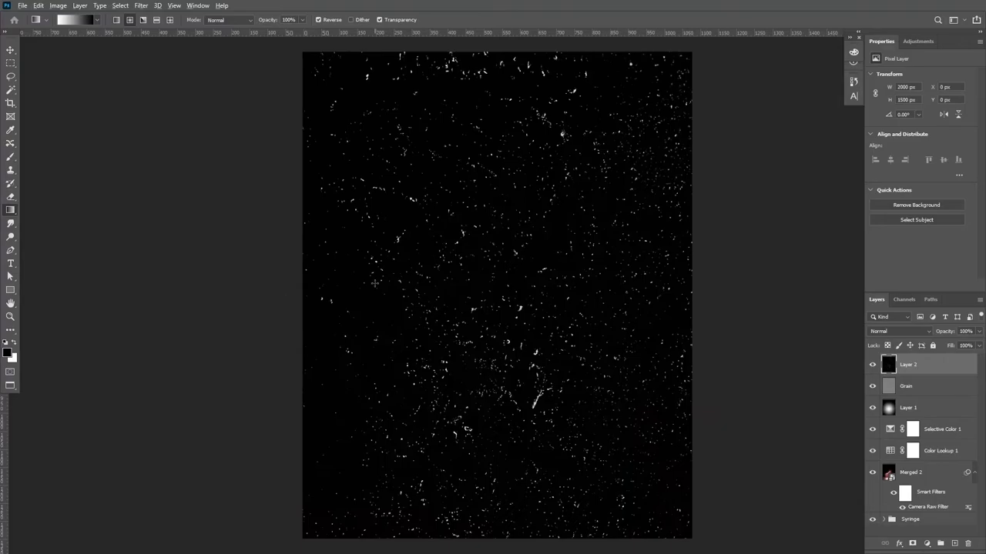
key(ctrl+t)
key(ctrl+minus)
key(ctrl+minus)
key(ctrl+minus)
drag(645, 408, 420, 431)
drag(508, 297, 495, 316)
drag(598, 473, 543, 399)
key(Return)
key(ctrl+plus)
key(ctrl+plus)
key(ctrl+plus)
Set the dust layer to Lighten and split the Underlying Layer Blend If black slider 0–13.
click(897, 332)
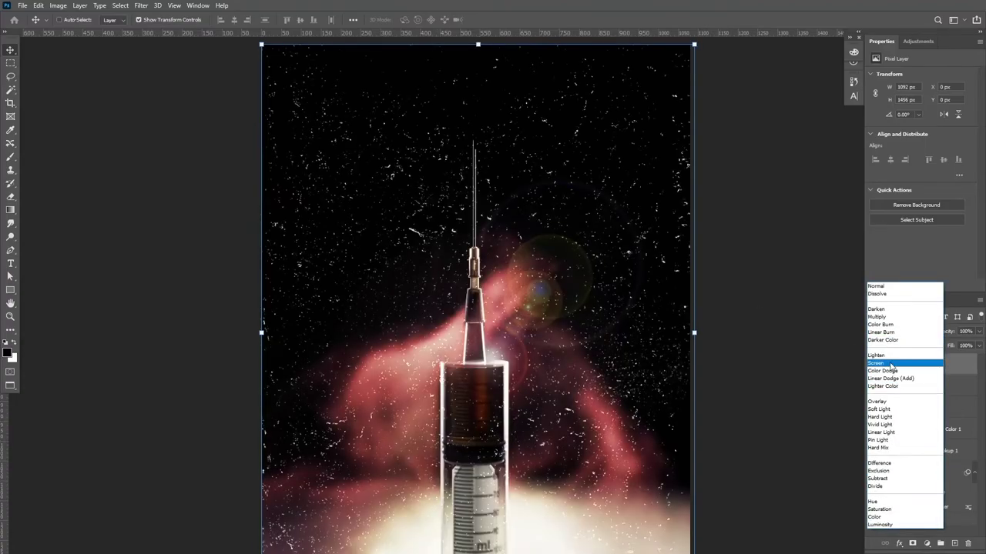
click(893, 360)
right_click(921, 413)
key(Escape)
key(space)
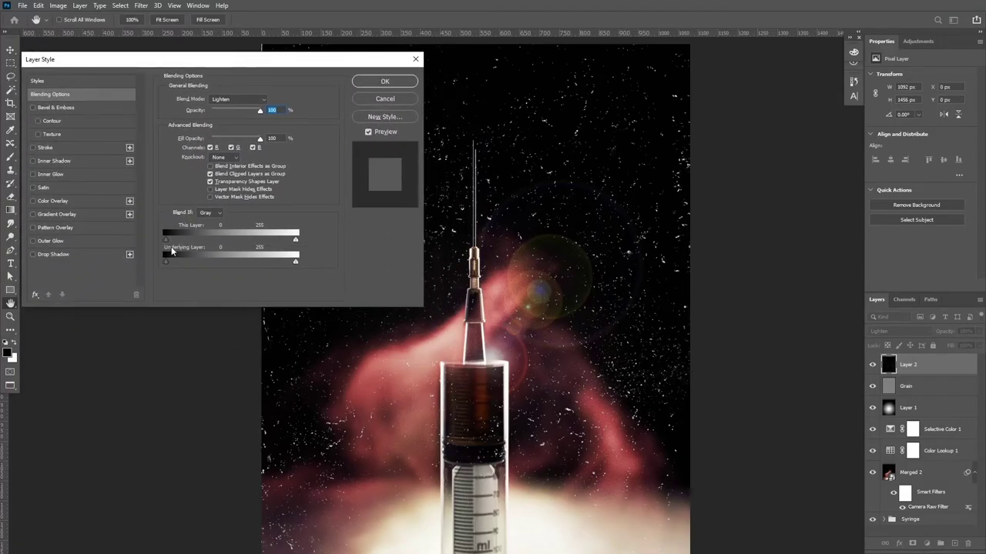
drag(166, 260, 182, 261)
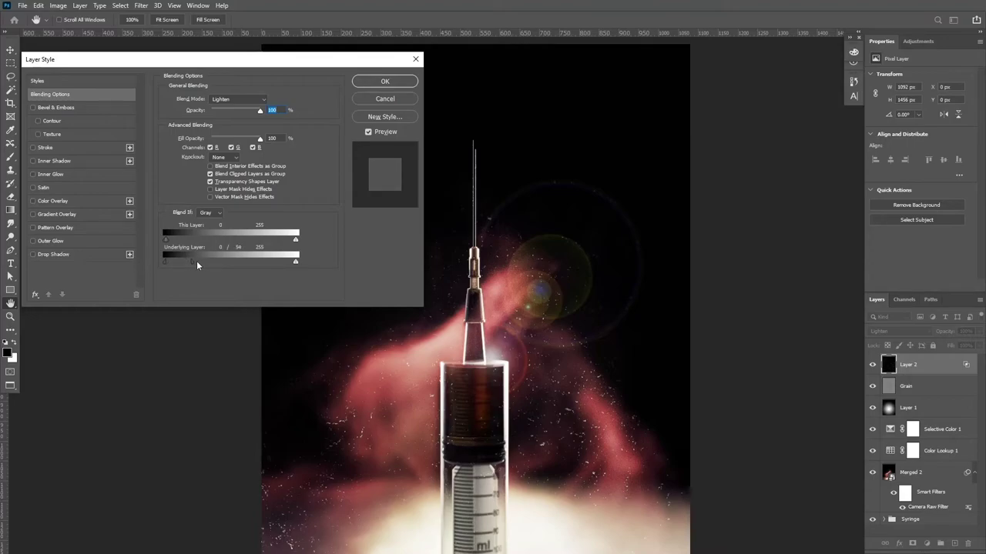
drag(198, 265, 164, 265)
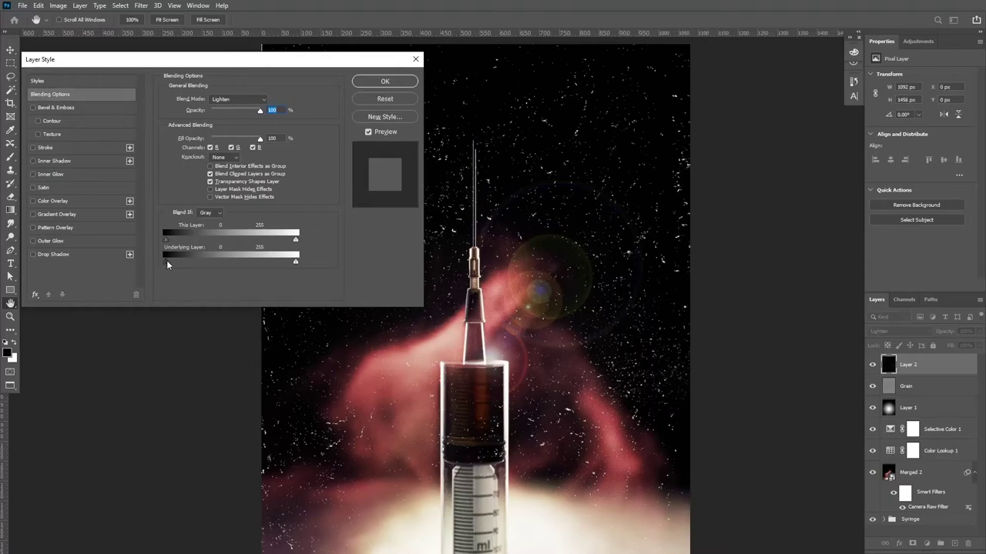
drag(166, 260, 172, 261)
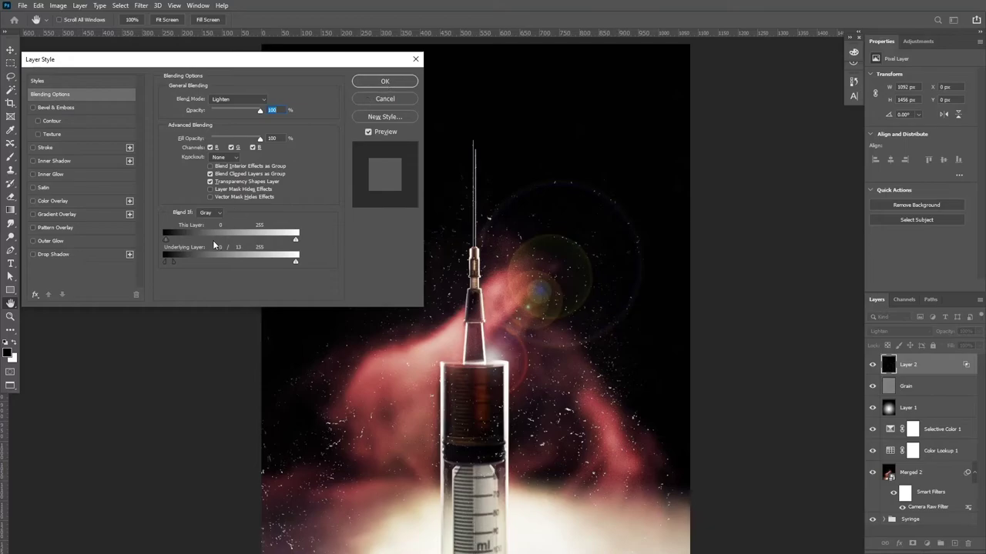
click(399, 86)
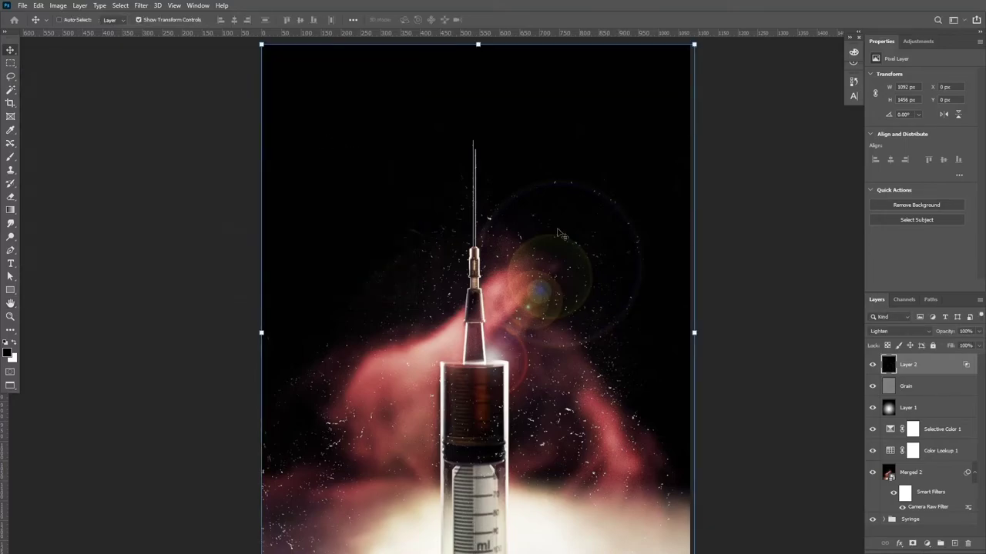
Add a layer mask to the dust layer filled with Difference Clouds, feathered 20.6 px.
click(912, 544)
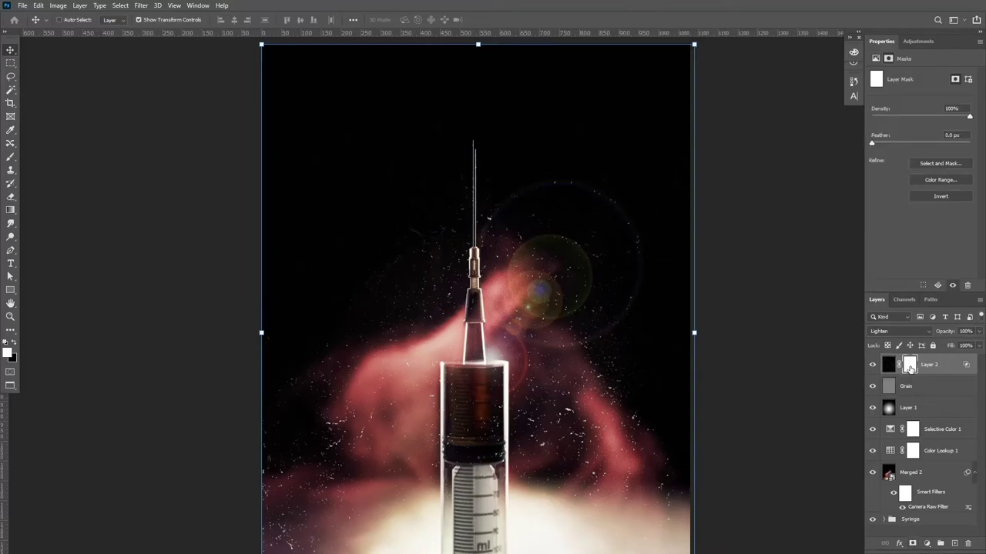
alt+click(909, 367)
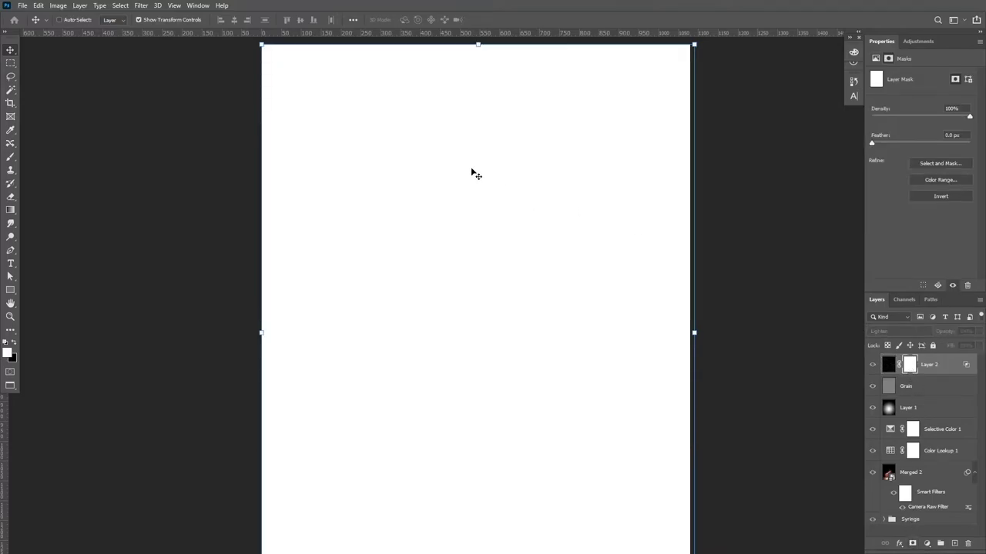
click(141, 5)
mouse_move(192, 170)
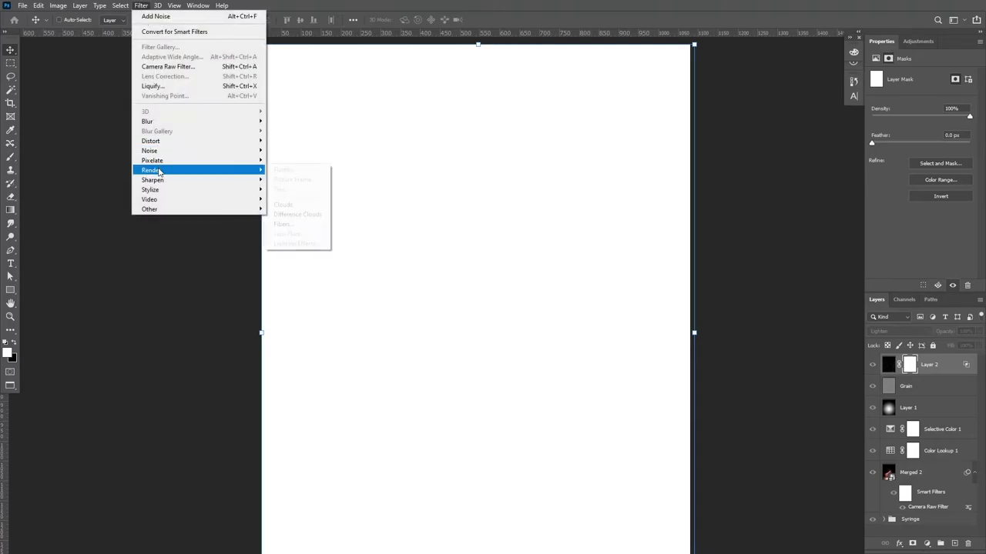
click(312, 218)
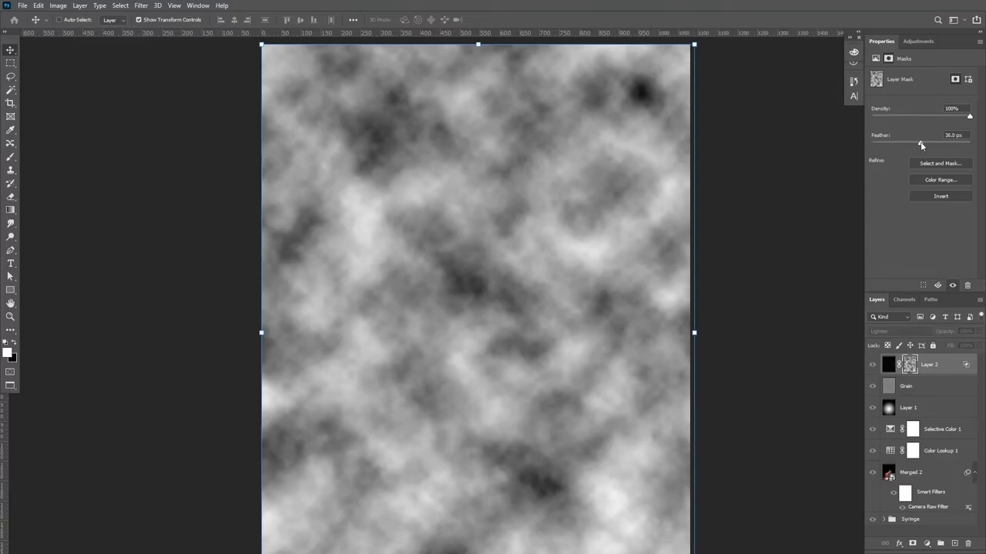
drag(919, 142, 915, 143)
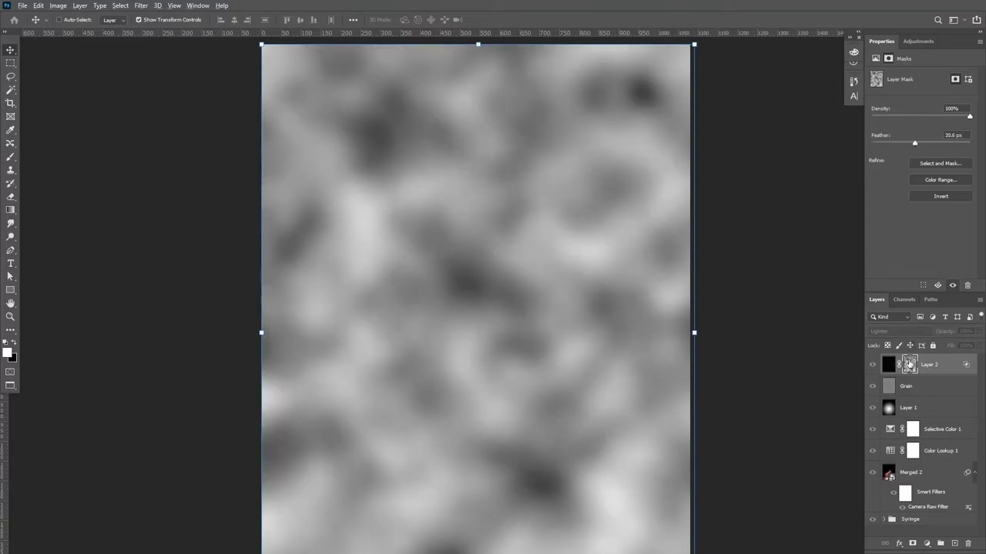
alt+click(908, 363)
right_click(909, 365)
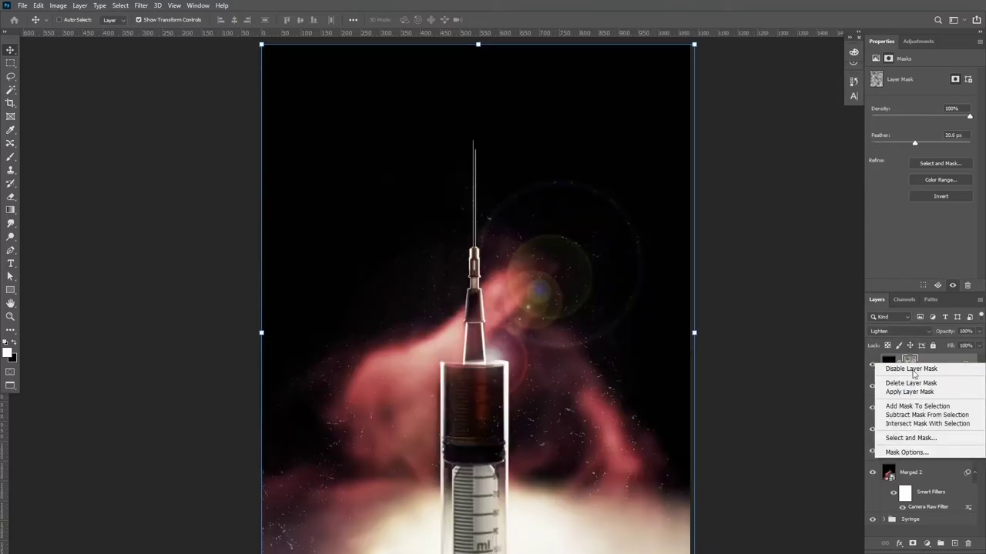
click(912, 370)
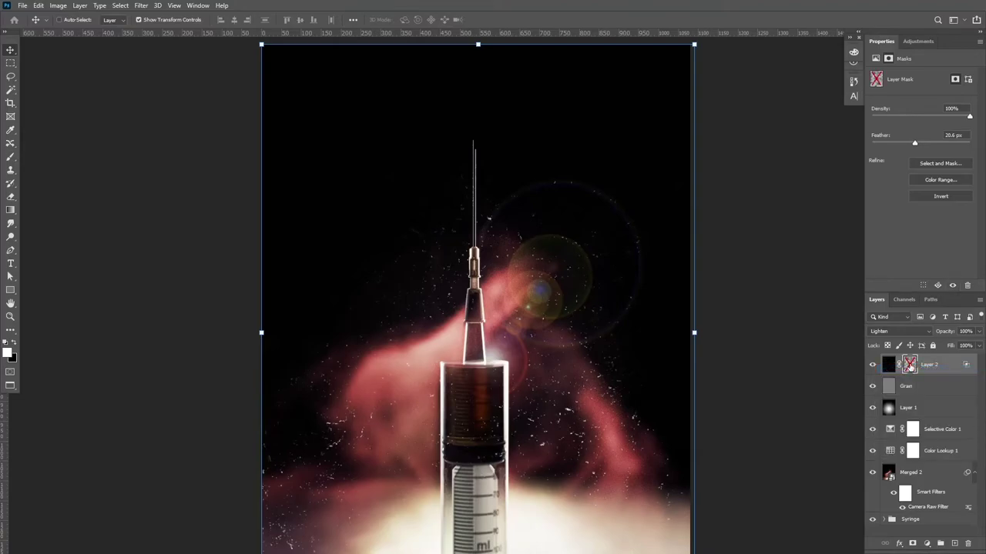
shift+click(910, 366)
Lower the dust layer to 22% opacity and compare it on and off.
click(978, 331)
drag(976, 345, 973, 345)
click(888, 365)
click(873, 365)
click(872, 365)
click(872, 365)
click(872, 365)
scroll(750, 367, down, 3)
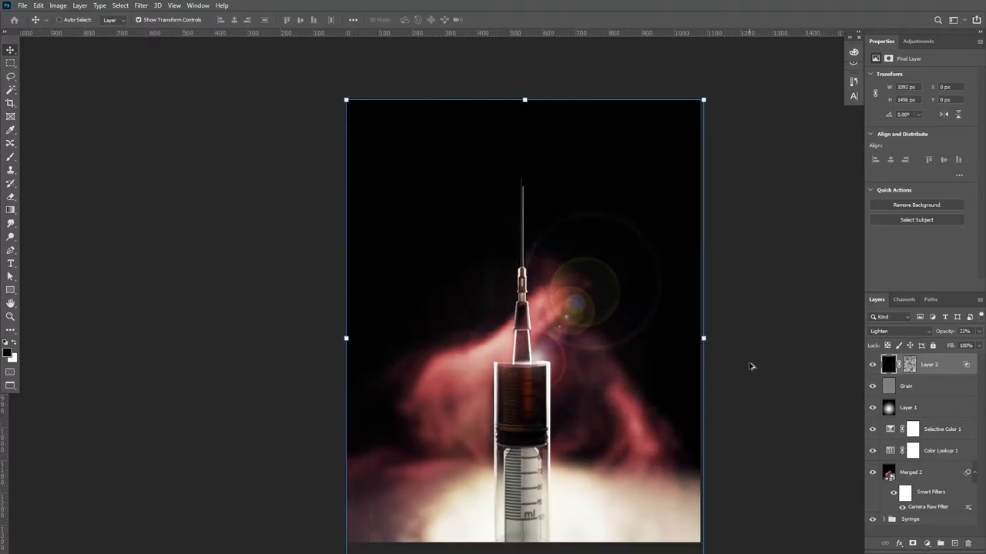
Stamp all visible layers into a new merged layer with Ctrl+Shift+Alt+E.
scroll(751, 362, up, 1)
ctrl+click(752, 346)
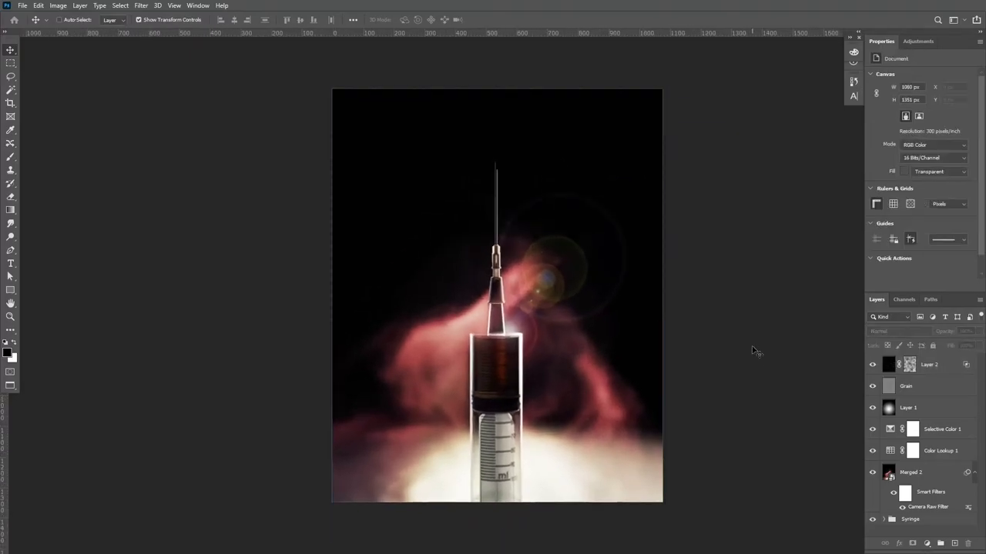
key(ctrl+shift+alt+e)
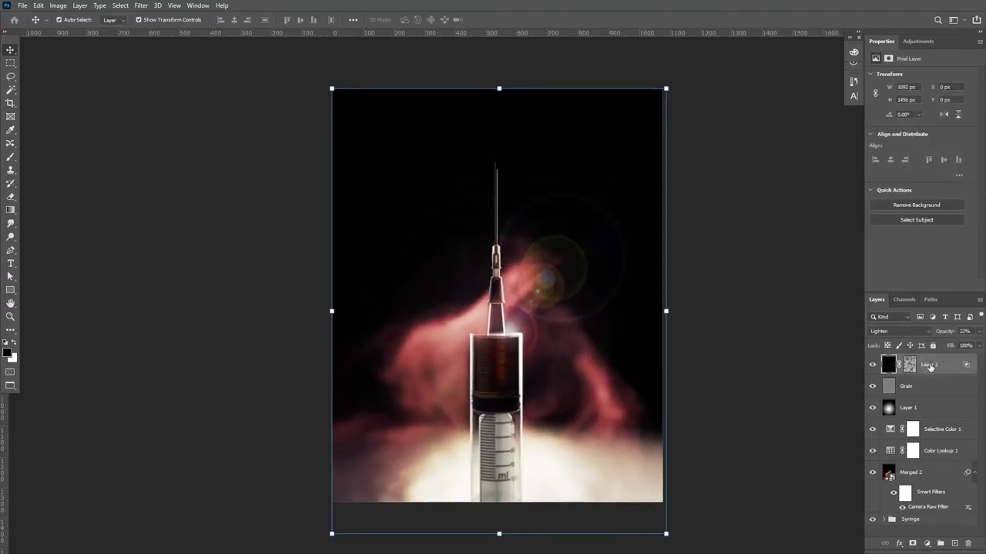
Type the PANDEMIC title near the poster's top in white at 48 pt.
scroll(497, 308, up, 1)
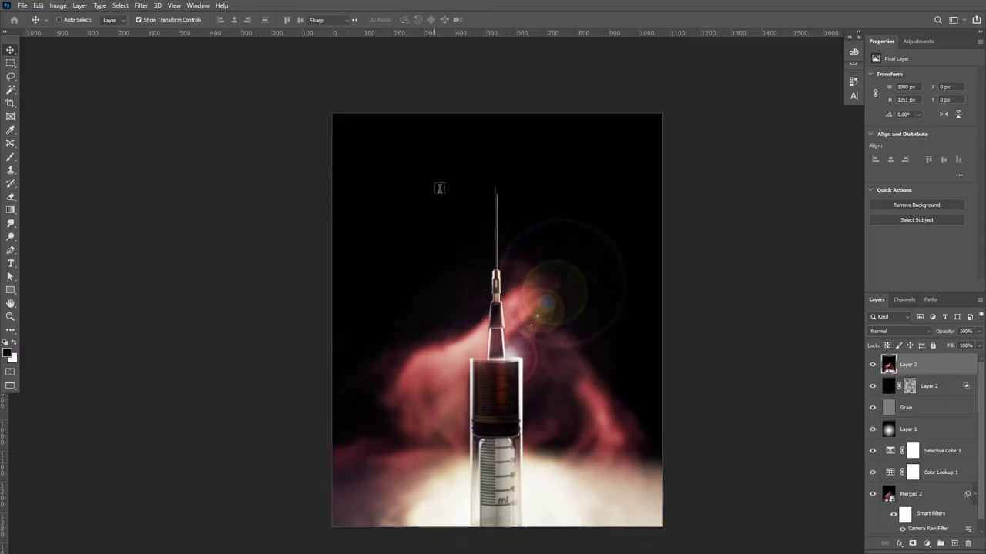
key(t)
click(468, 204)
text(PANDEM)
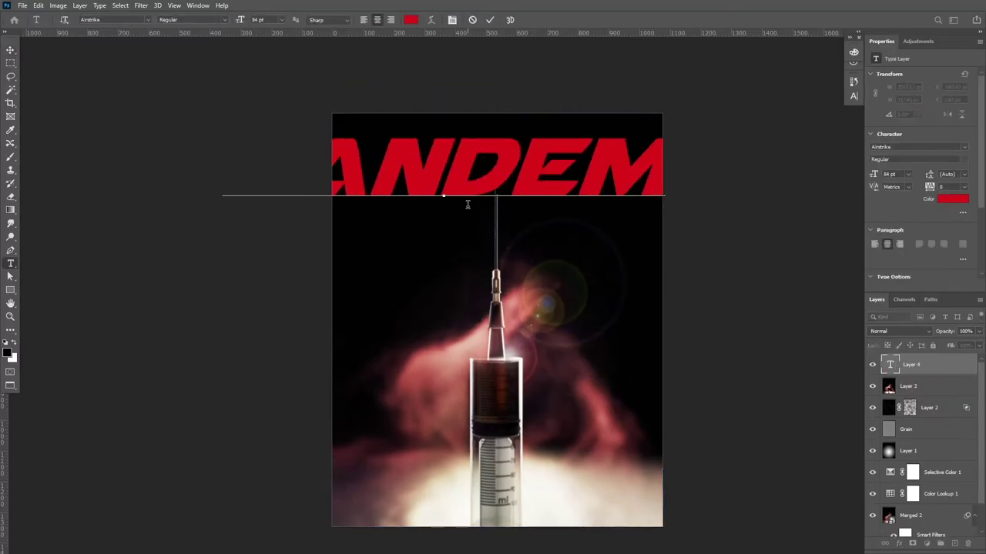
text(I)
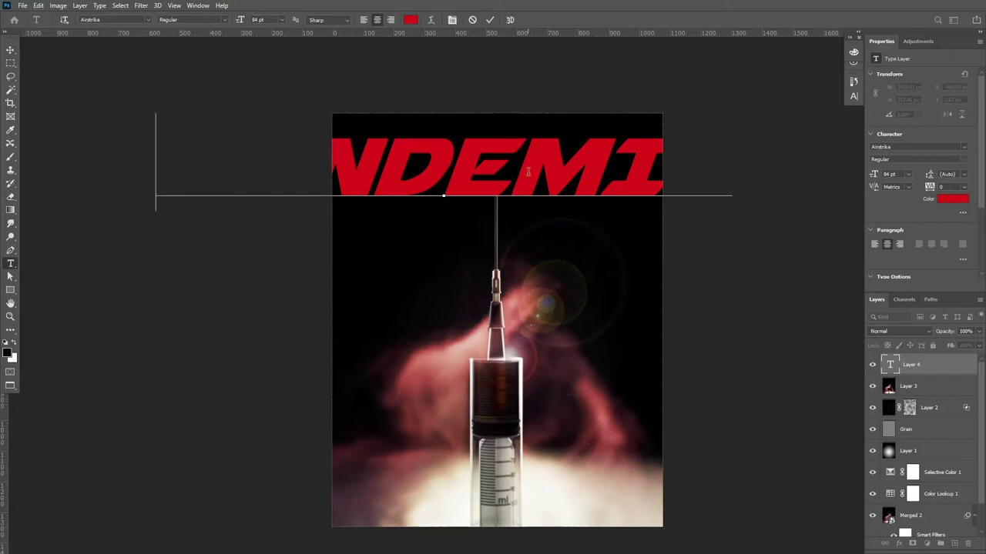
key(ctrl+a)
key(ctrl+h)
key(ctrl+h)
click(282, 20)
click(267, 134)
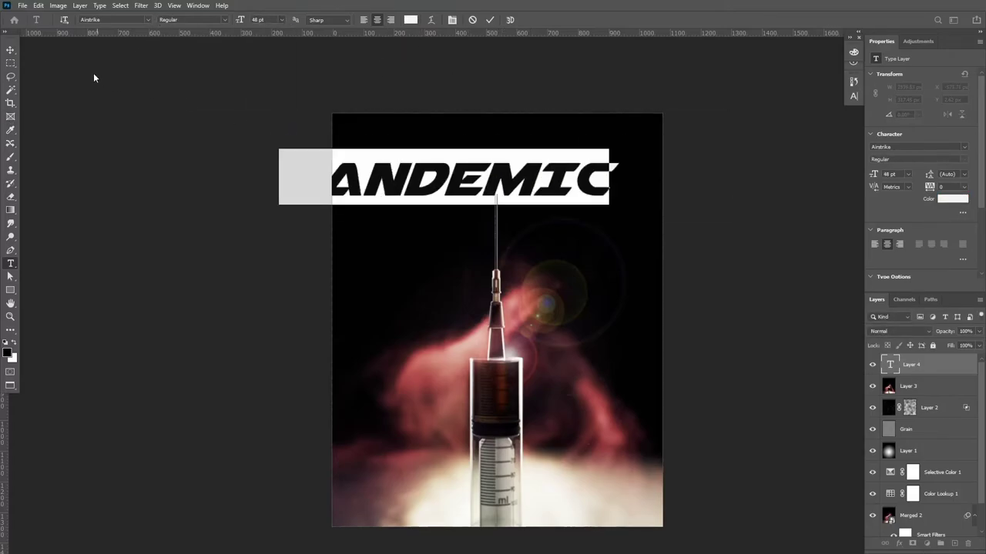
click(10, 50)
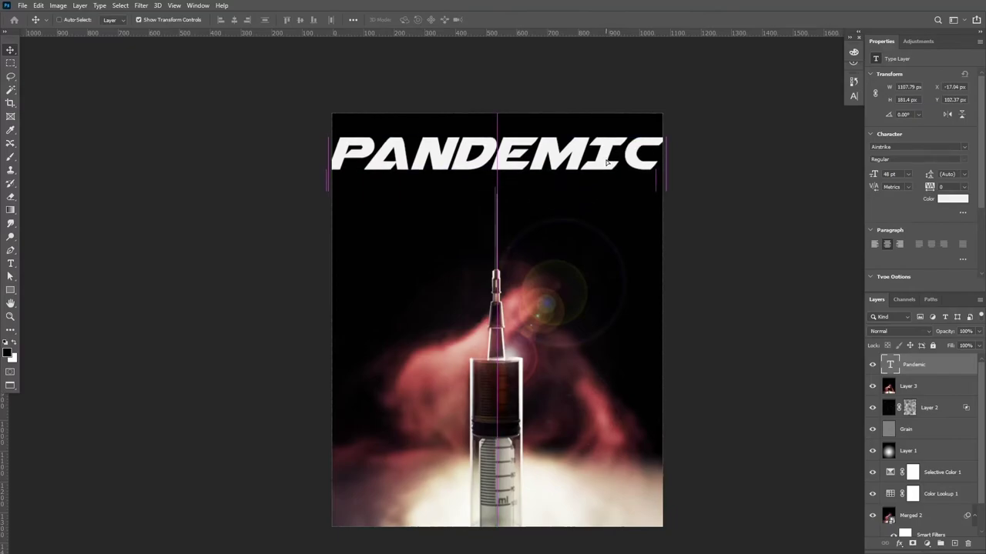
Change the title to DIN Condensed Regular at 72 pt and move it slightly lower.
key(r)
key(t)
double_click(576, 161)
click(106, 20)
text(din)
click(136, 61)
click(281, 19)
click(267, 150)
click(10, 49)
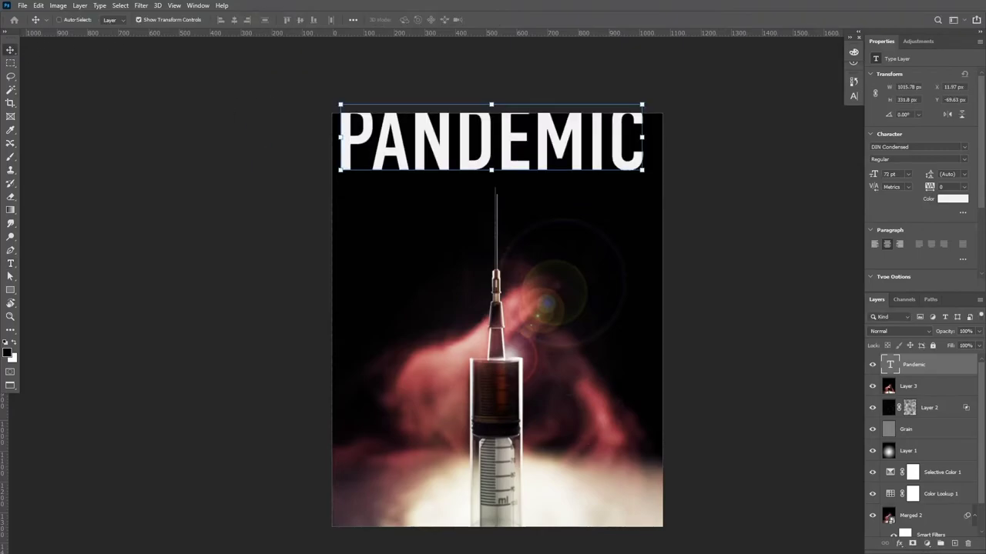
drag(582, 154, 583, 185)
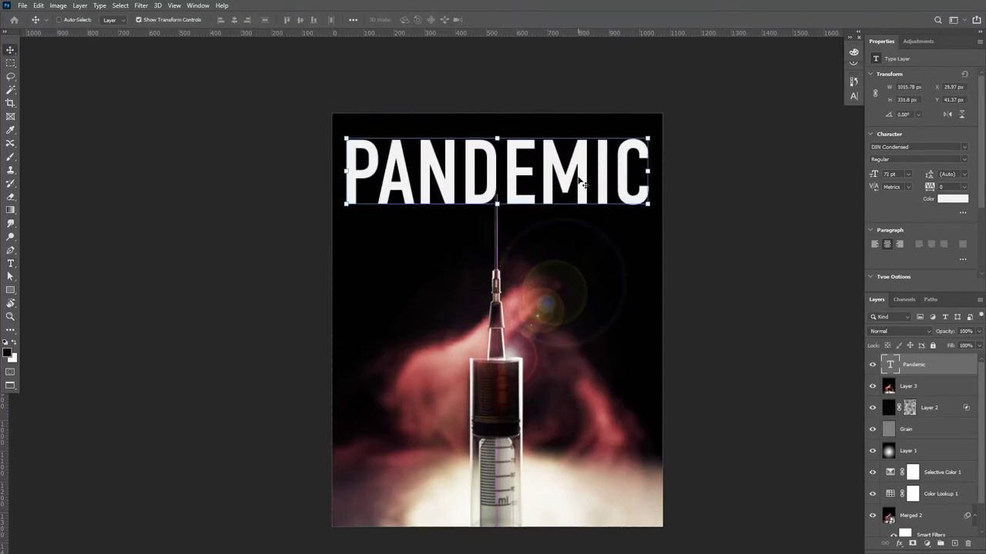
Make the PANDEMIC title faux bold with tracking tightened to -60.
double_click(583, 184)
click(853, 96)
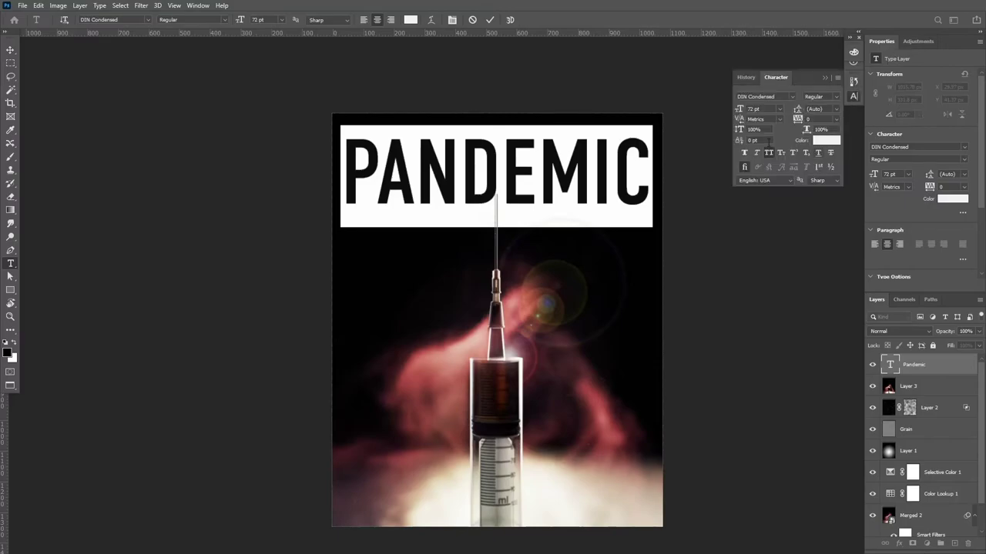
click(744, 153)
drag(797, 120, 664, 204)
ctrl+click(206, 121)
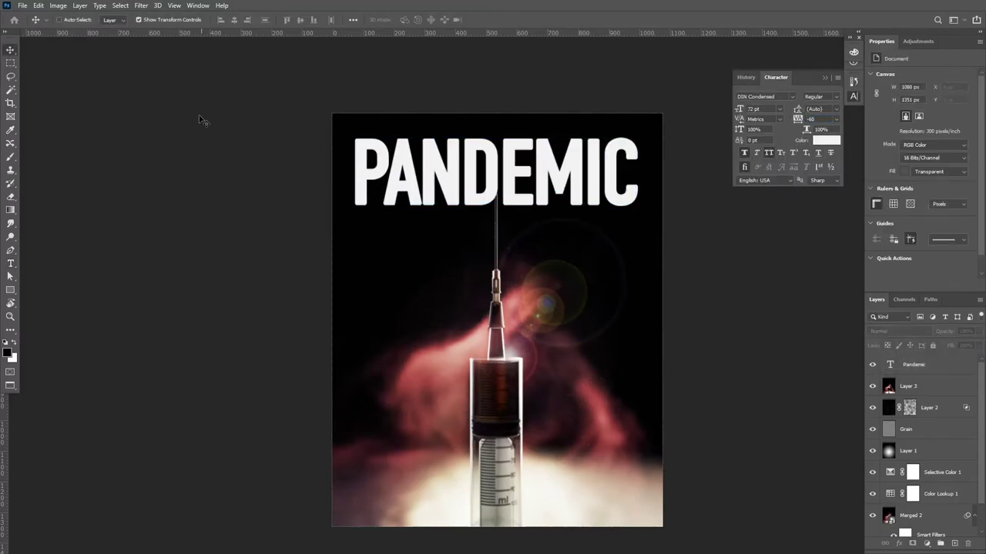
double_click(611, 167)
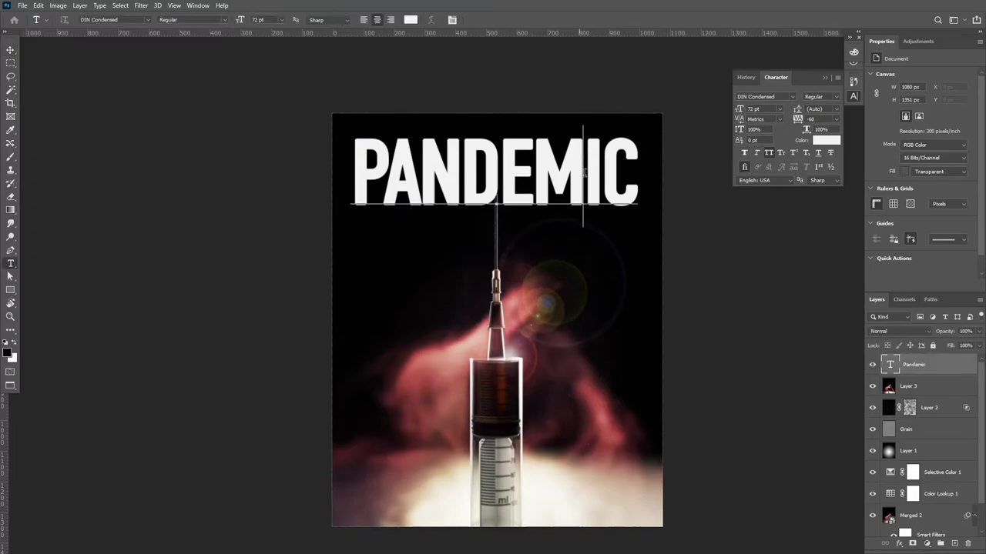
click(492, 20)
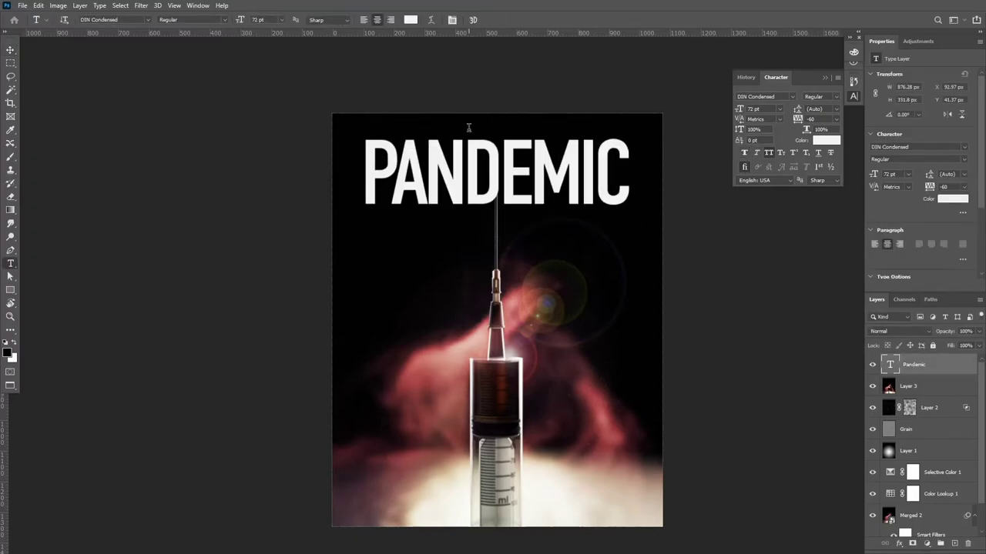
Convert the Pandemic title layer into a smart object.
key(v)
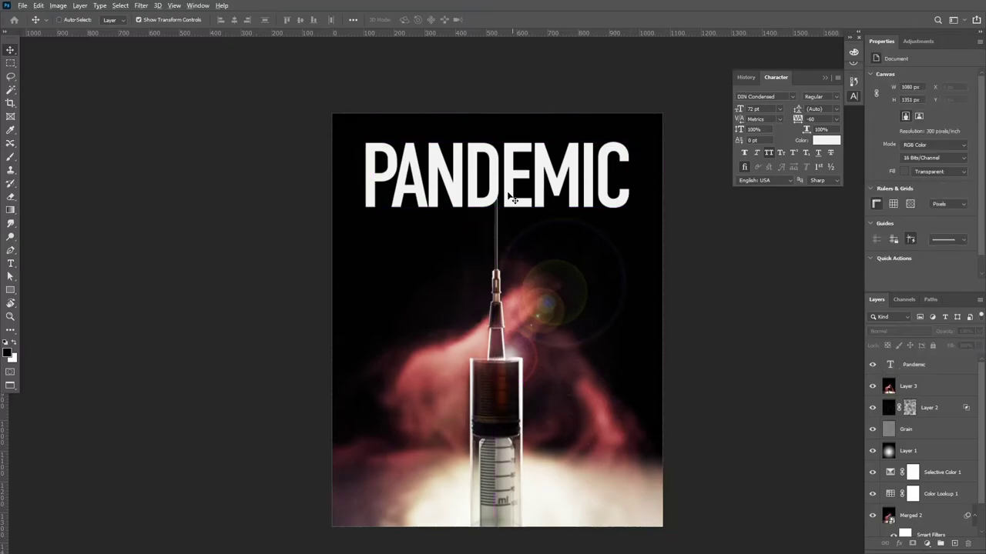
scroll(506, 194, up, 2)
click(894, 386)
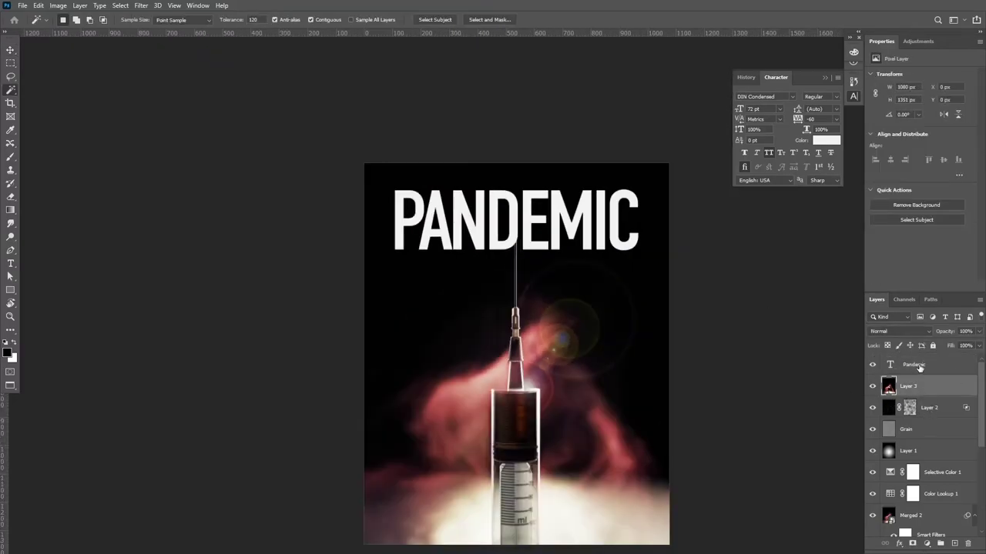
right_click(919, 368)
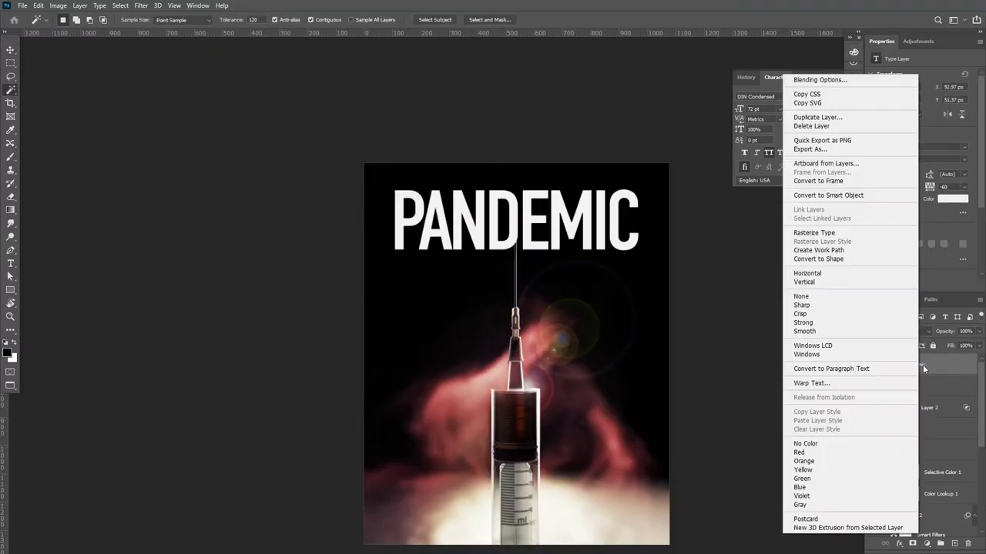
click(847, 198)
Apply a Gaussian Blur of 2 to the PANDEMIC title.
click(140, 5)
mouse_move(167, 126)
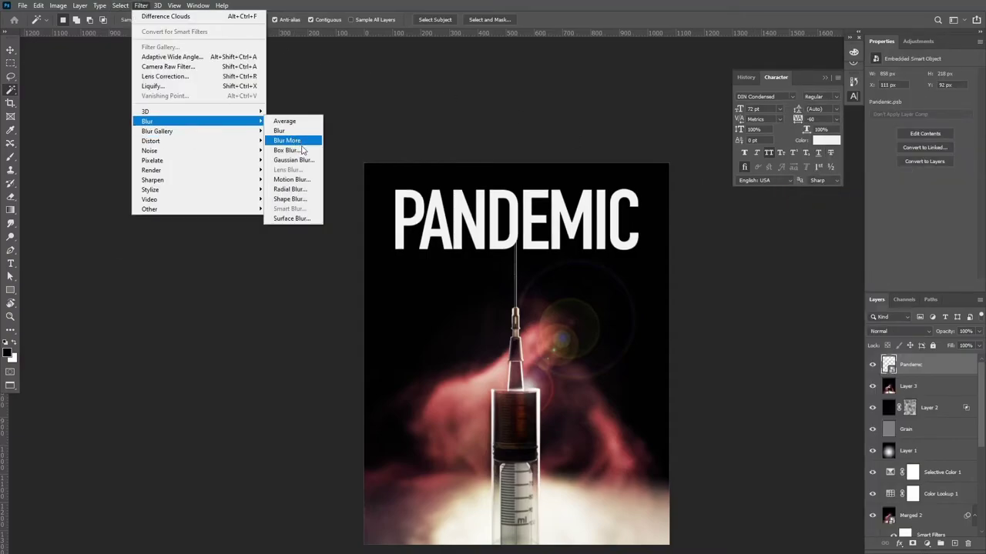
click(298, 162)
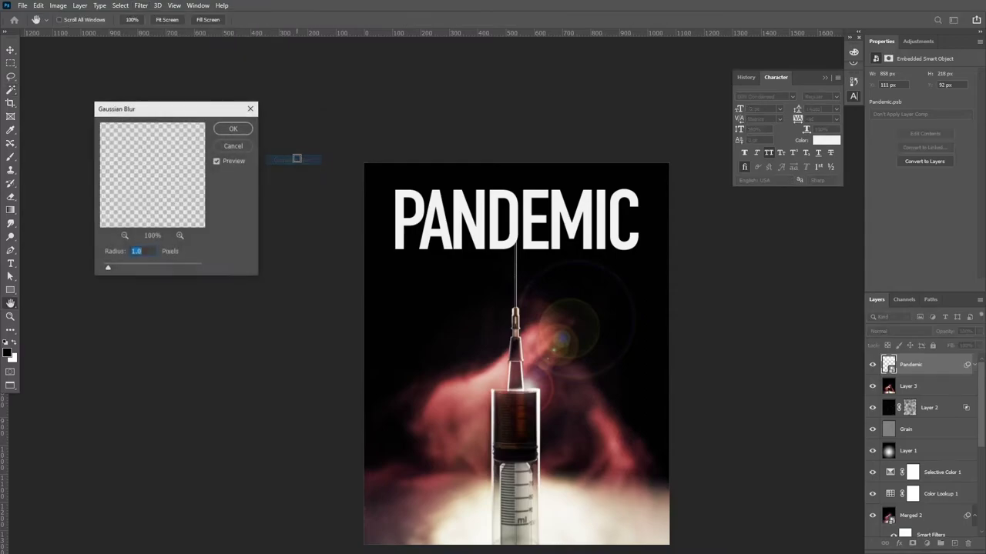
text(2)
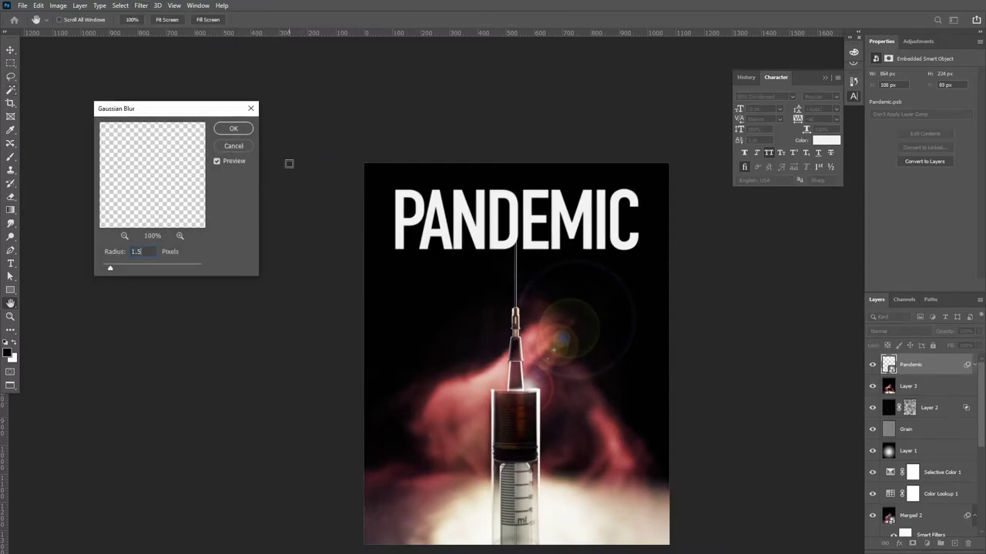
key(Return)
Add a Ripple filter to the title to roughen its edges.
scroll(475, 209, up, 1)
scroll(567, 189, up, 1)
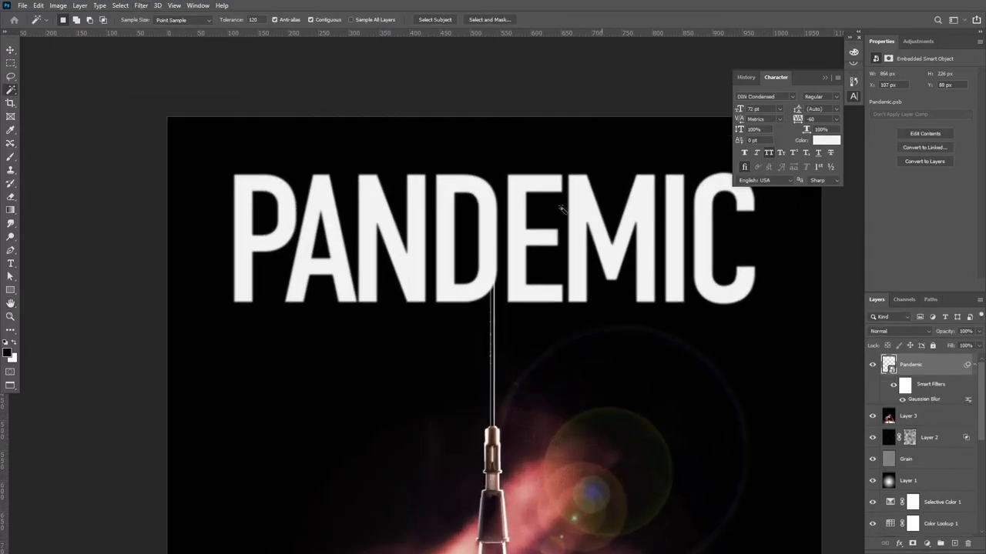
click(142, 5)
mouse_move(224, 159)
click(301, 174)
drag(61, 110, 127, 141)
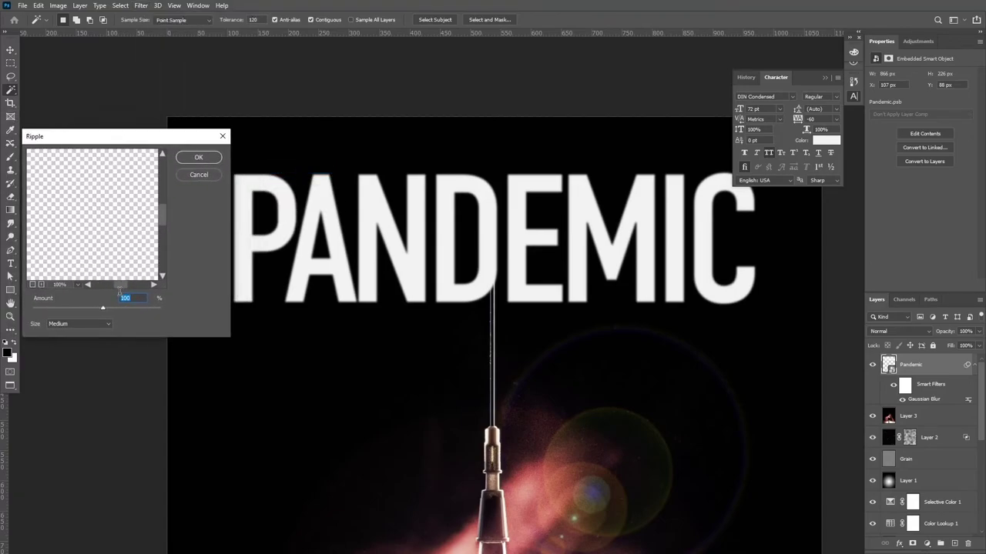
key(Return)
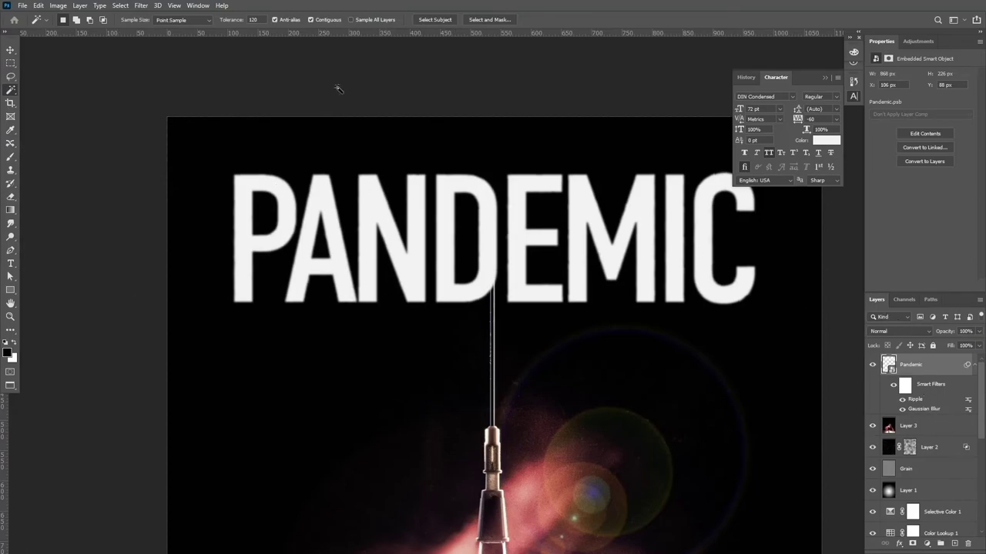
Apply Unsharp Mask with amount 210, radius 3.2 and threshold 11.
click(141, 6)
mouse_move(177, 190)
click(300, 228)
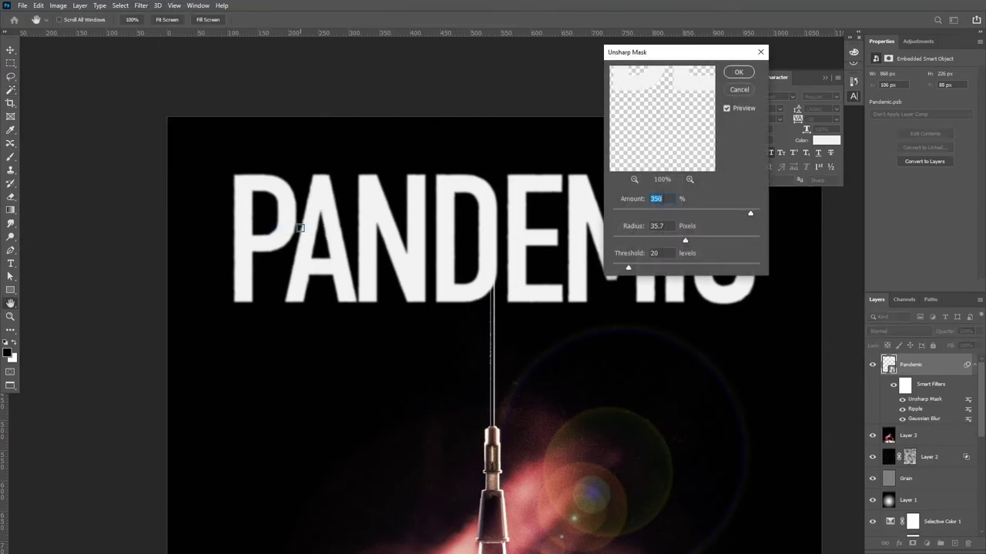
drag(749, 214, 729, 242)
drag(659, 240, 637, 240)
drag(717, 214, 750, 217)
drag(628, 267, 619, 270)
key(Return)
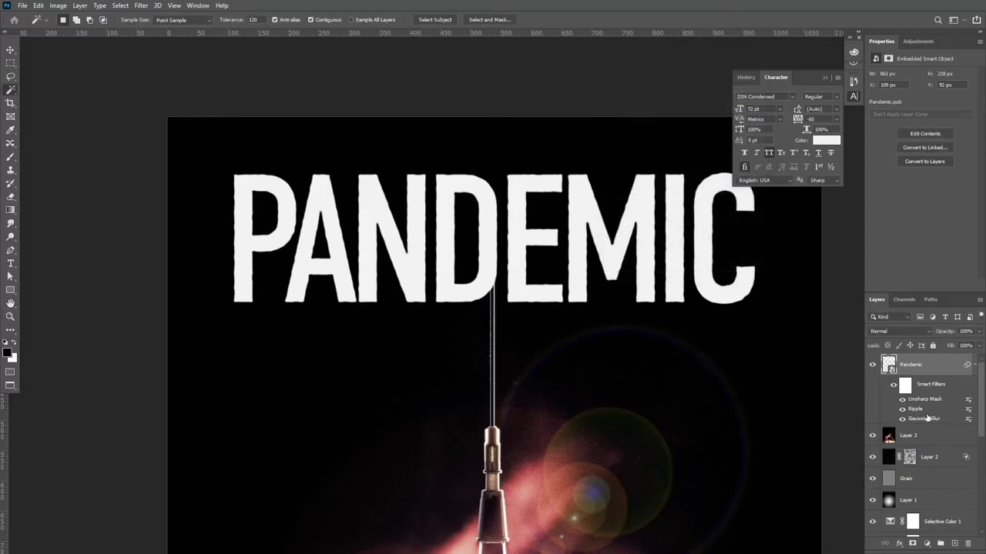
Reapply the title's Ripple smart filter with its revised setting.
double_click(917, 409)
click(508, 211)
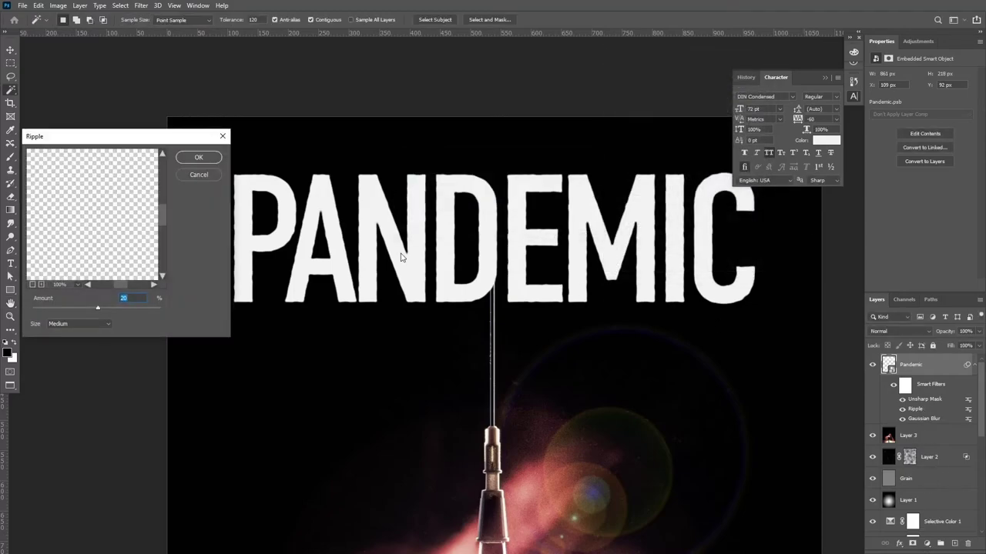
key(Return)
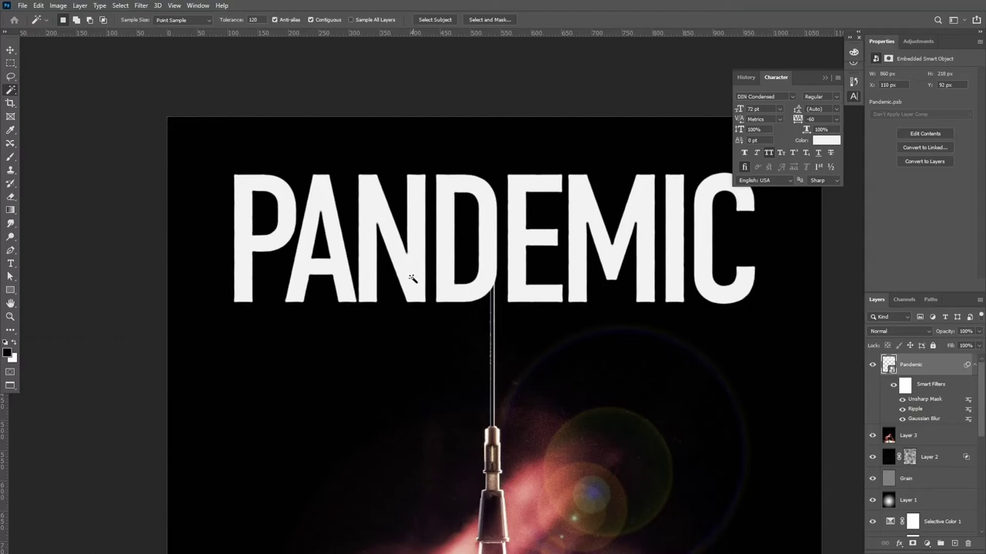
scroll(439, 292, down, 3)
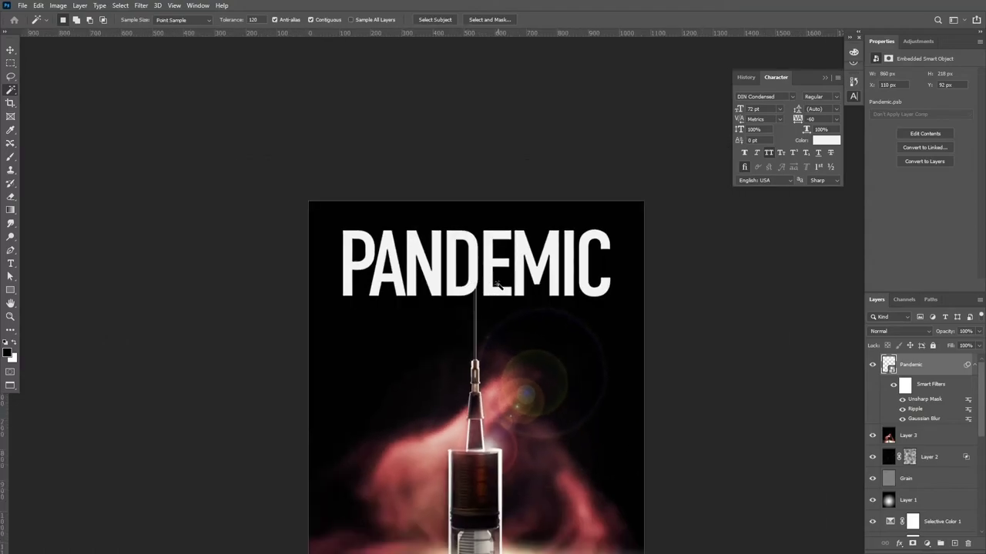
scroll(498, 287, down, 2)
scroll(498, 286, up, 1)
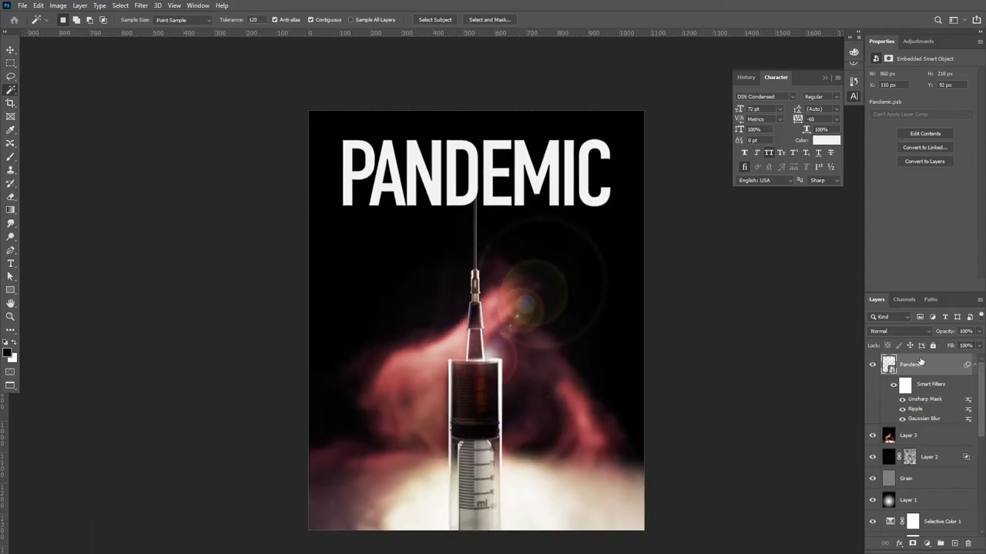
scroll(920, 362, down, 5)
Load the Merged layer's syringe mask as a selection.
click(905, 486)
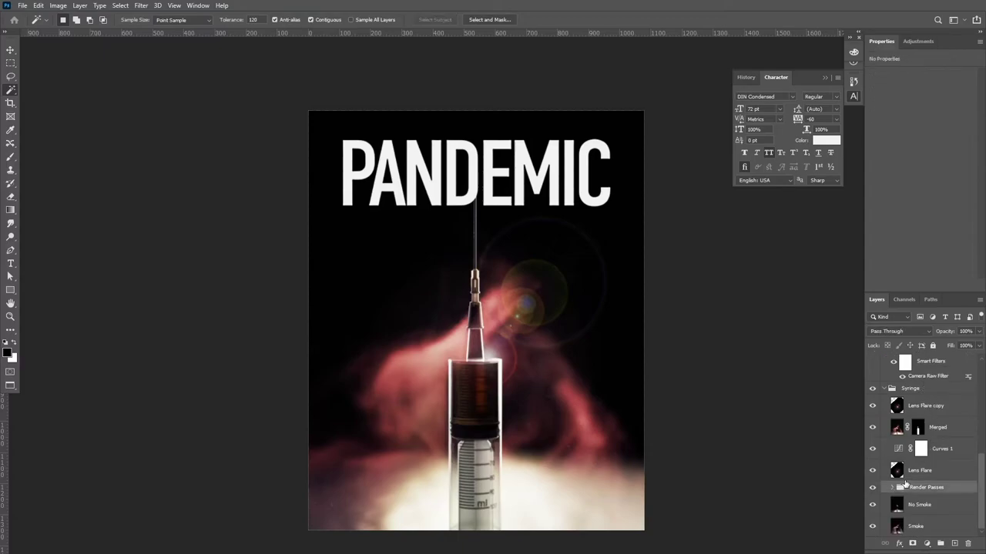
click(918, 428)
alt+click(917, 428)
right_click(919, 431)
click(918, 471)
Mask the Pandemic layer so the syringe needle shows in front of the letters.
scroll(923, 385, up, 5)
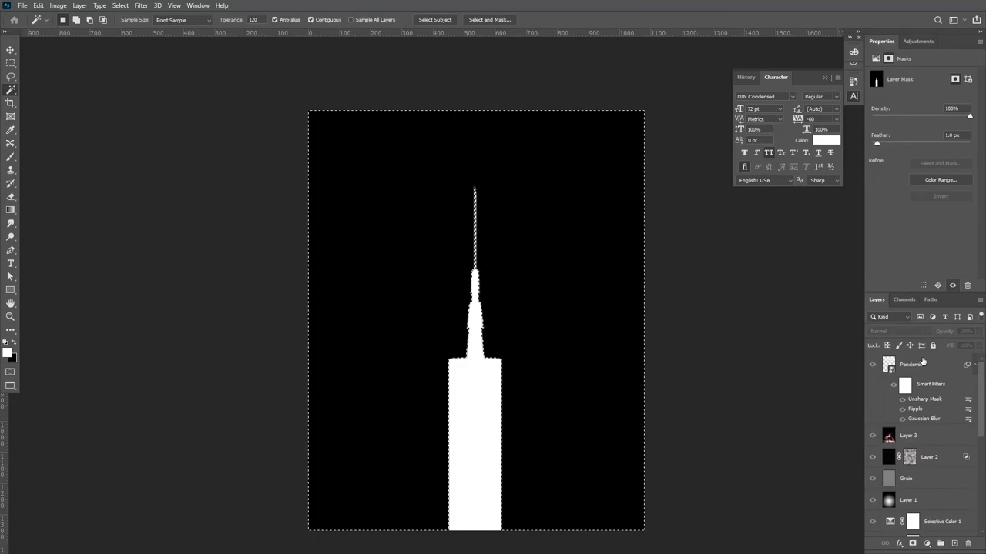
click(923, 363)
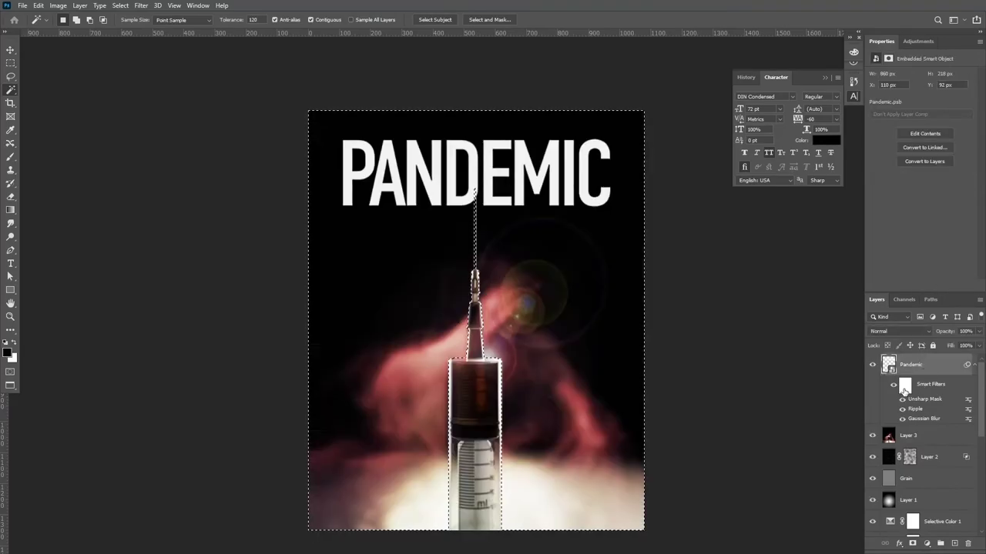
click(924, 543)
scroll(478, 177, up, 3)
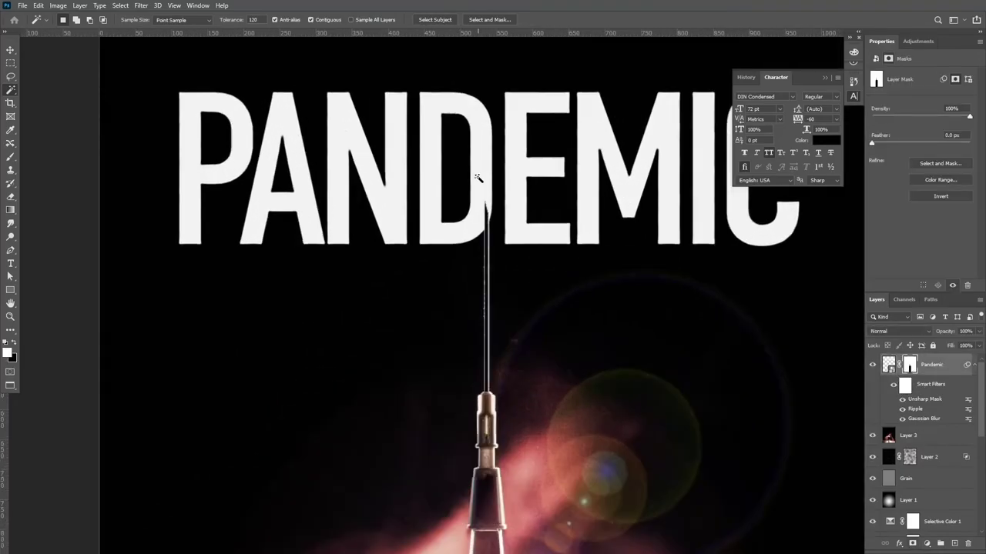
scroll(481, 184, up, 1)
scroll(490, 204, down, 5)
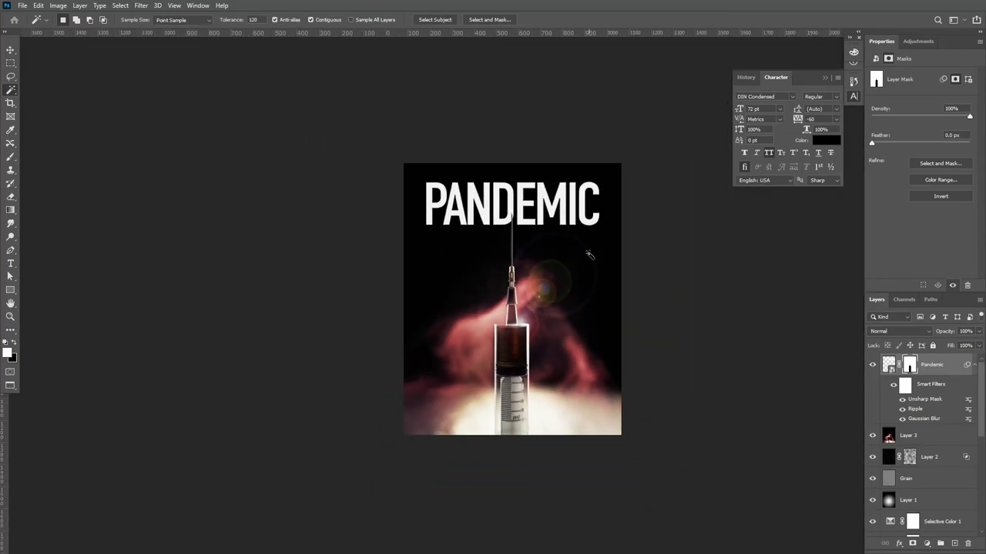
scroll(589, 255, up, 2)
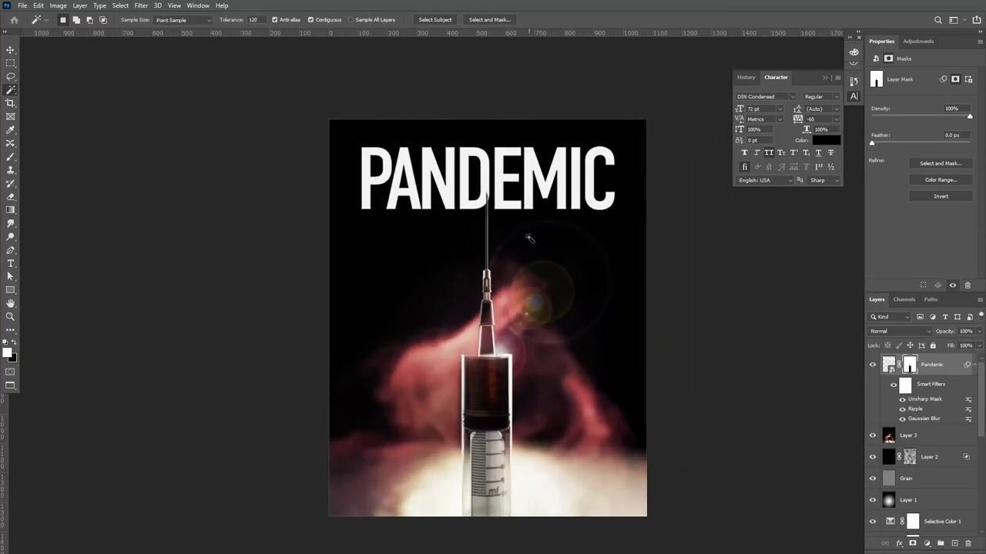
Paste the scratched texture, rotate it 90°, centre it, and blend it with Lighten.
key(ctrl+v)
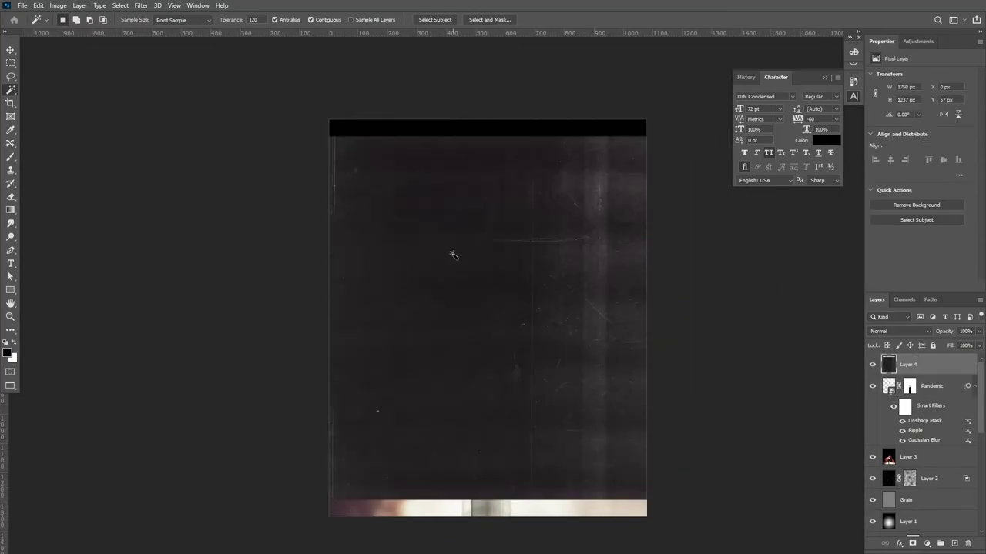
scroll(451, 257, down, 2)
key(v)
drag(757, 446, 423, 496)
drag(574, 346, 501, 347)
click(899, 331)
click(885, 356)
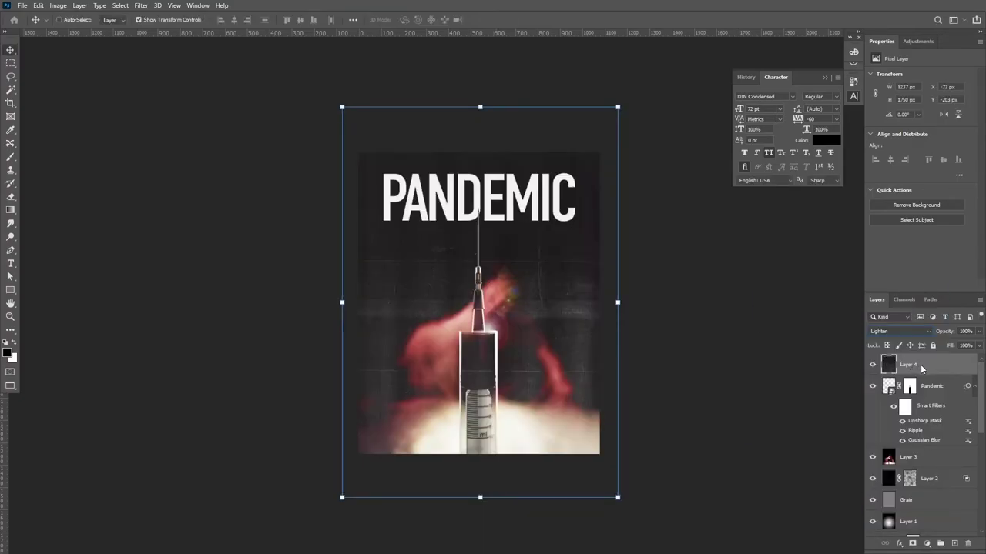
Duplicate Layer 4, set the copy to Darken, and invert its colours.
ctrl+click(922, 369)
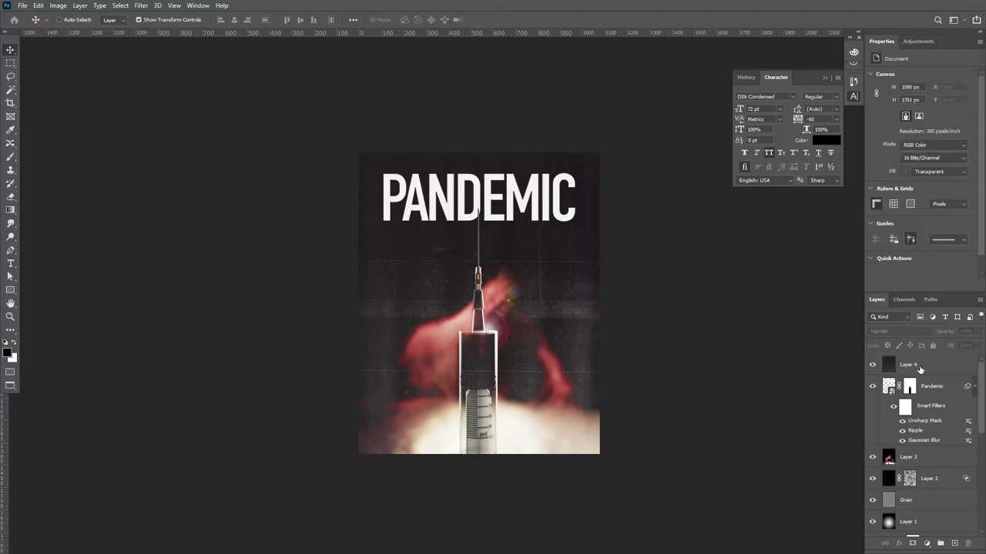
click(919, 367)
key(ctrl+j)
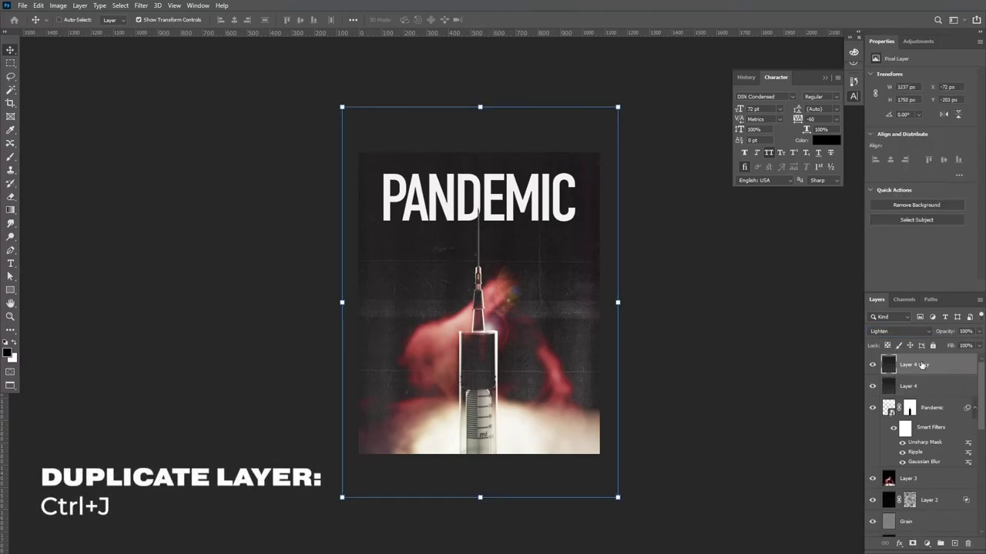
click(911, 333)
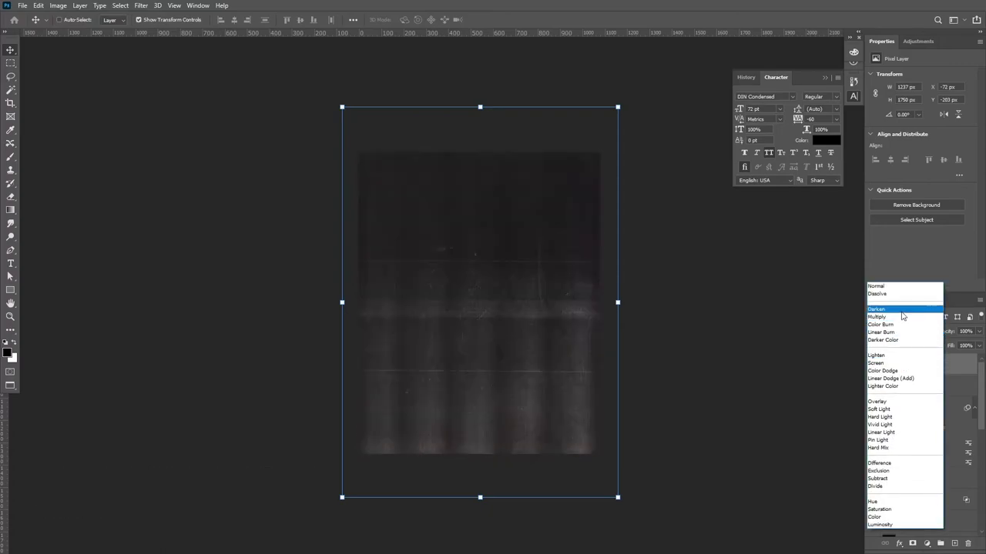
click(902, 309)
key(ctrl+i)
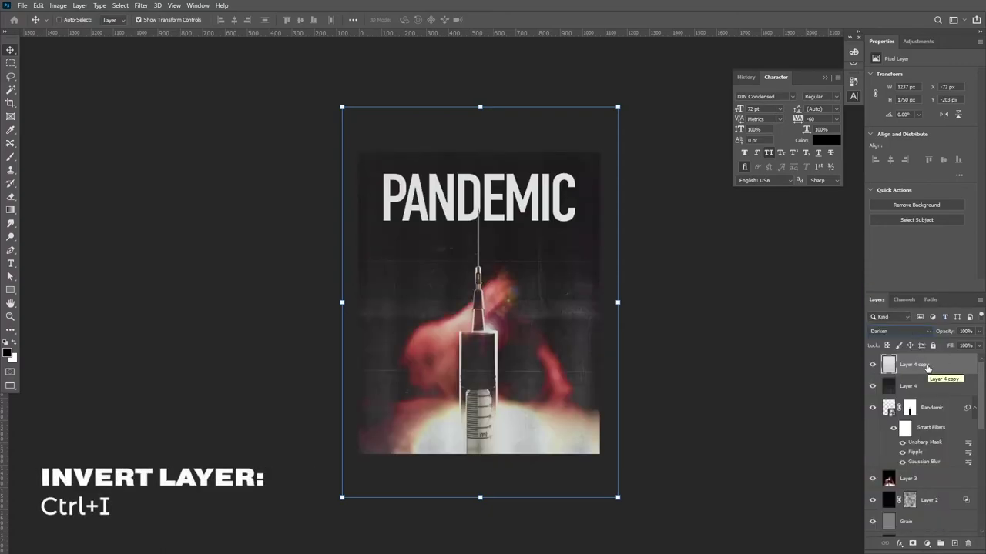
Lower Layer 4's opacity to 30%.
scroll(469, 251, up, 2)
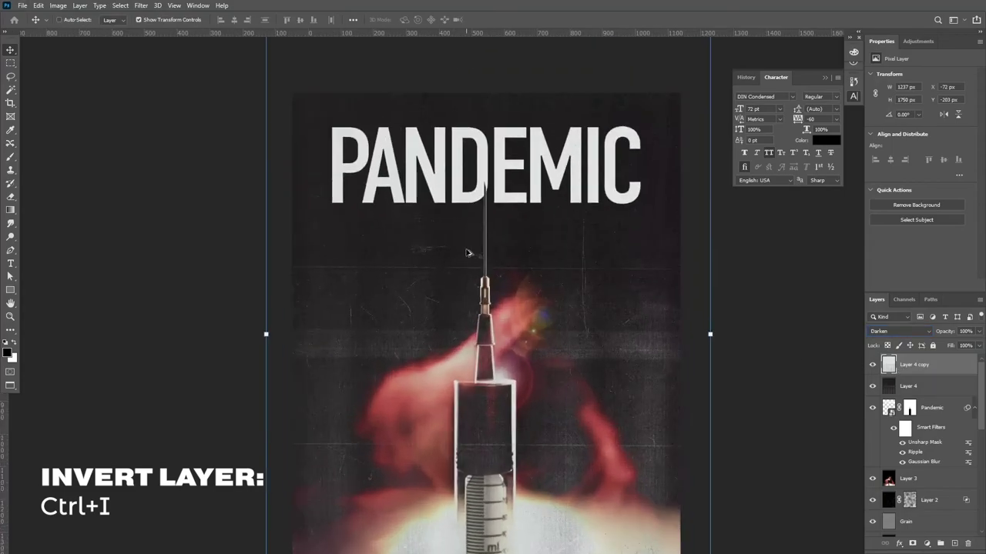
scroll(505, 261, down, 1)
click(928, 386)
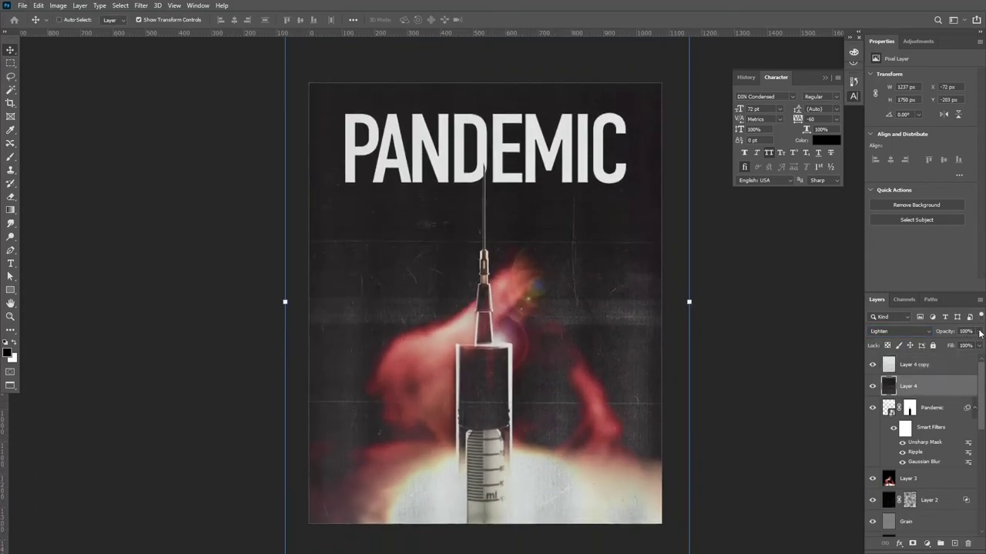
drag(967, 344, 943, 391)
Group Layer 4 and its copy into a group named FX.
click(935, 372)
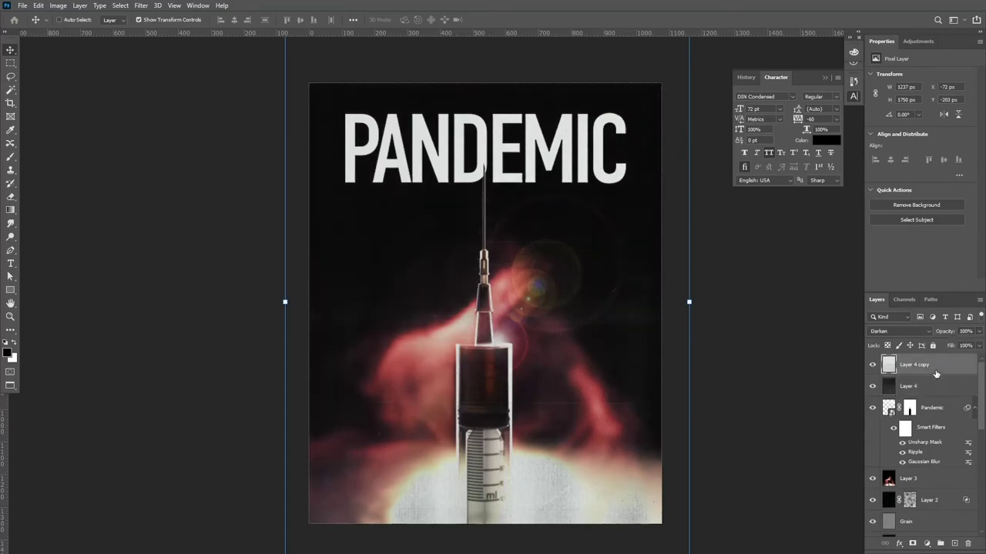
click(937, 385)
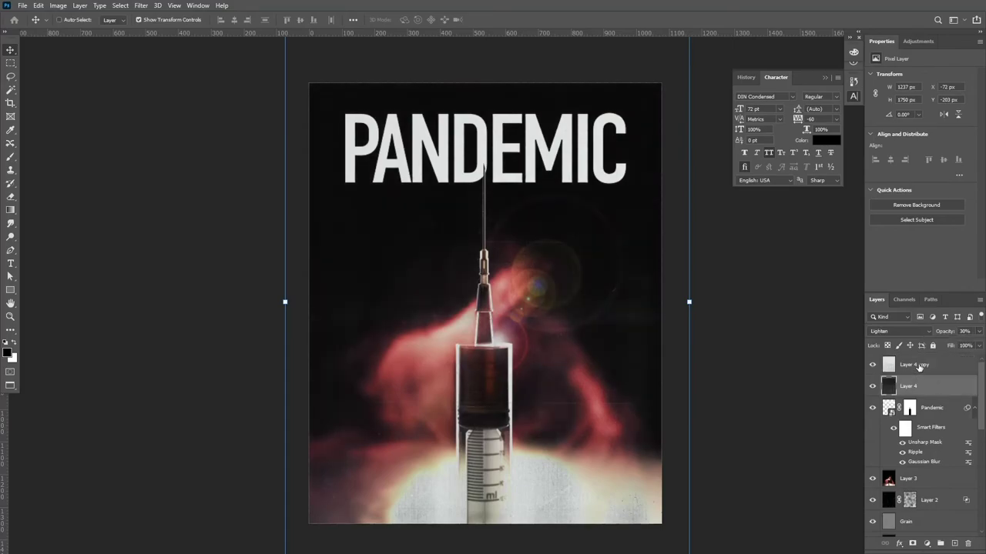
shift+click(918, 367)
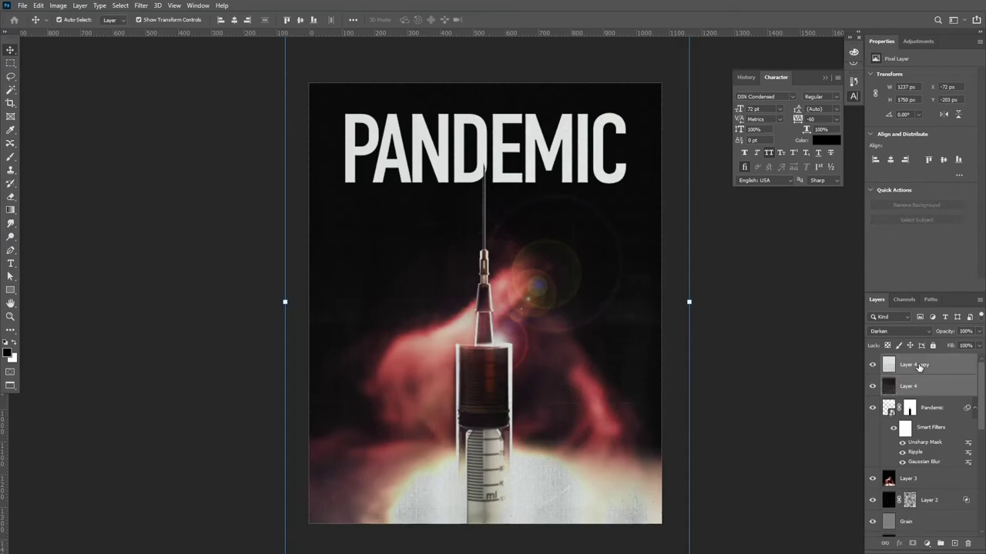
key(ctrl+g)
double_click(912, 360)
key(Return)
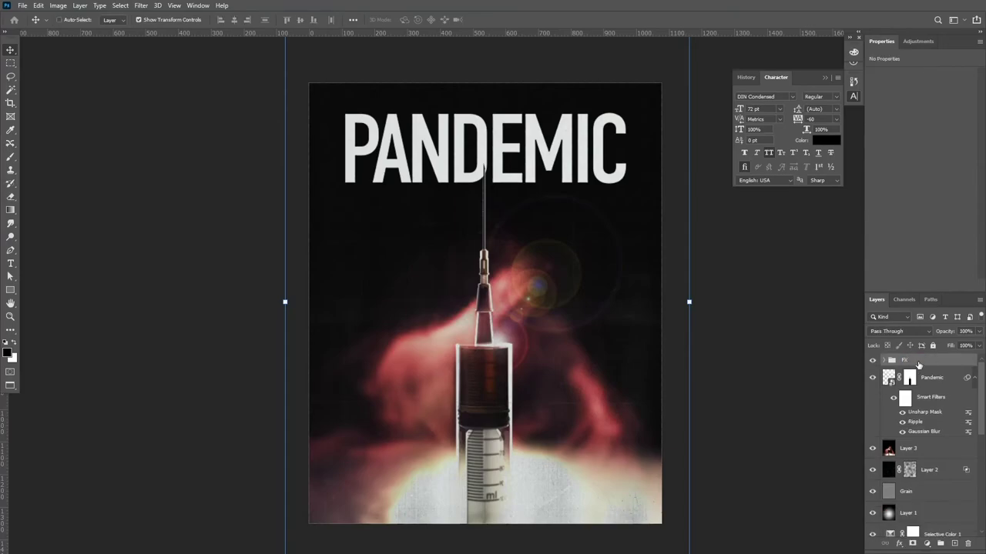
Place the crumpled glued paper image and scale it down about its centre.
click(758, 362)
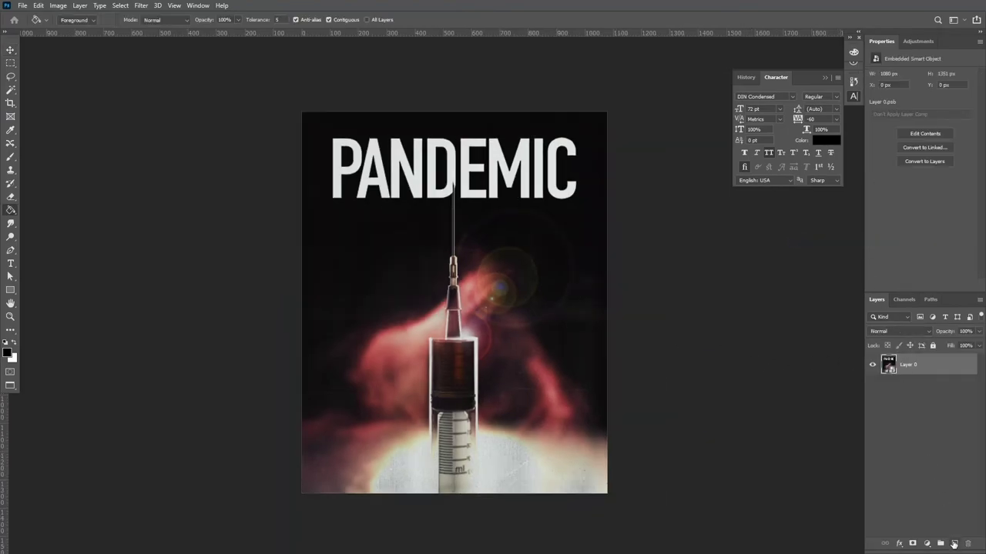
click(954, 544)
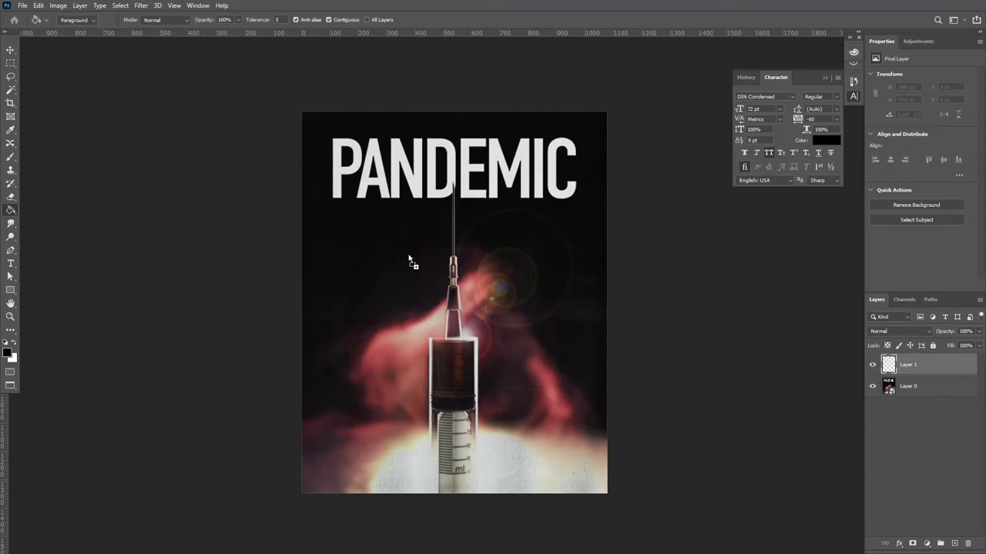
key(Return)
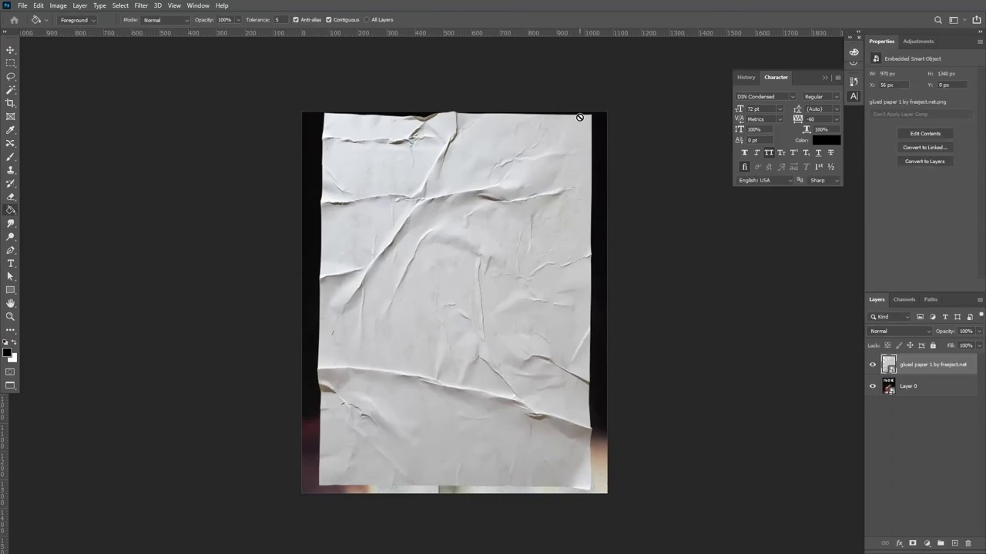
drag(593, 111, 576, 137)
key(Return)
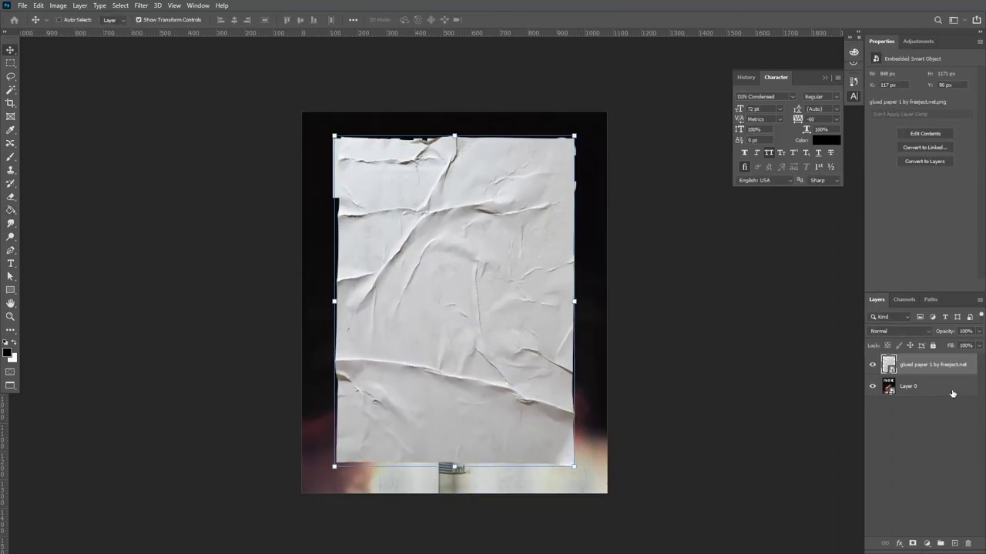
Clip the poster Layer 0 into the paper layer and shrink it to about 88%.
drag(953, 394, 949, 373)
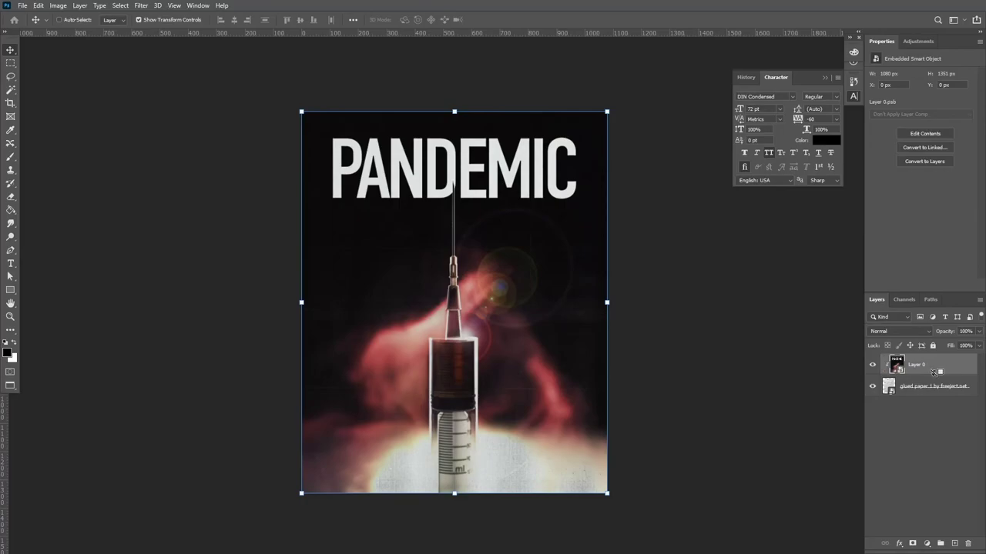
alt+click(933, 373)
drag(609, 112, 600, 134)
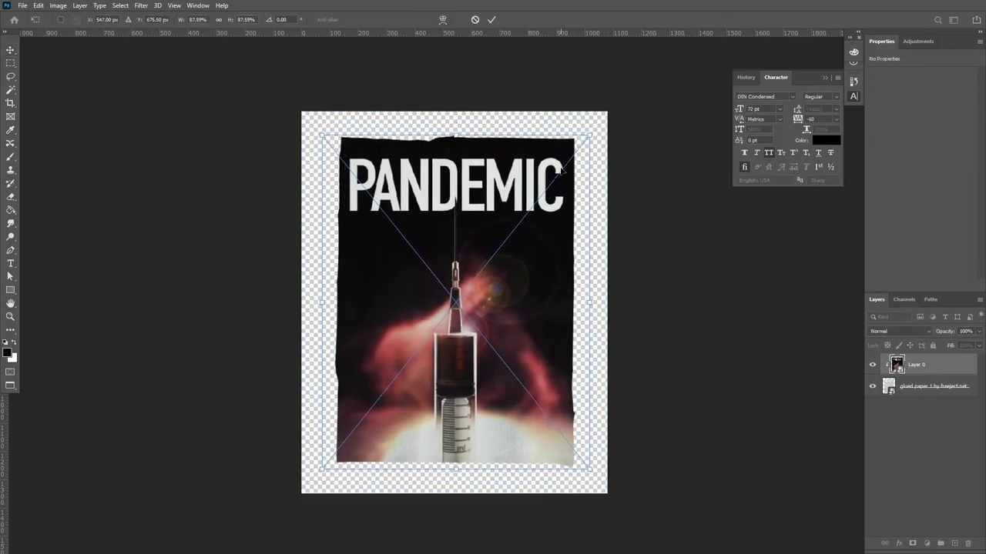
key(Return)
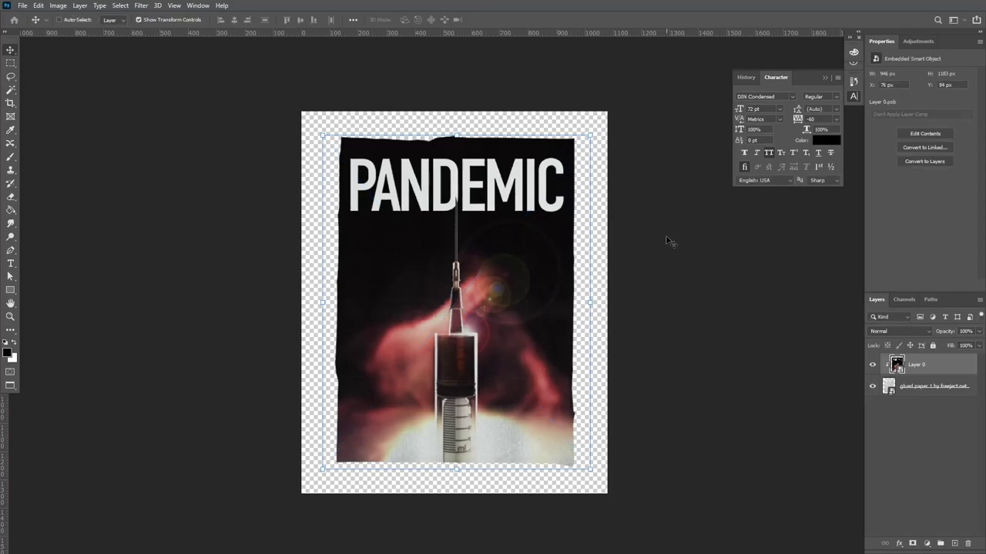
Add a new bottom layer filled with black using the Paint Bucket.
click(953, 543)
drag(909, 364, 913, 420)
key(g)
click(603, 336)
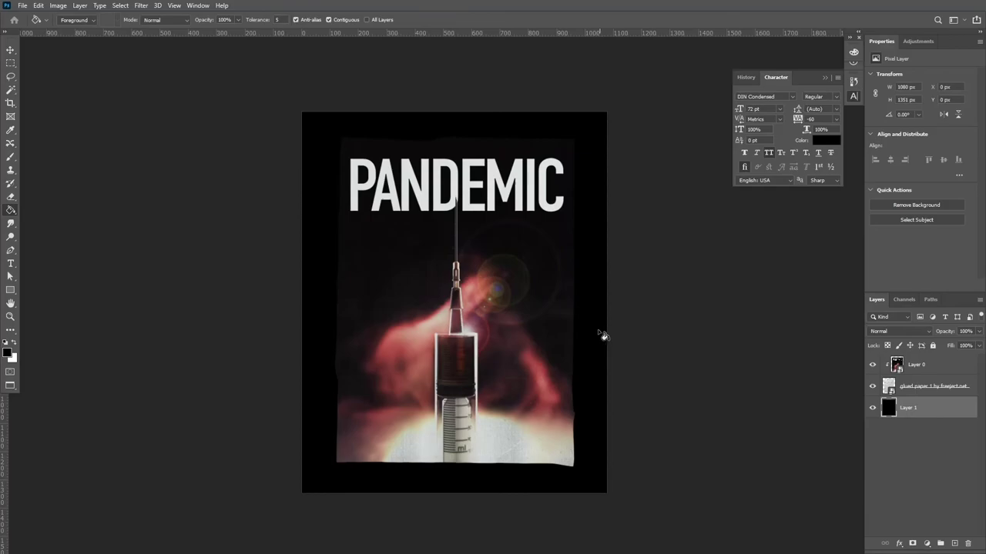
Duplicate the glued paper layer and put the original above the poster in Multiply at 58%.
click(947, 386)
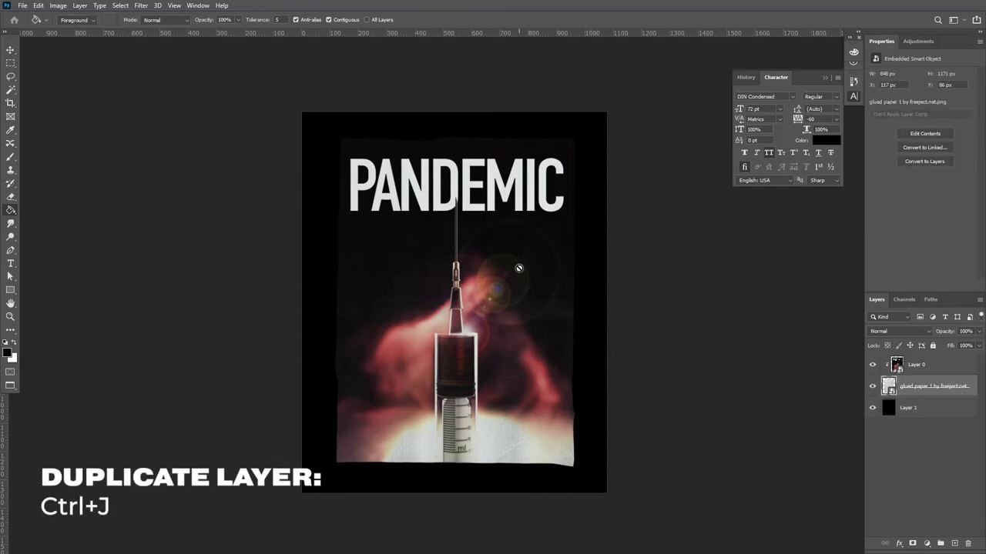
key(ctrl+j)
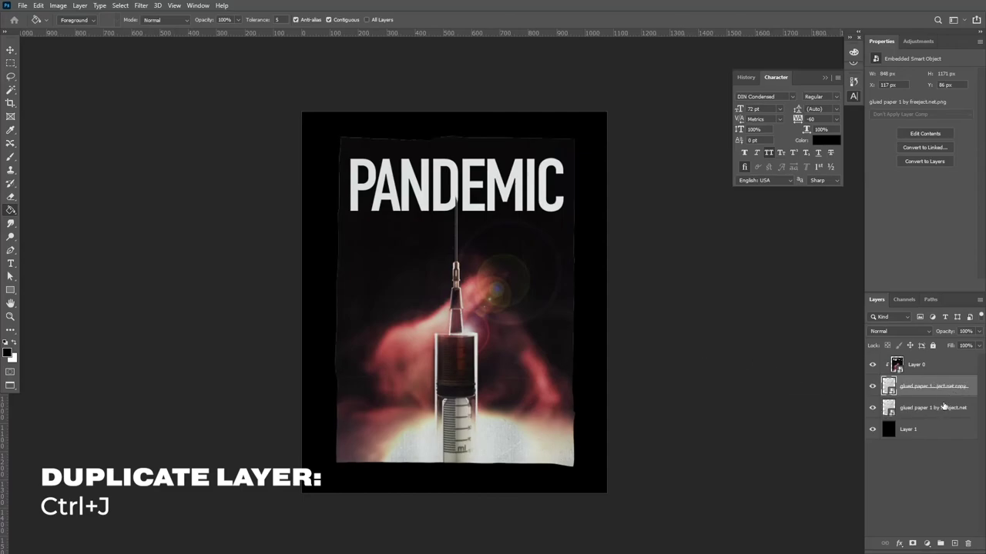
drag(944, 407, 924, 359)
click(918, 331)
click(898, 317)
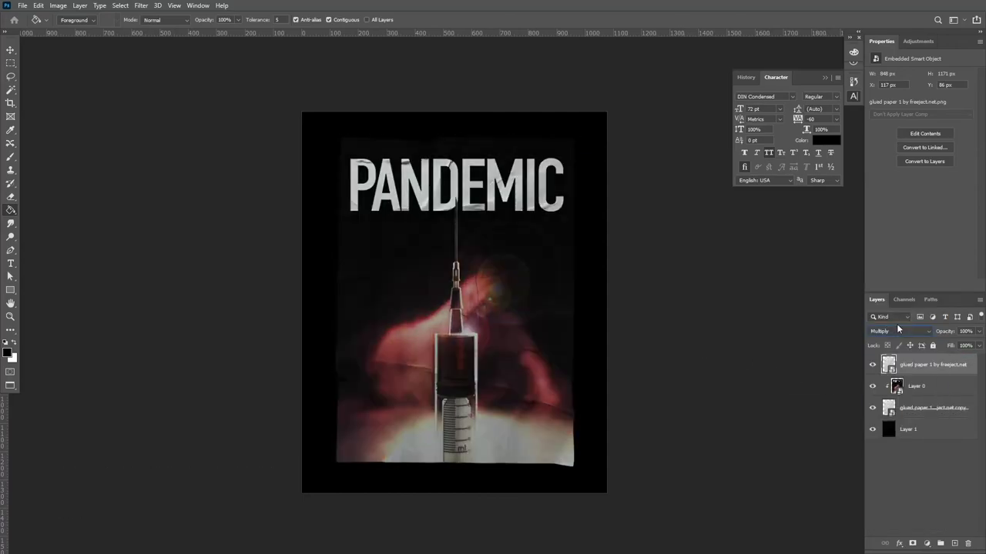
click(978, 331)
drag(958, 345, 954, 345)
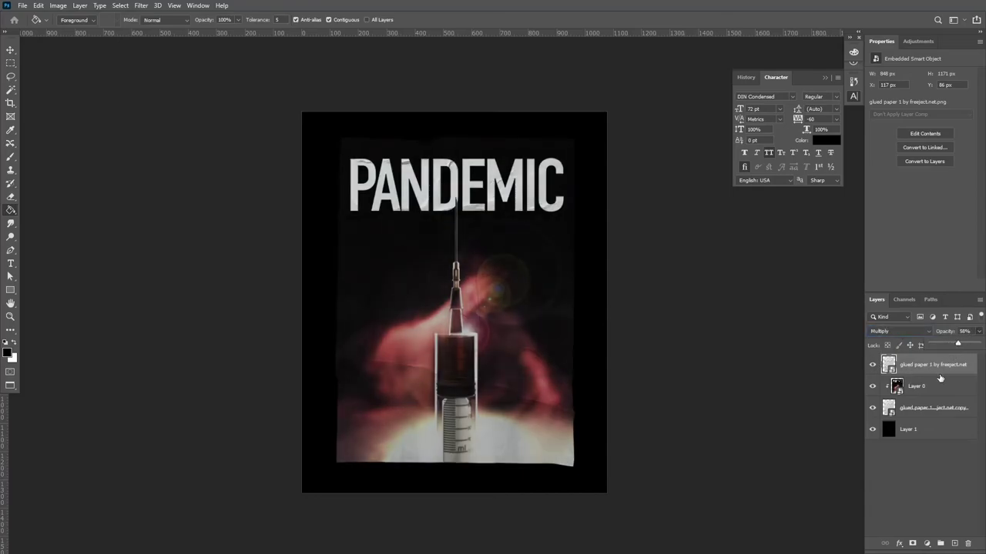
click(942, 378)
click(942, 389)
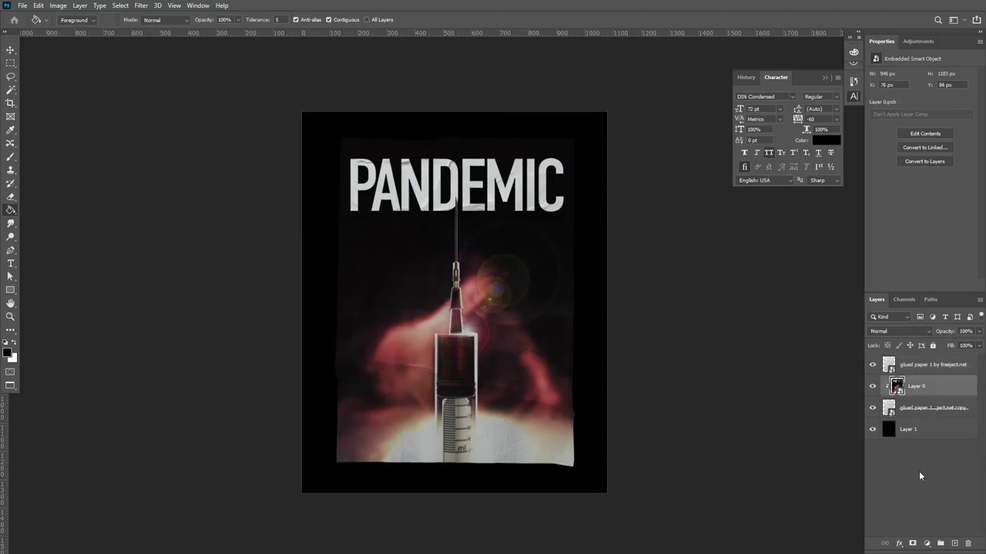
Split Layer 0's Underlying Layer white Blend If slider to 234/255.
click(899, 544)
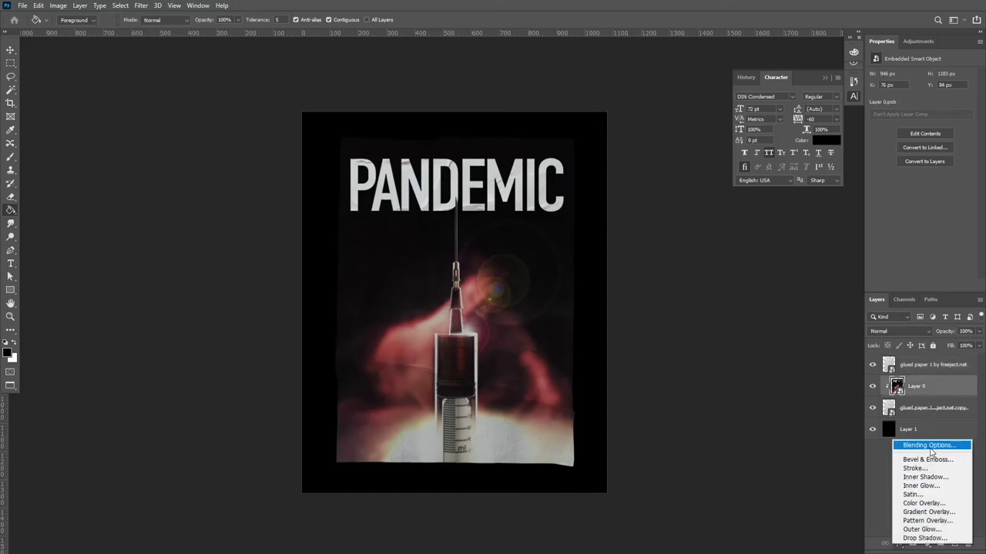
click(929, 446)
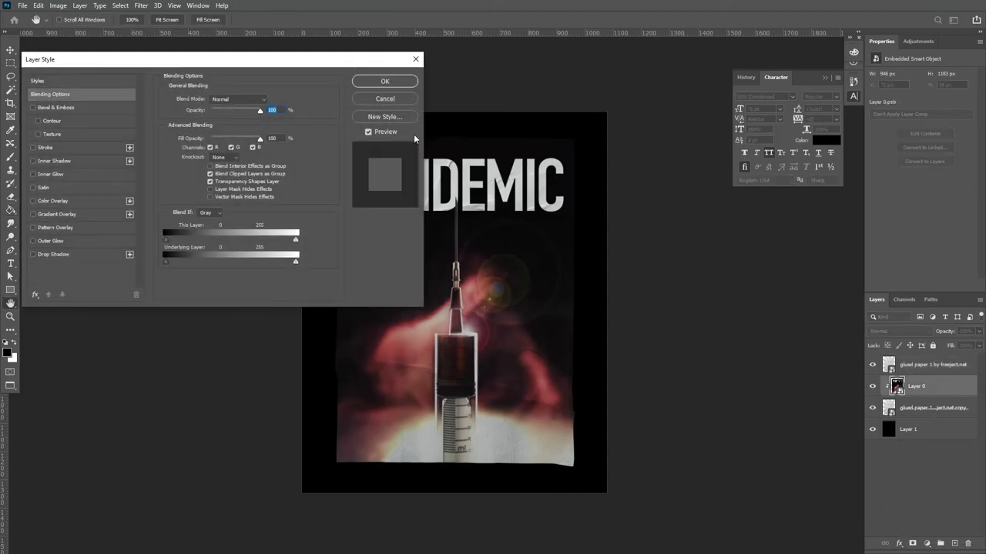
drag(340, 64, 316, 17)
mouse_move(273, 211)
mouse_down()
mouse_move(234, 213)
mouse_move(279, 213)
mouse_move(263, 210)
mouse_up()
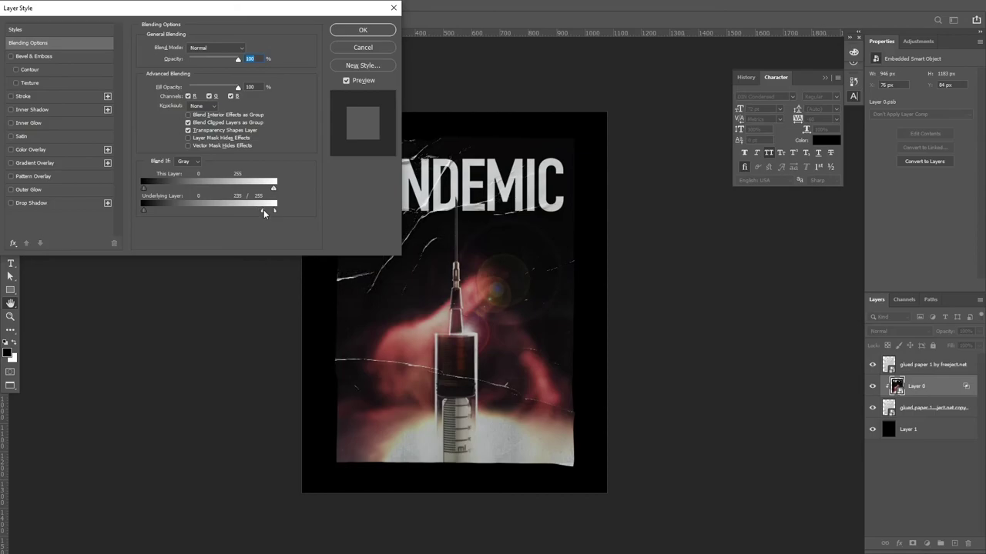
click(374, 32)
scroll(305, 143, up, 2)
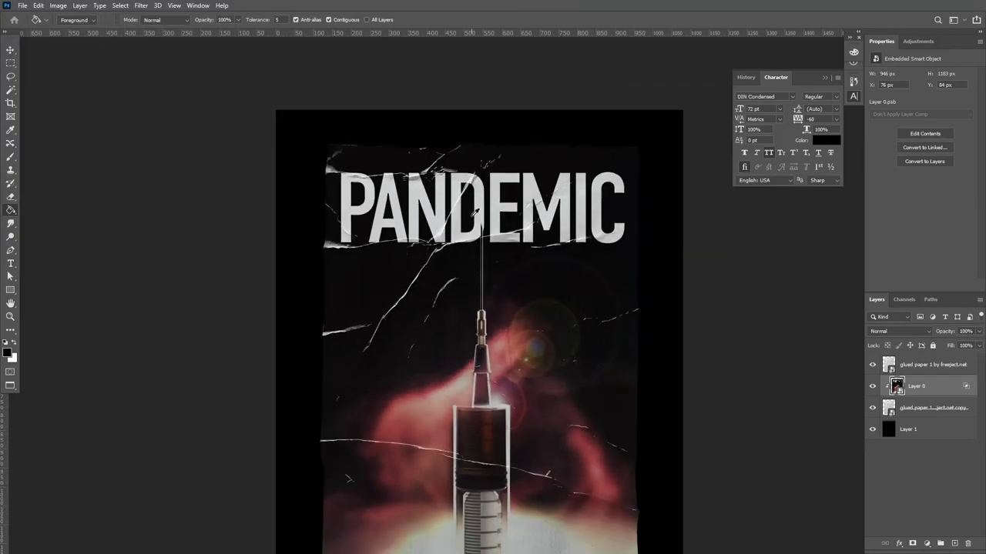
click(937, 413)
Apply a 0.5 px Gaussian Blur to the lower paper copy, then to the top paper layer.
click(141, 5)
mouse_move(192, 120)
click(292, 160)
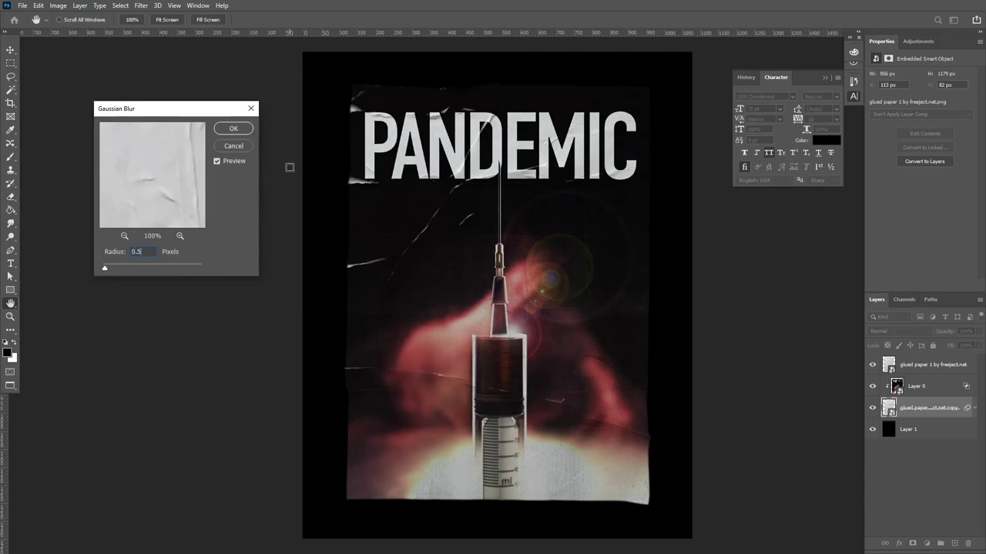
key(Return)
click(931, 364)
click(141, 5)
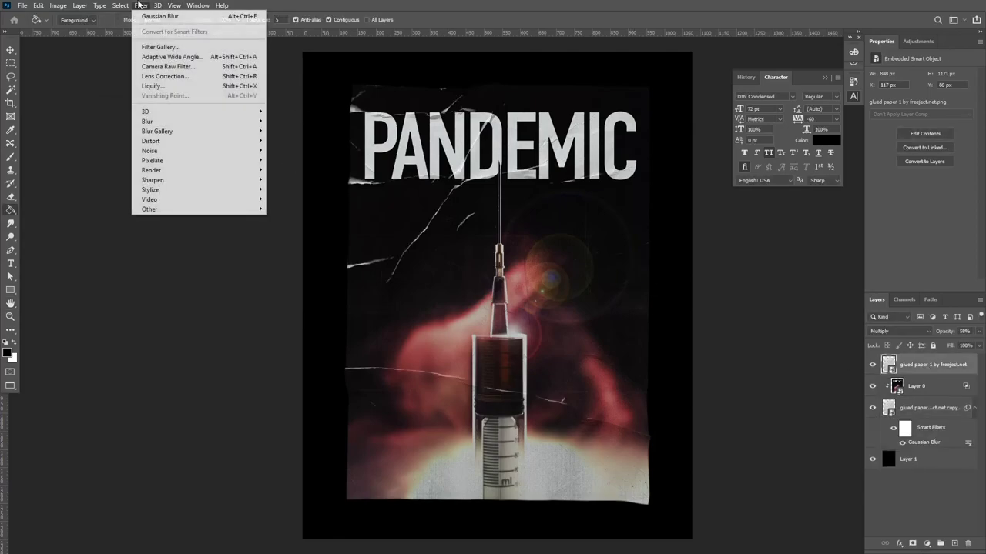
click(158, 19)
key(Return)
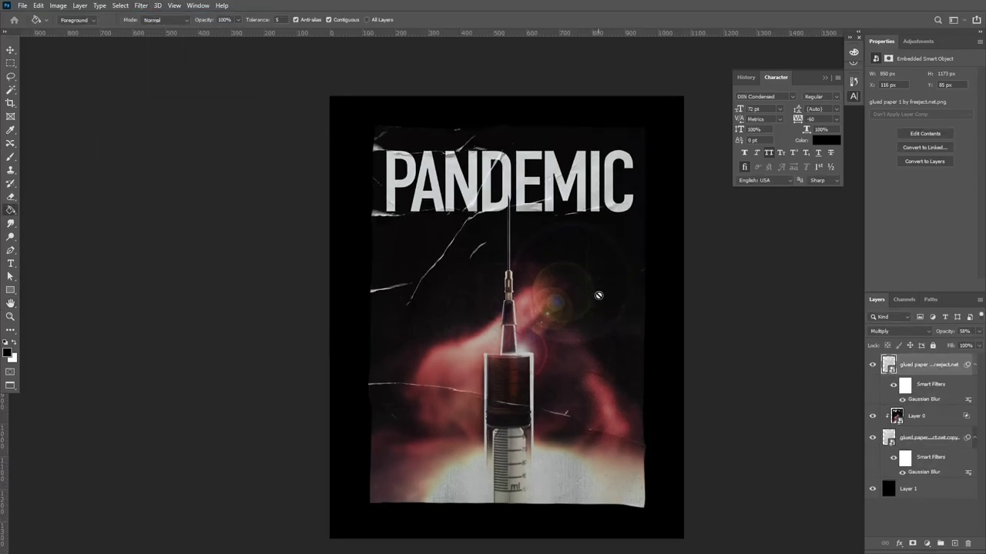